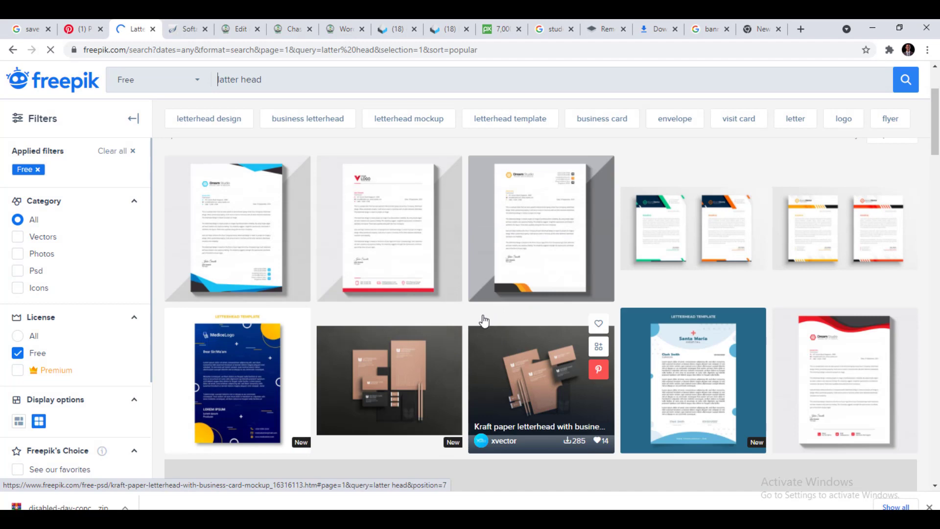
Scroll through page 1 of the free 'latter head' letterhead templates on Freepik.
{"action": "scroll", "coordinate": [482, 318], "scroll_direction": "down", "scroll_amount": 3}
{"action": "scroll", "coordinate": [539, 301], "scroll_direction": "down", "scroll_amount": 3}
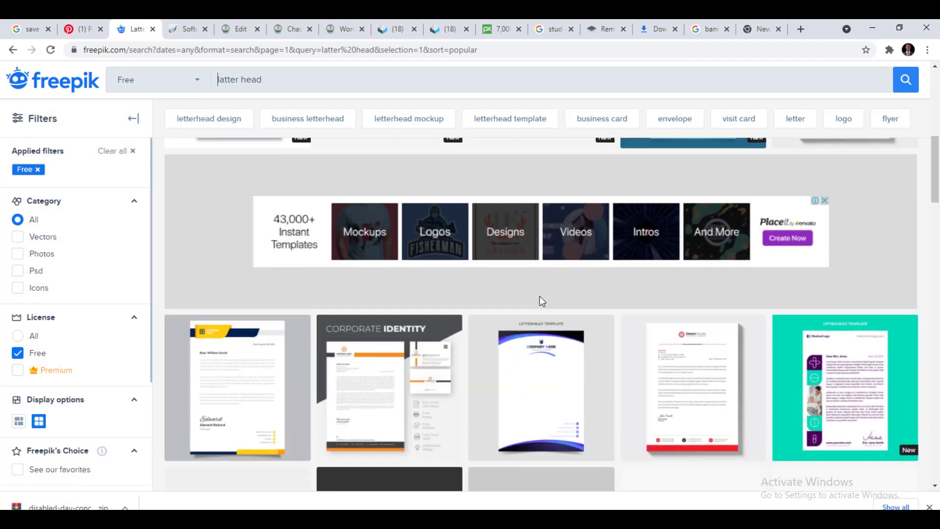
{"action": "scroll", "coordinate": [458, 335], "scroll_direction": "down", "scroll_amount": 2}
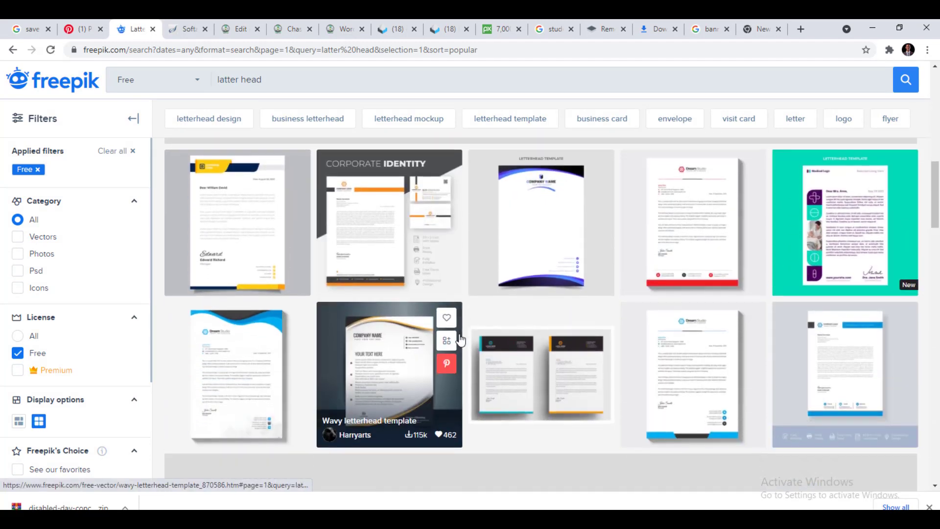
{"action": "scroll", "coordinate": [391, 303], "scroll_direction": "down", "scroll_amount": 3}
{"action": "scroll", "coordinate": [494, 327], "scroll_direction": "down", "scroll_amount": 3}
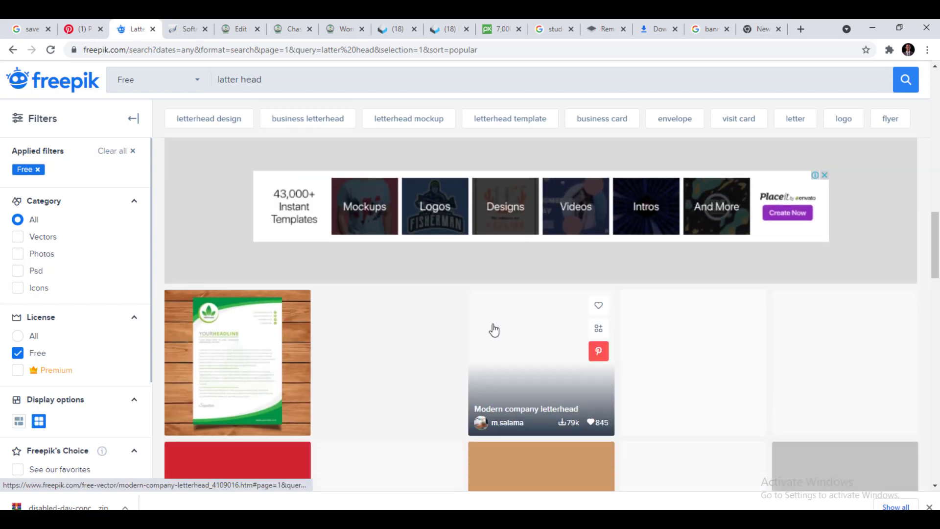
{"action": "scroll", "coordinate": [402, 317], "scroll_direction": "down", "scroll_amount": 3}
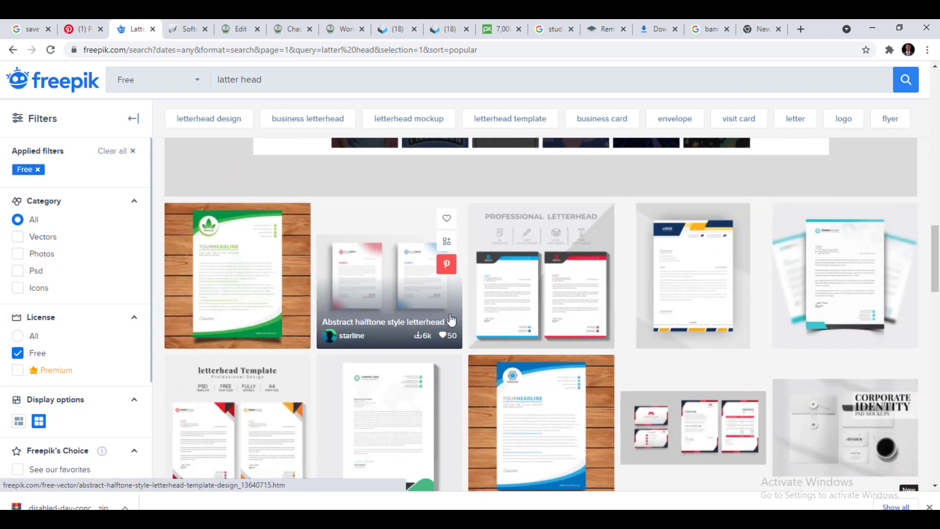
{"action": "scroll", "coordinate": [465, 333], "scroll_direction": "down", "scroll_amount": 3}
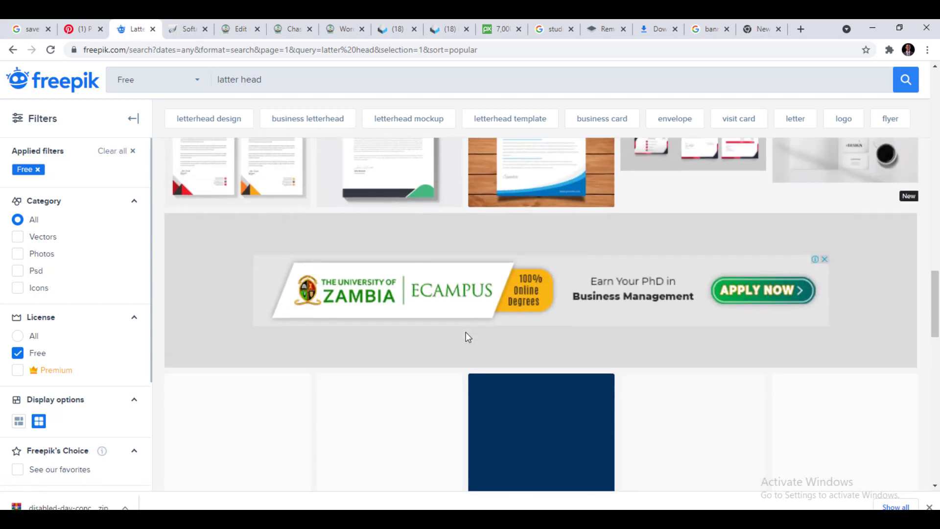
{"action": "scroll", "coordinate": [465, 332], "scroll_direction": "down", "scroll_amount": 3}
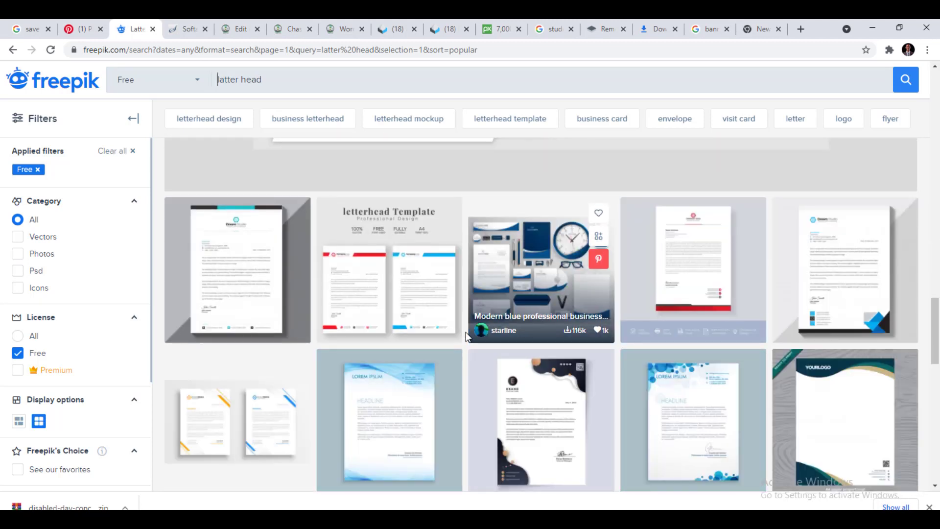
{"action": "scroll", "coordinate": [465, 332], "scroll_direction": "down", "scroll_amount": 2}
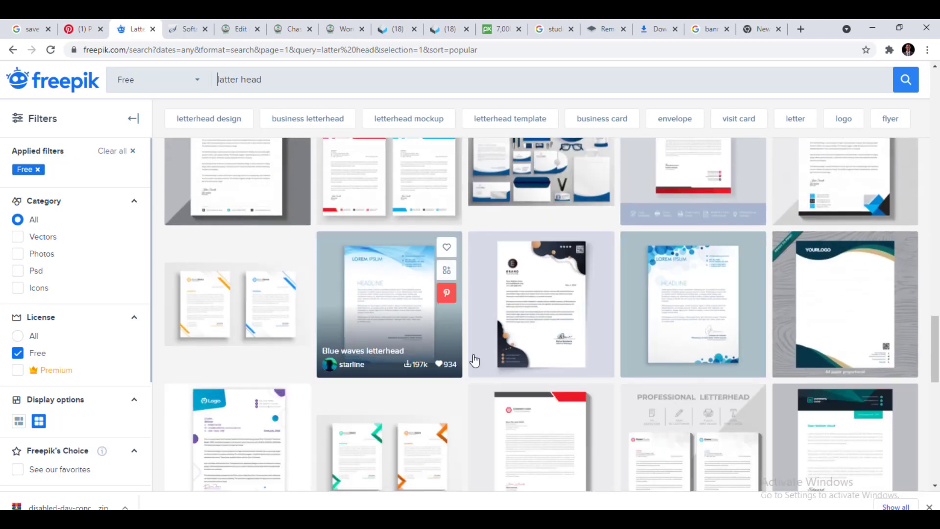
{"action": "scroll", "coordinate": [367, 329], "scroll_direction": "down", "scroll_amount": 2}
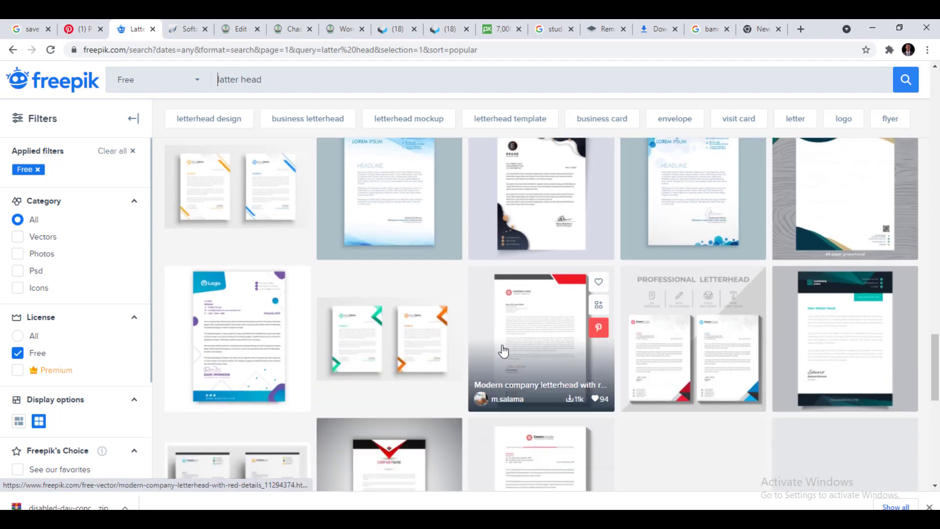
{"action": "scroll", "coordinate": [439, 320], "scroll_direction": "down", "scroll_amount": 2}
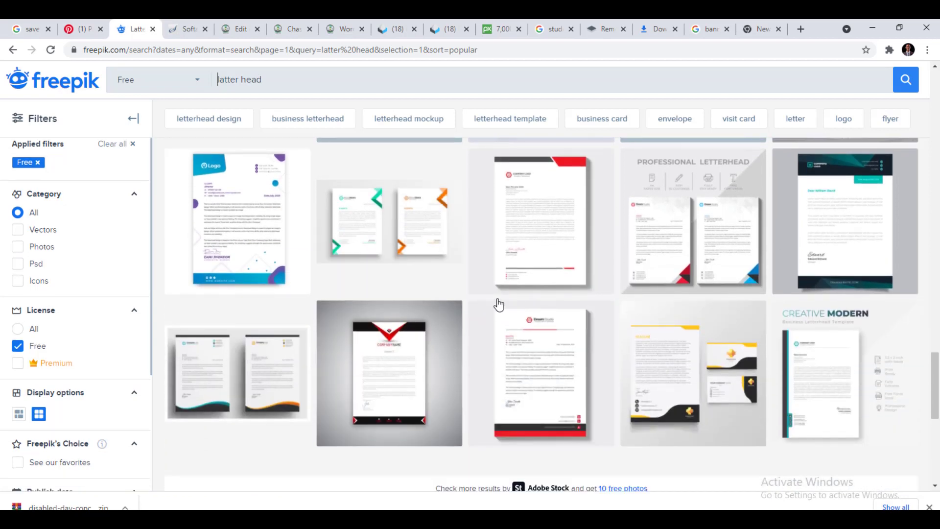
{"action": "scroll", "coordinate": [505, 323], "scroll_direction": "down", "scroll_amount": 2}
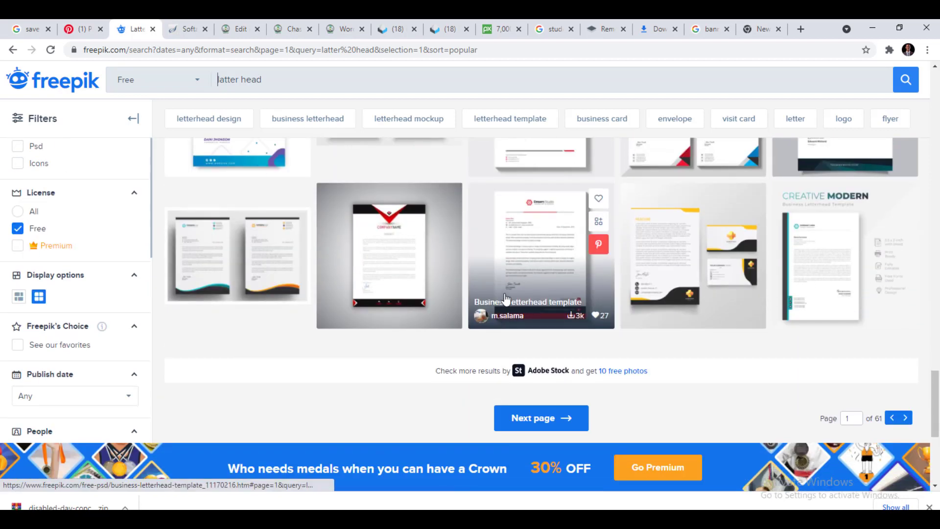
{"action": "scroll", "coordinate": [505, 324], "scroll_direction": "up", "scroll_amount": 4}
{"action": "scroll", "coordinate": [504, 327], "scroll_direction": "down", "scroll_amount": 3}
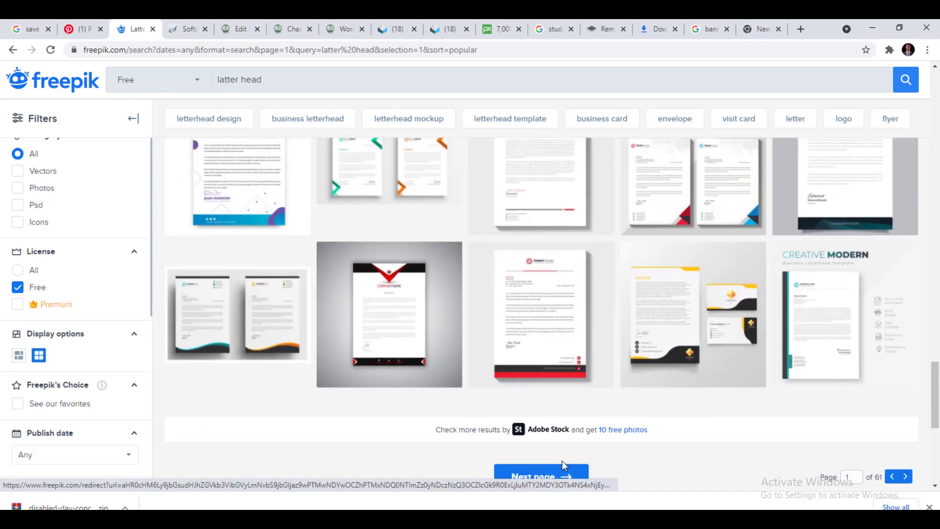
Go to page 2 of the free letterhead results and browse its templates and mockups.
{"action": "left_click", "coordinate": [548, 480]}
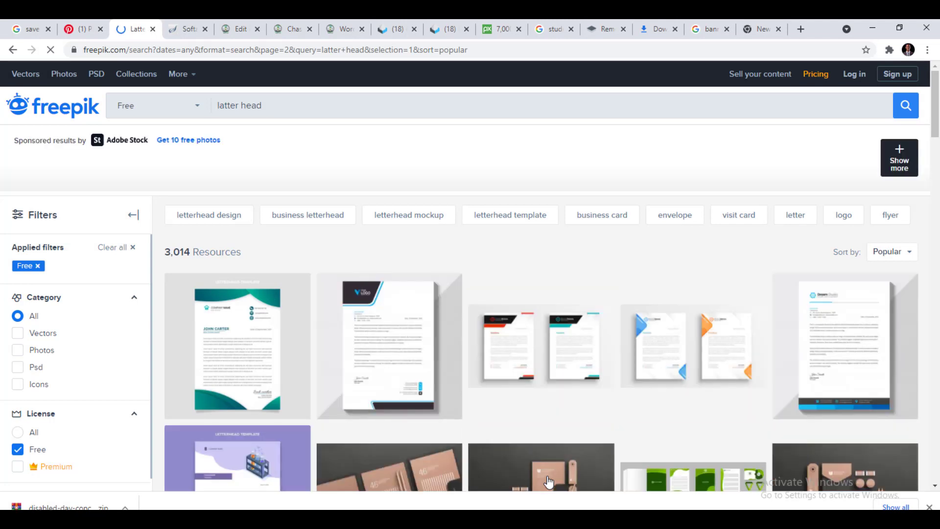
{"action": "scroll", "coordinate": [546, 482], "scroll_direction": "down", "scroll_amount": 5}
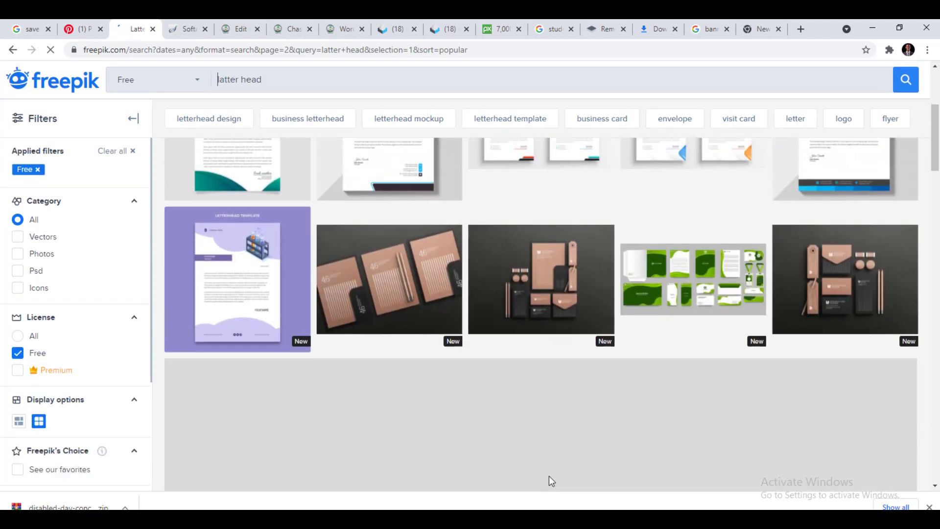
{"action": "scroll", "coordinate": [586, 380], "scroll_direction": "down", "scroll_amount": 3}
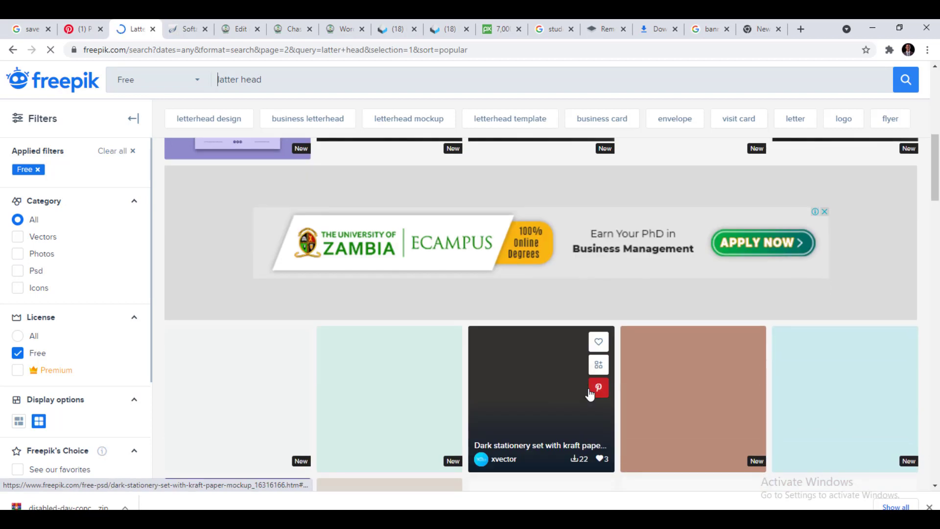
{"action": "scroll", "coordinate": [558, 418], "scroll_direction": "down", "scroll_amount": 1}
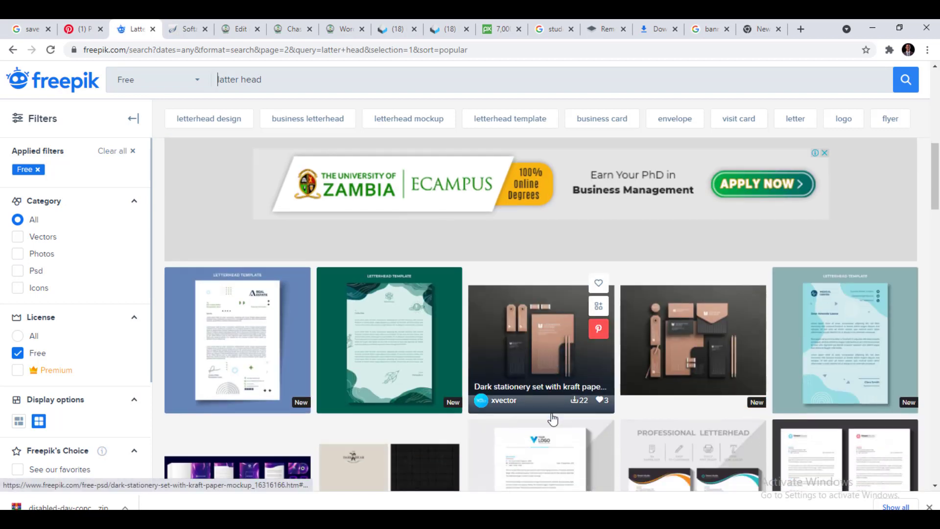
{"action": "scroll", "coordinate": [508, 389], "scroll_direction": "down", "scroll_amount": 2}
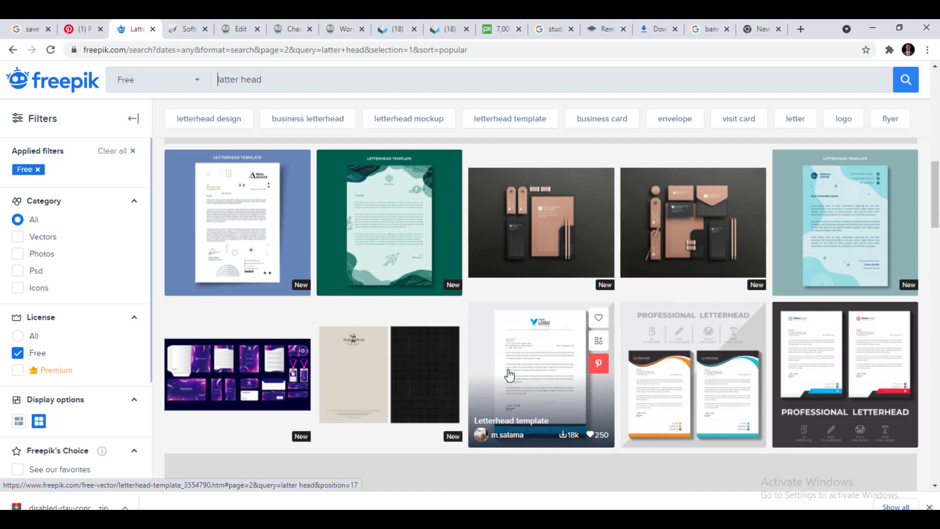
{"action": "scroll", "coordinate": [509, 375], "scroll_direction": "down", "scroll_amount": 4}
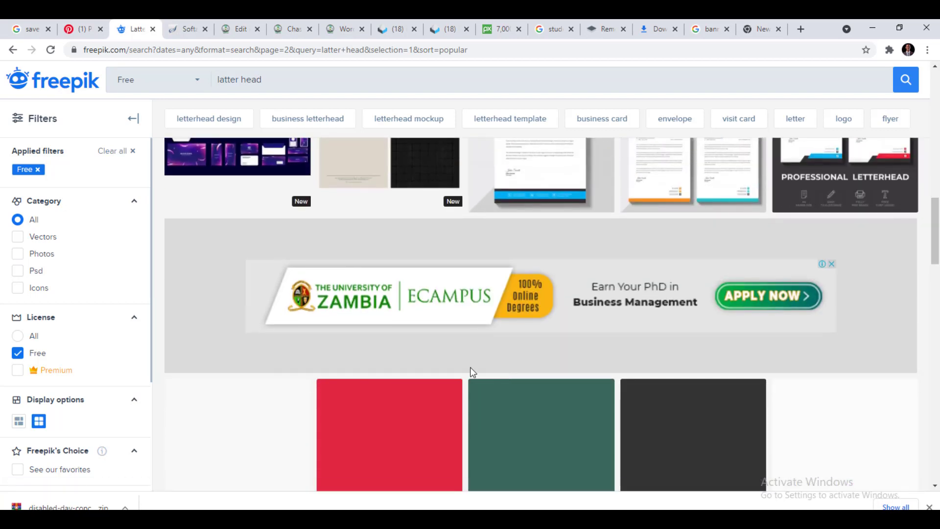
{"action": "scroll", "coordinate": [431, 343], "scroll_direction": "up", "scroll_amount": 7}
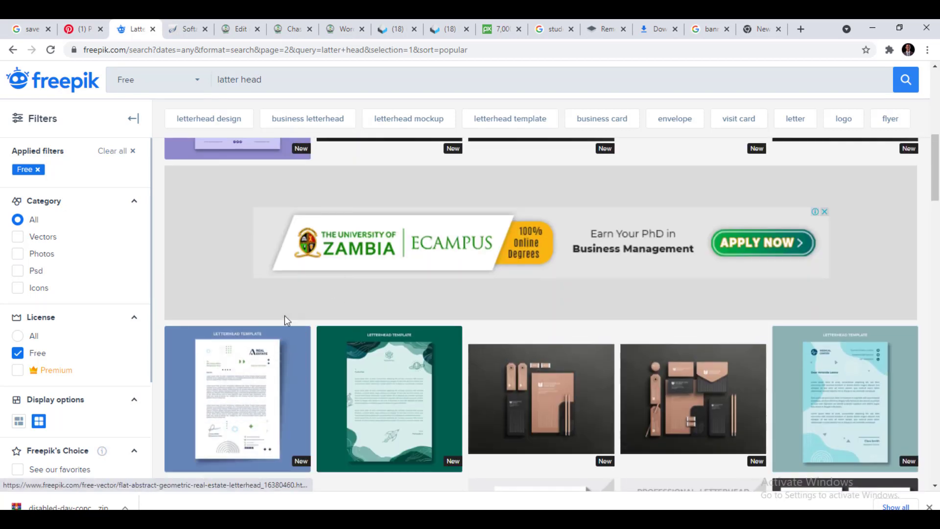
{"action": "scroll", "coordinate": [283, 318], "scroll_direction": "up", "scroll_amount": 5}
Download the teal gradient real-estate letterhead free with attribution, then return to Illustrator.
{"action": "left_click", "coordinate": [233, 203]}
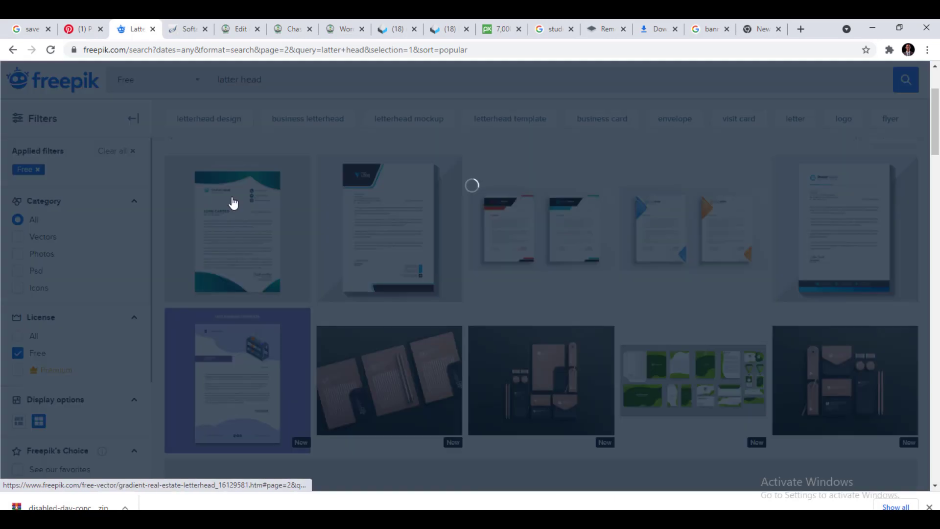
{"action": "left_click", "coordinate": [751, 280]}
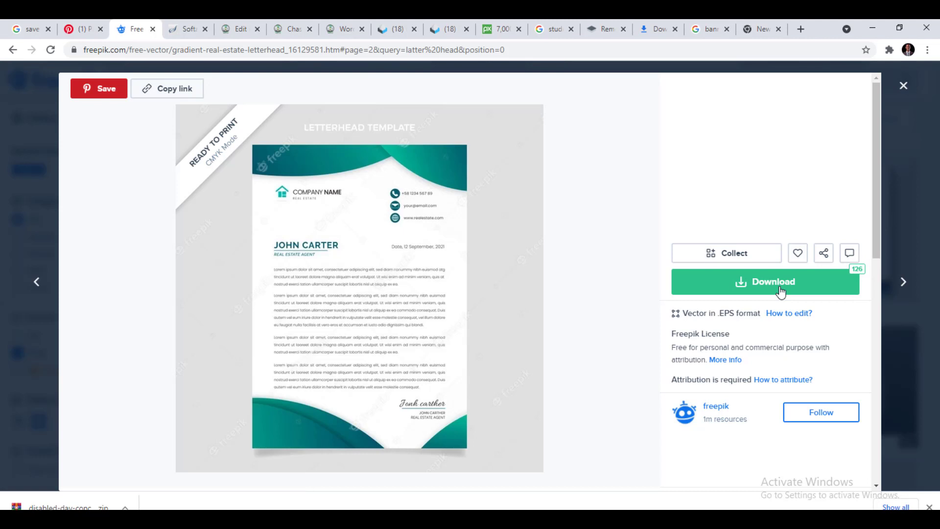
{"action": "left_click", "coordinate": [780, 292]}
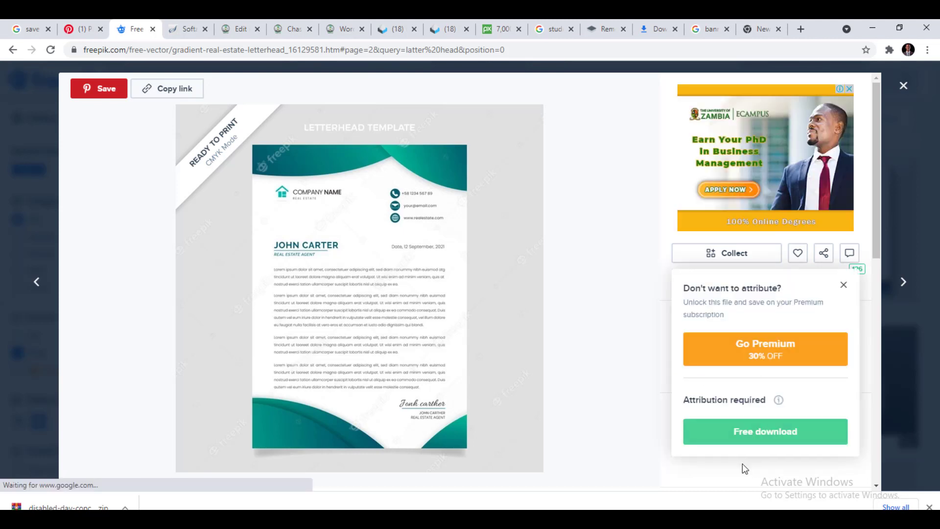
{"action": "left_click", "coordinate": [747, 423]}
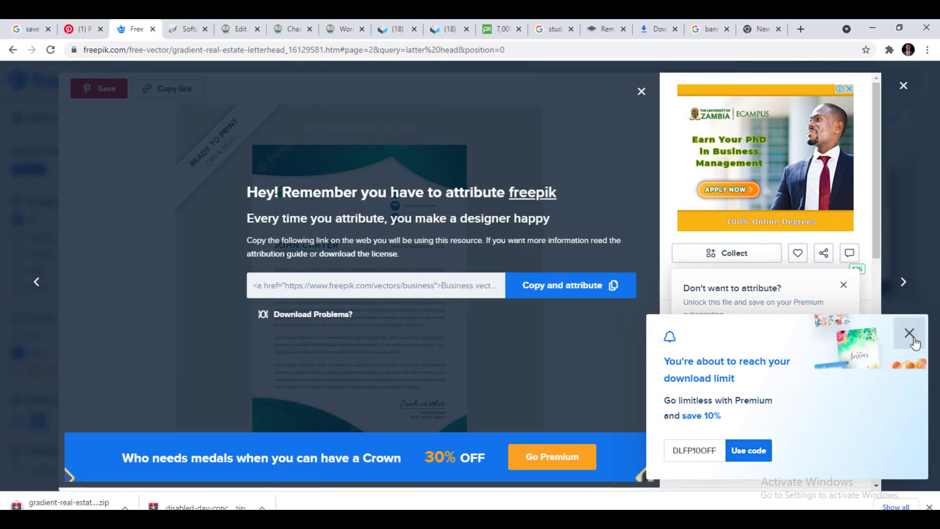
{"action": "left_click", "coordinate": [909, 332]}
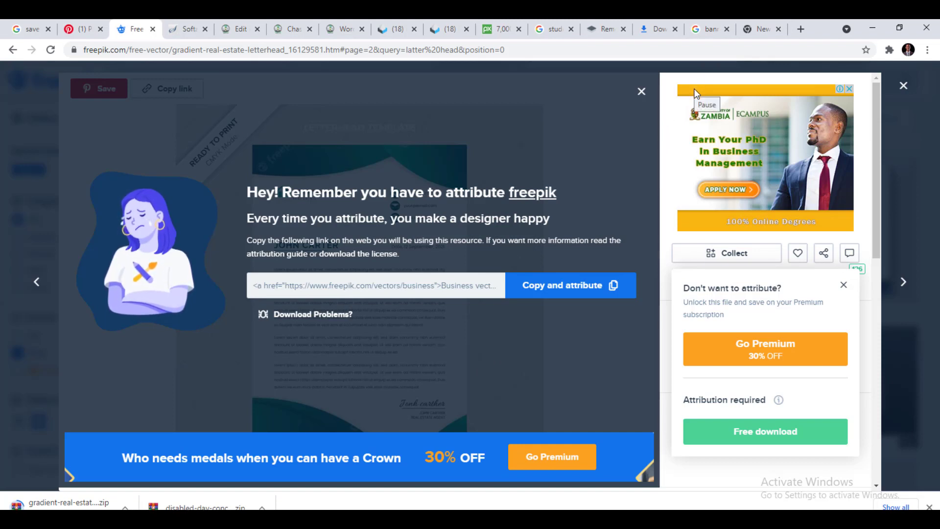
{"action": "key", "text": "alt+Tab"}
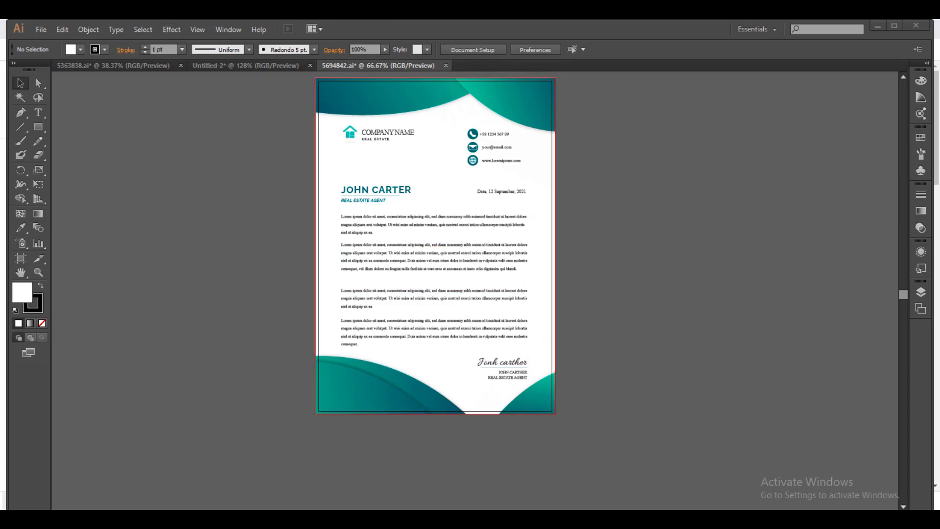
Create a new blank document from the 800 x 600 preset, then go back to 5694842.ai.
{"action": "left_click", "coordinate": [42, 31]}
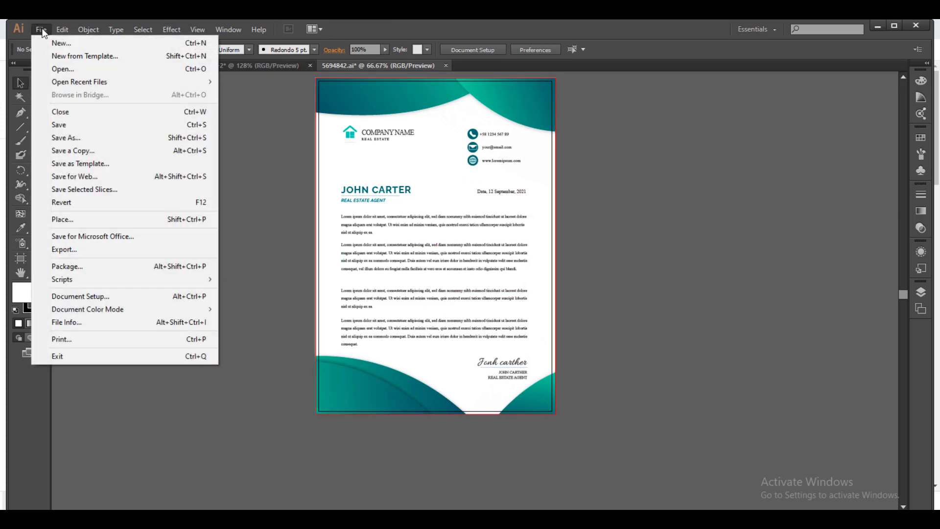
{"action": "left_click", "coordinate": [57, 51]}
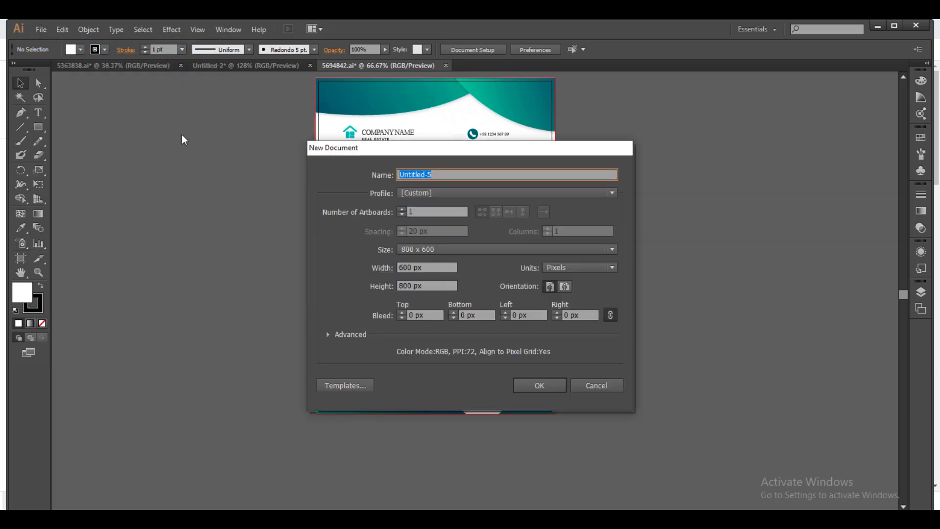
{"action": "left_click", "coordinate": [433, 249]}
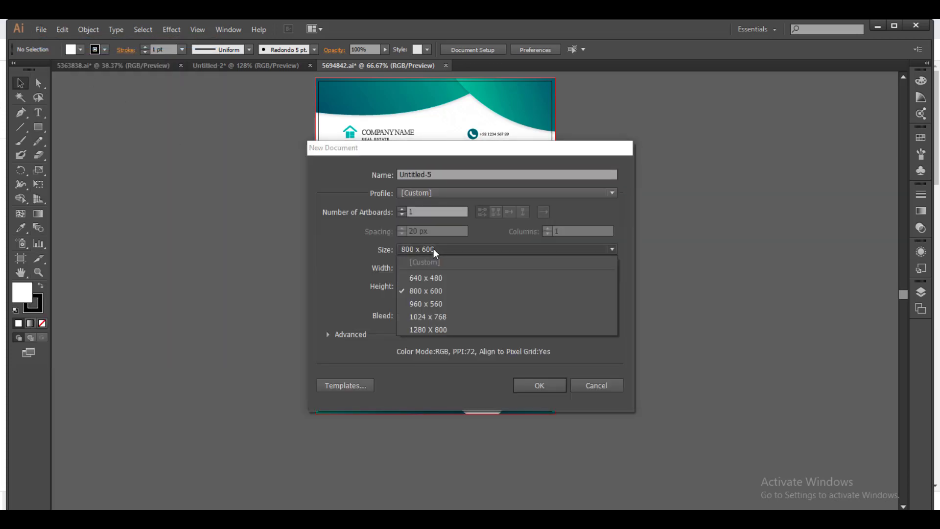
{"action": "left_click", "coordinate": [414, 292]}
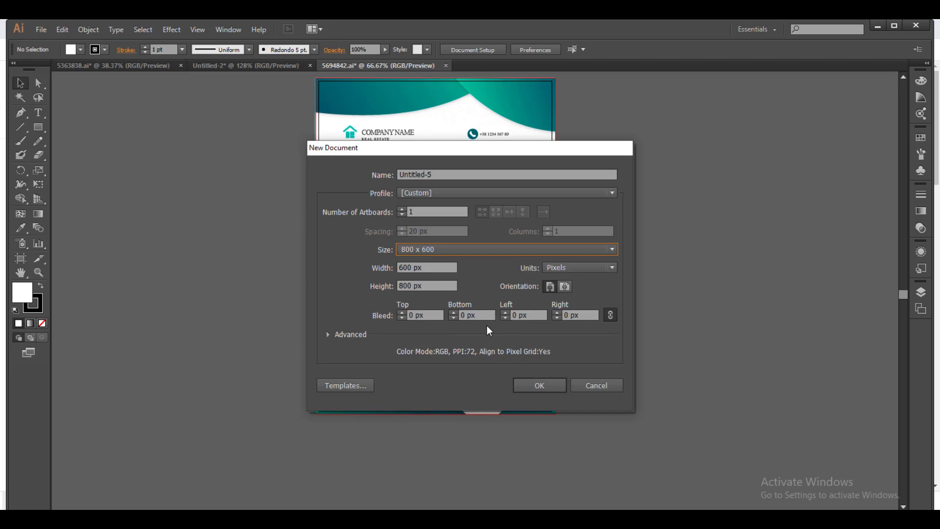
{"action": "left_click", "coordinate": [536, 387]}
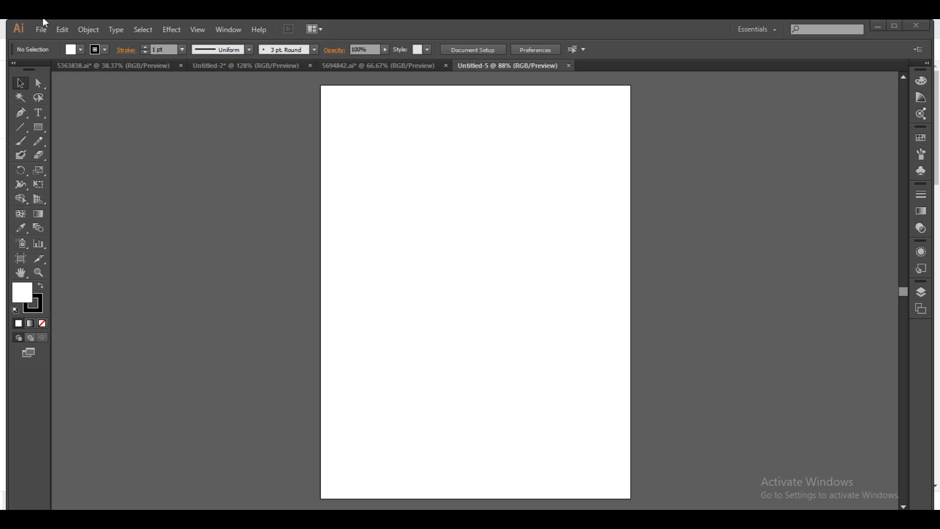
{"action": "left_click", "coordinate": [365, 66]}
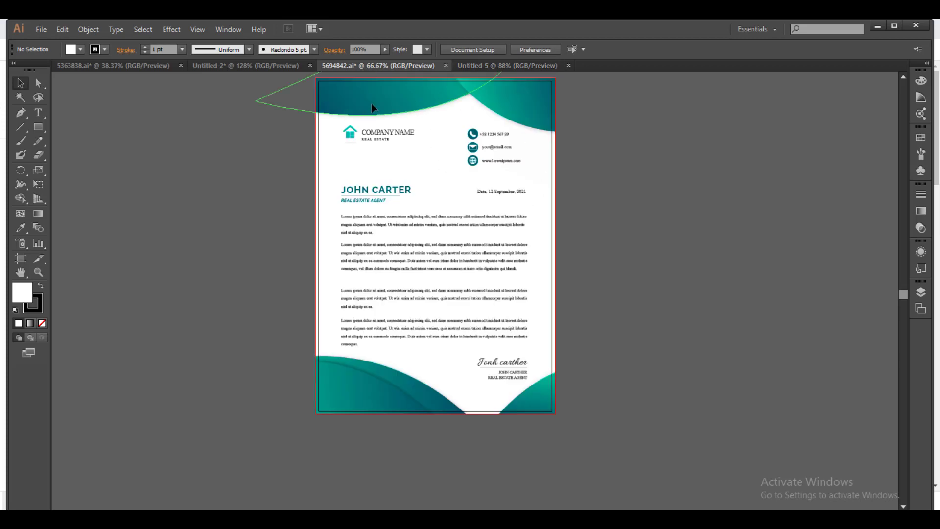
Copy the letterhead artwork from 5694842.ai and paste it over the Untitled-5 artboard.
{"action": "left_click", "coordinate": [499, 164]}
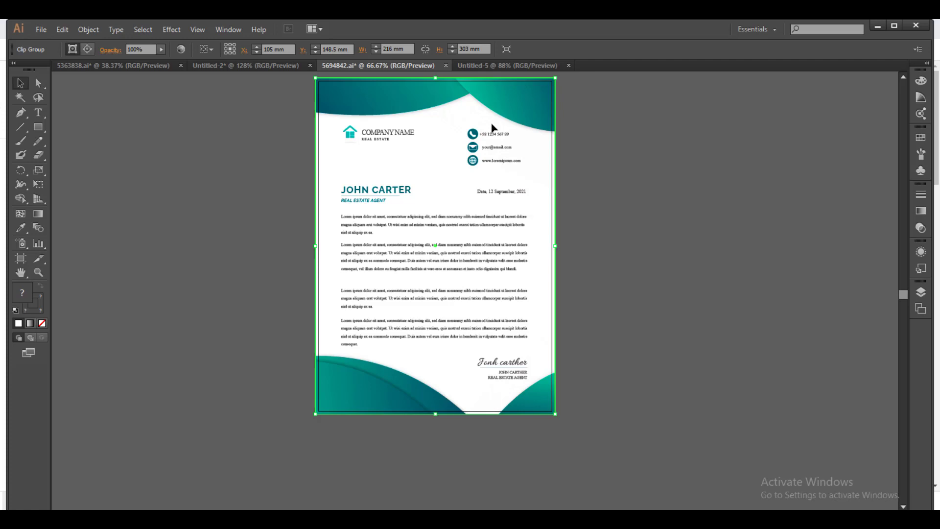
{"action": "key", "text": "ctrl+shift+g"}
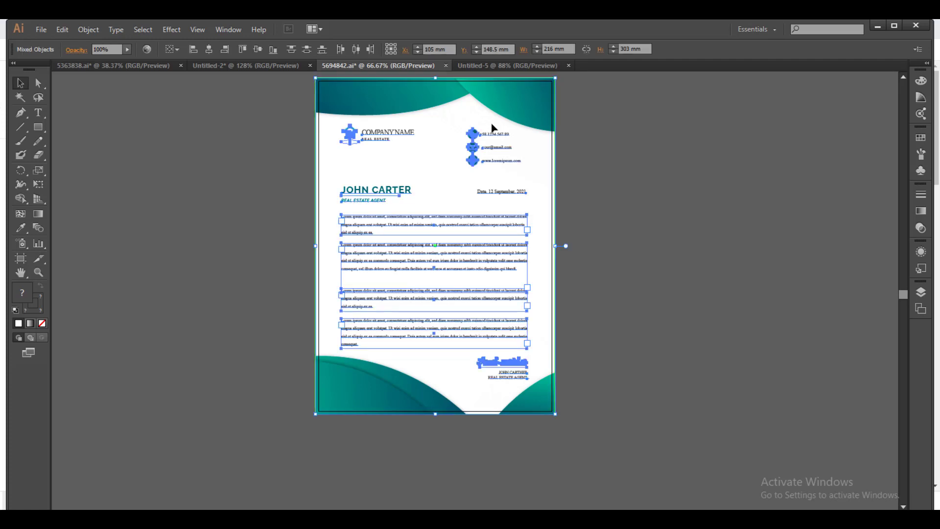
{"action": "left_click", "coordinate": [514, 65]}
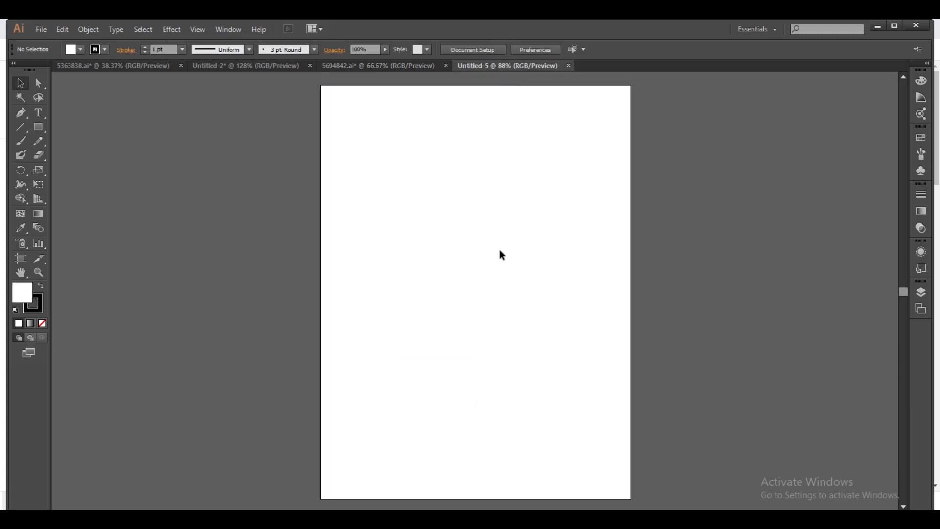
{"action": "key", "text": "ctrl+v"}
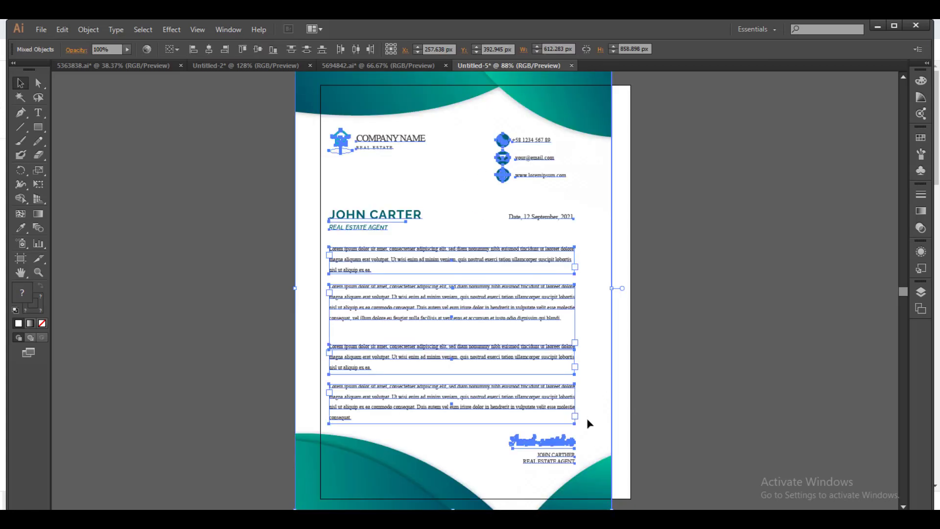
{"action": "left_click_drag", "start_coordinate": [587, 422], "coordinate": [586, 422]}
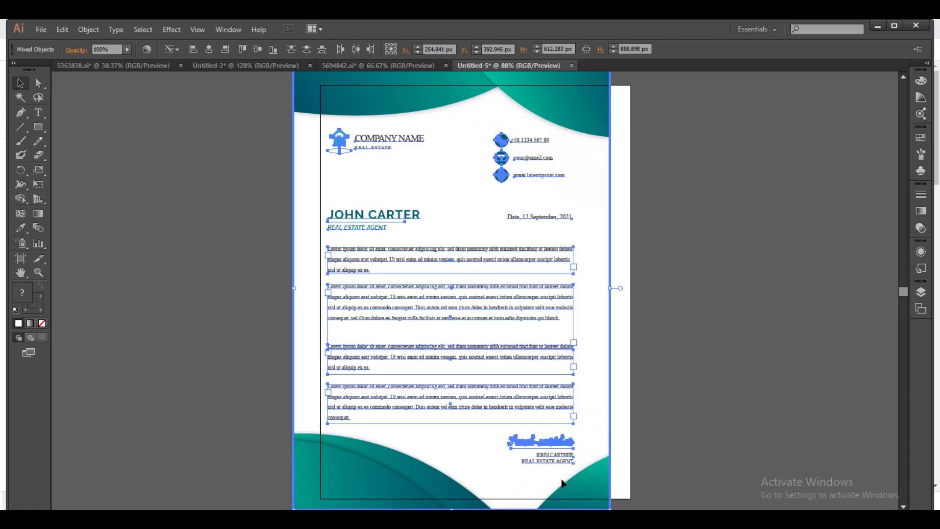
{"action": "left_click", "coordinate": [270, 254]}
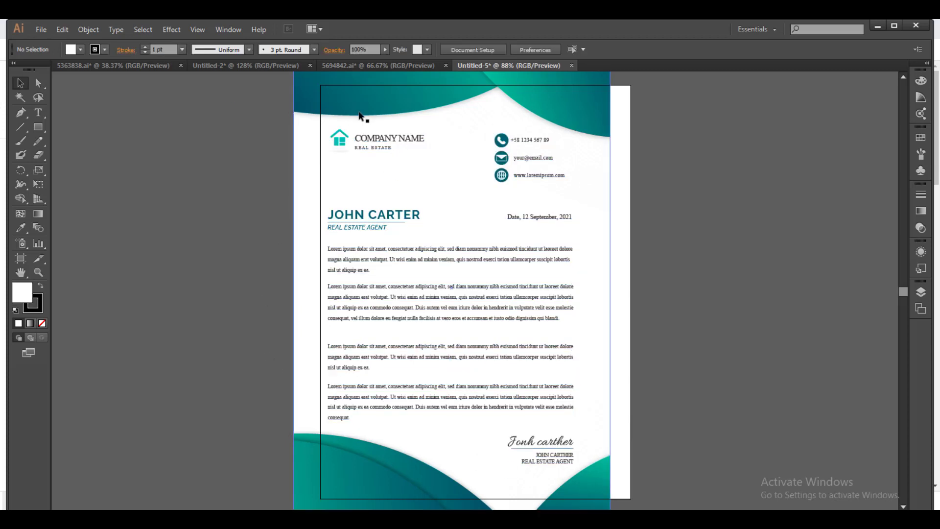
Align the wave background to the page's top-left corner and shorten it to 800 px tall.
{"action": "left_click_drag", "start_coordinate": [307, 138], "coordinate": [307, 139]}
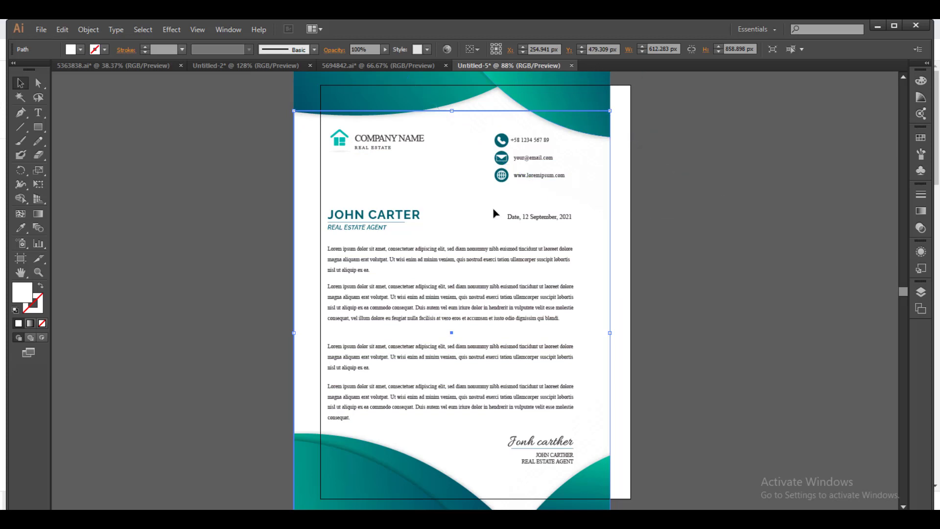
{"action": "left_click_drag", "start_coordinate": [434, 183], "coordinate": [460, 158]}
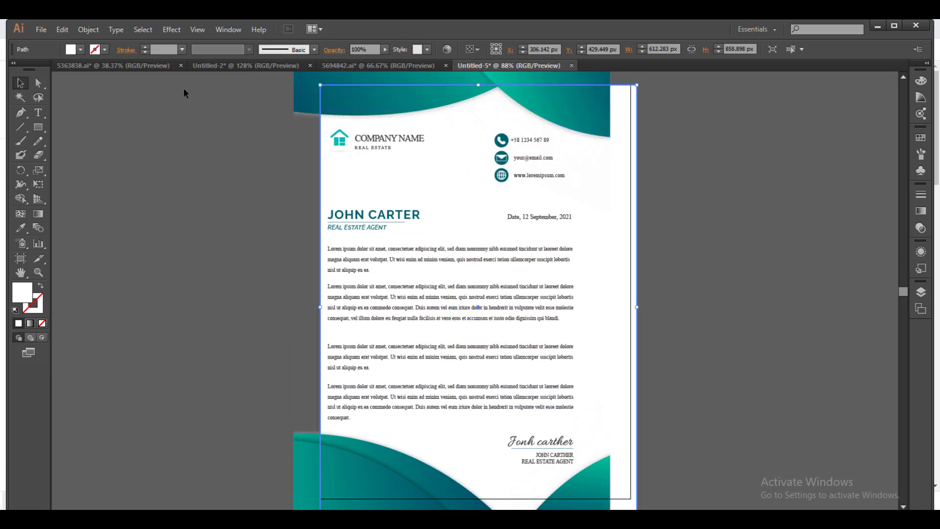
{"action": "left_click_drag", "start_coordinate": [298, 89], "coordinate": [326, 111]}
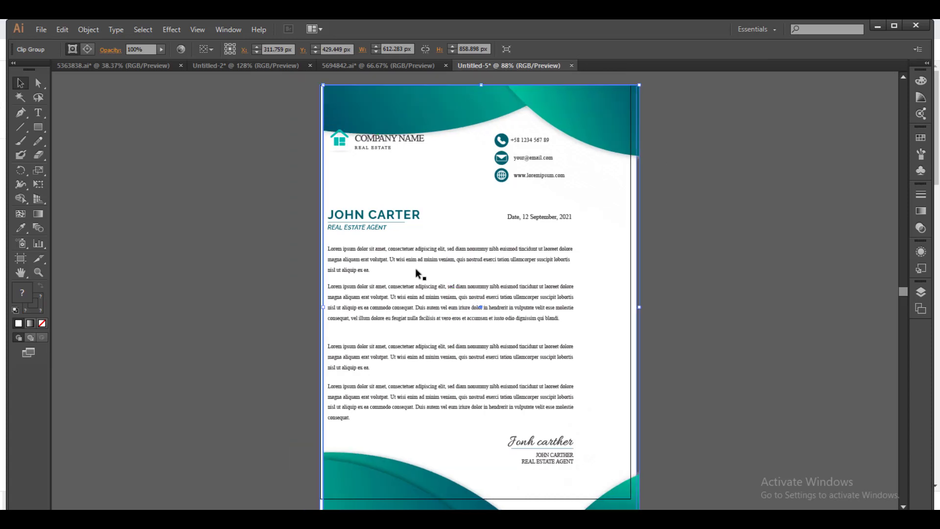
{"action": "scroll", "coordinate": [538, 393], "scroll_direction": "down", "scroll_amount": 3}
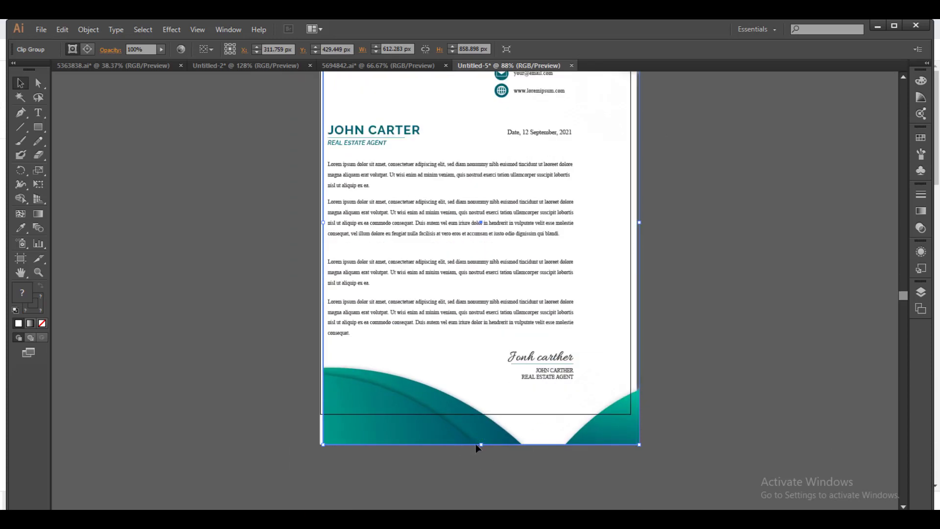
{"action": "left_click_drag", "start_coordinate": [481, 446], "coordinate": [481, 413]}
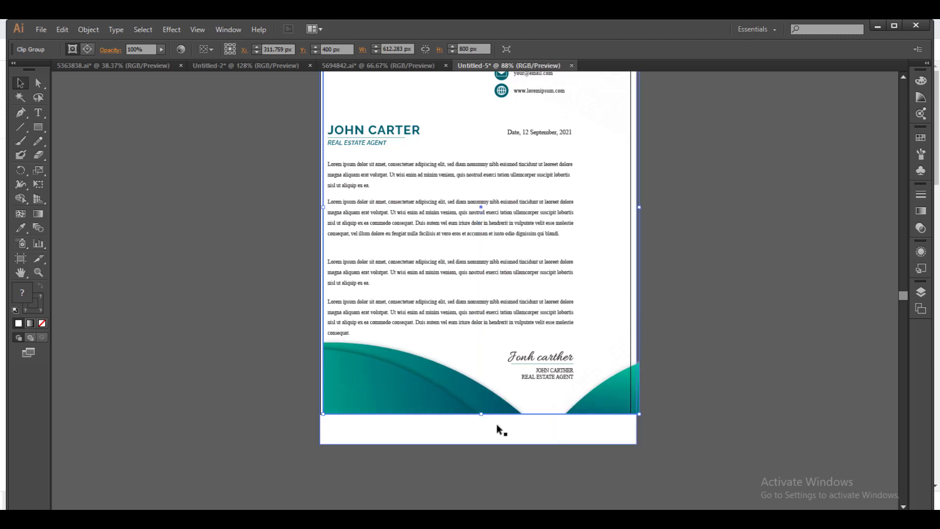
Isolate and delete the white backing shape behind the design.
{"action": "left_click", "coordinate": [486, 443]}
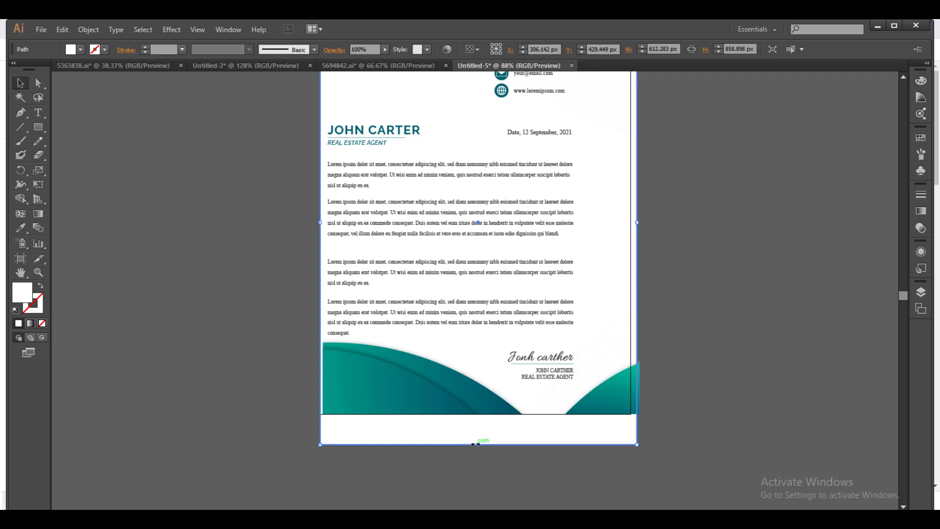
{"action": "double_click", "coordinate": [493, 437]}
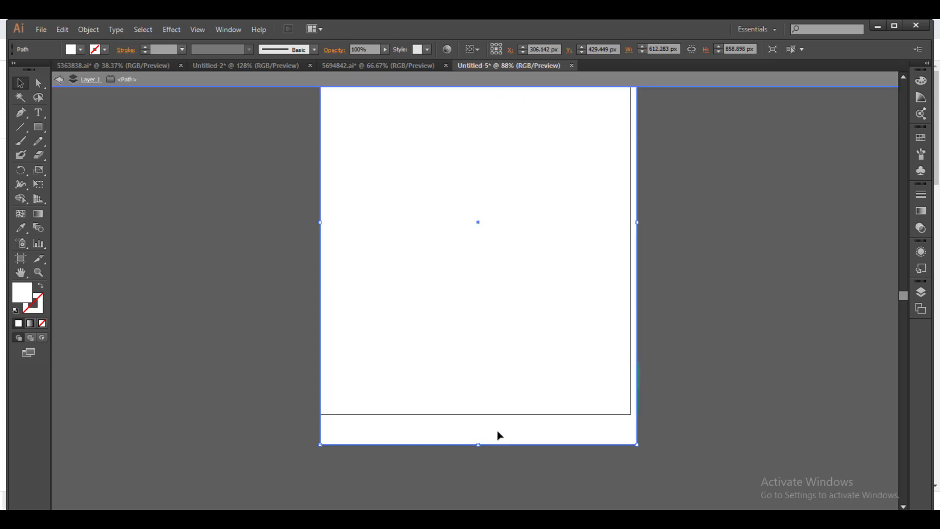
{"action": "left_click_drag", "start_coordinate": [586, 422], "coordinate": [720, 422]}
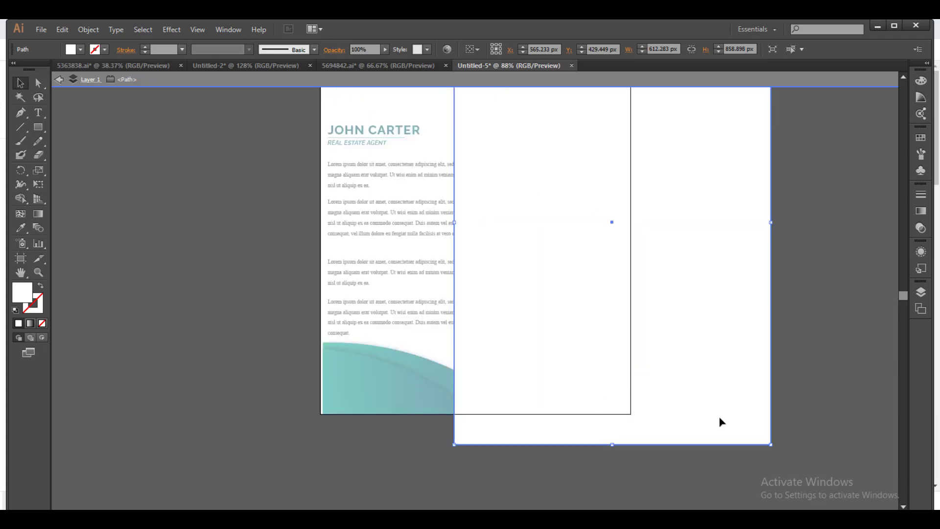
{"action": "key", "text": "Delete"}
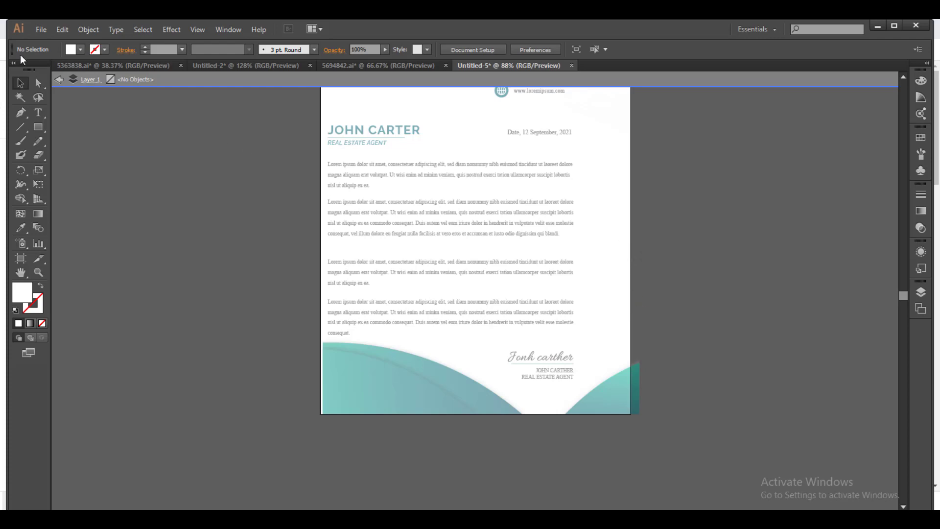
{"action": "double_click", "coordinate": [177, 181]}
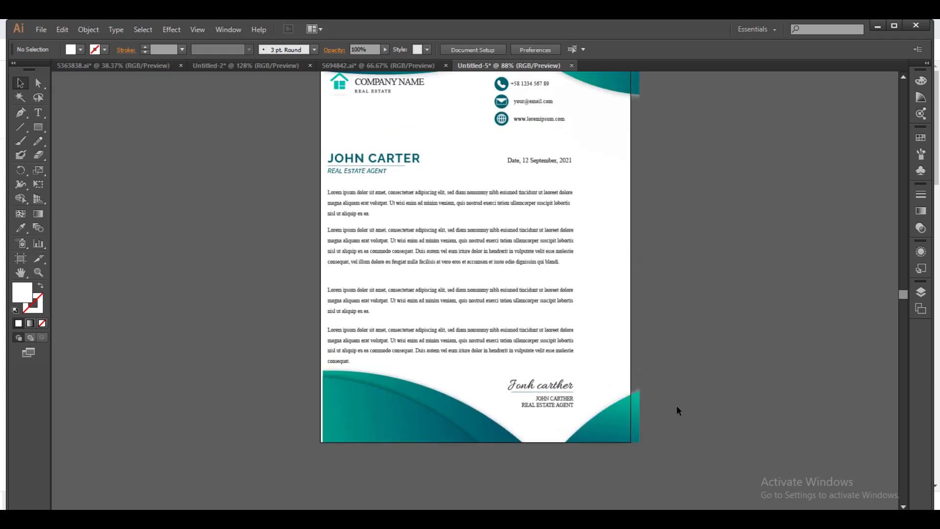
Narrow the wave background to 600 px wide so it fills the artboard.
{"action": "scroll", "coordinate": [656, 343], "scroll_direction": "up", "scroll_amount": 4}
{"action": "left_click_drag", "start_coordinate": [686, 90], "coordinate": [592, 149]}
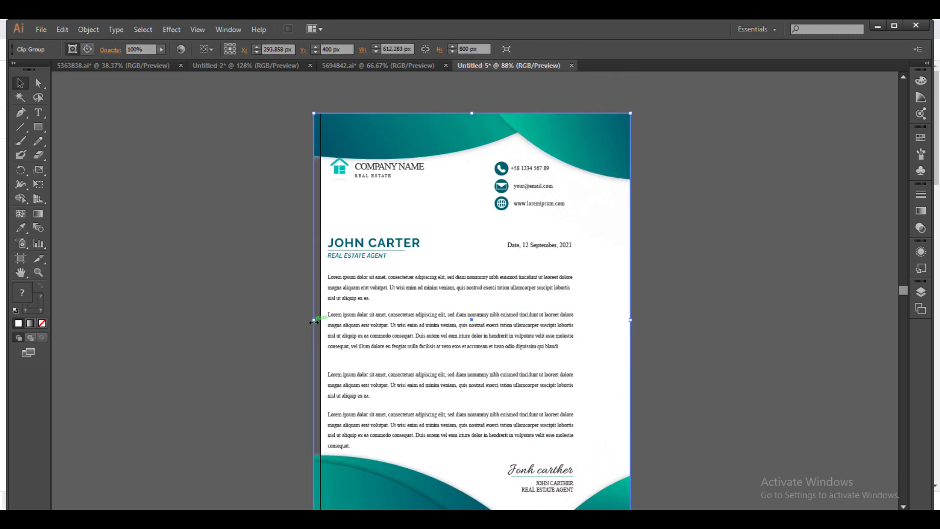
{"action": "left_click_drag", "start_coordinate": [313, 321], "coordinate": [320, 320]}
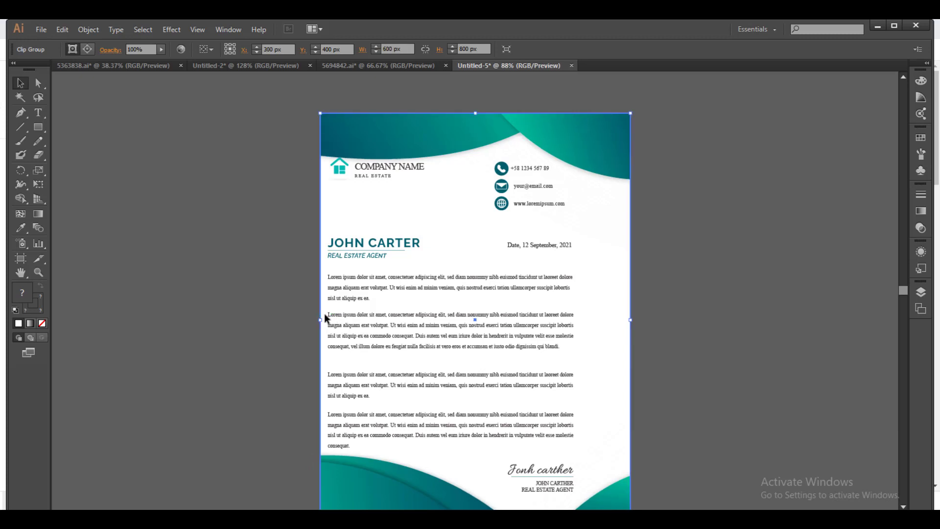
{"action": "scroll", "coordinate": [498, 333], "scroll_direction": "down", "scroll_amount": 1}
{"action": "scroll", "coordinate": [511, 369], "scroll_direction": "down", "scroll_amount": 1}
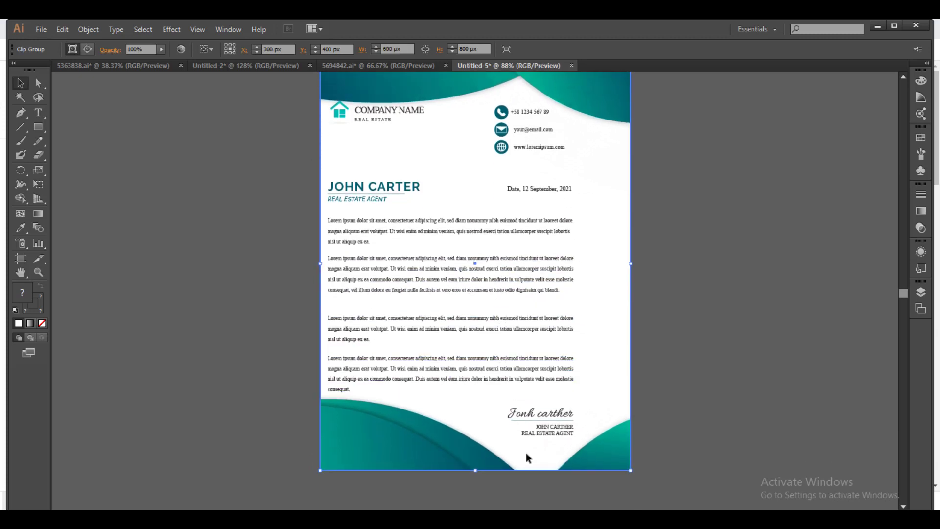
{"action": "left_click", "coordinate": [548, 426]}
{"action": "left_click", "coordinate": [436, 430]}
{"action": "left_click", "coordinate": [705, 398]}
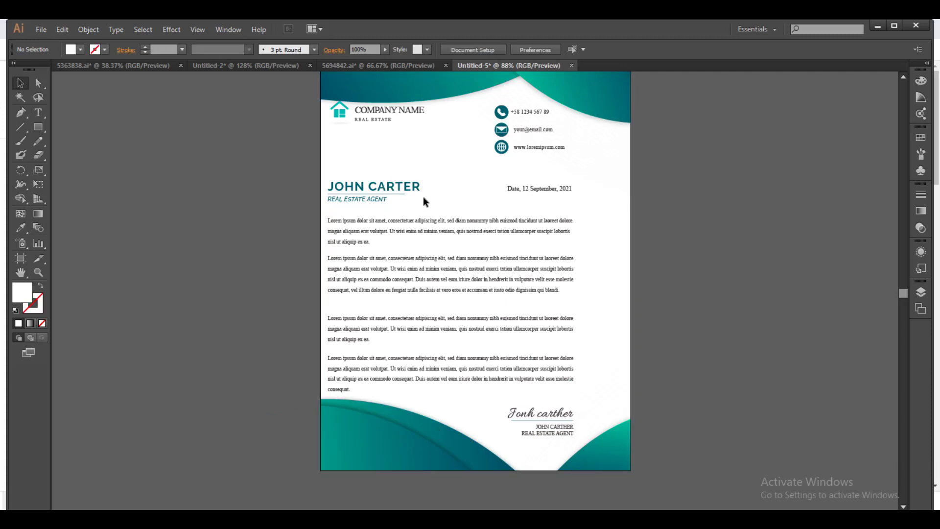
{"action": "scroll", "coordinate": [423, 198], "scroll_direction": "up", "scroll_amount": 2}
Move the letterhead text and contact-icon block slightly right onto the page.
{"action": "left_click", "coordinate": [392, 324]}
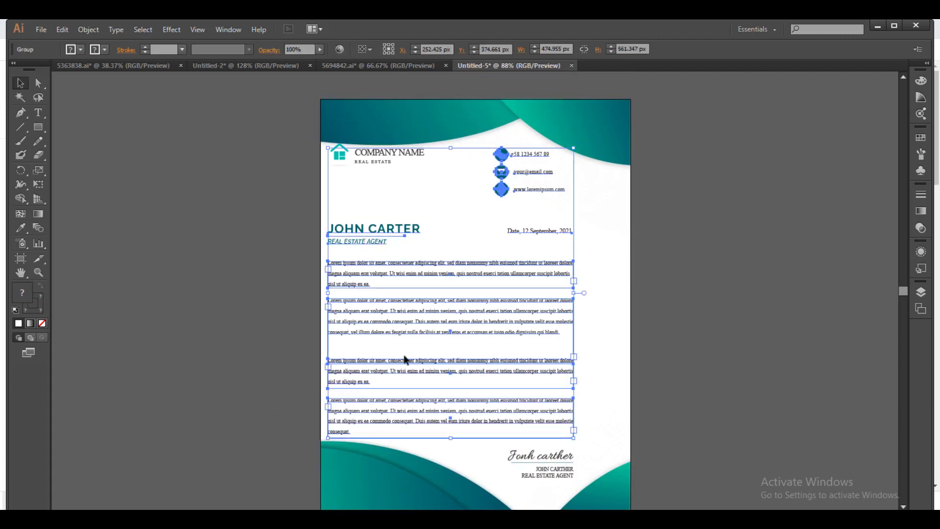
{"action": "left_click_drag", "start_coordinate": [332, 317], "coordinate": [107, 282]}
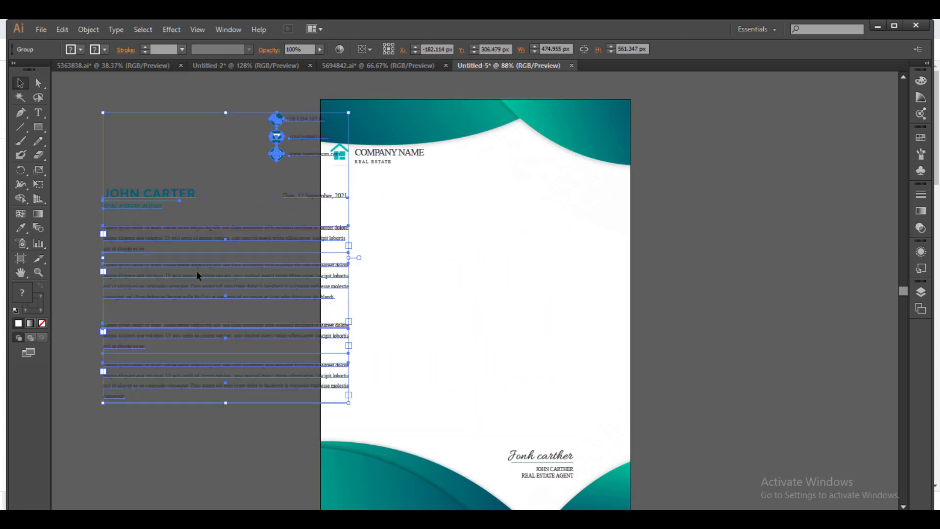
{"action": "left_click", "coordinate": [405, 292], "text": "shift"}
{"action": "key", "text": "ctrl+z"}
{"action": "left_click_drag", "start_coordinate": [254, 265], "coordinate": [486, 321]}
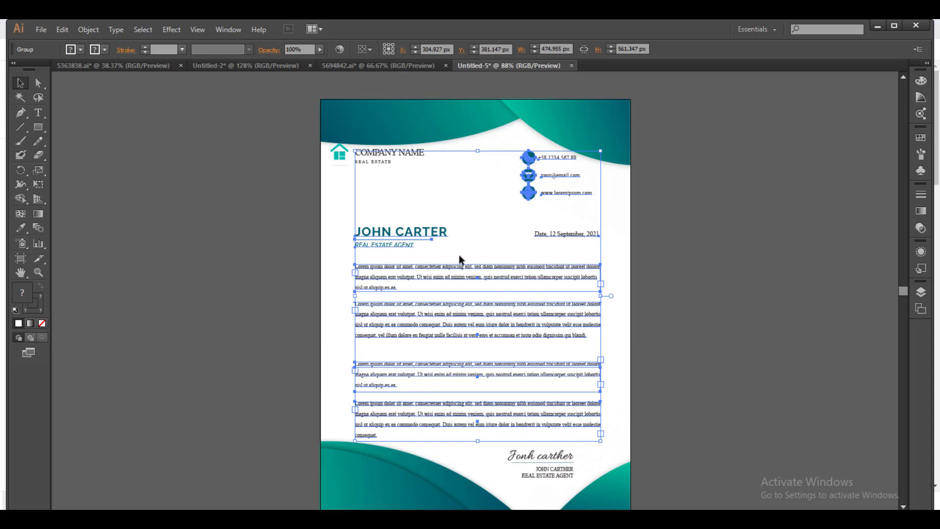
Ungroup the text and contact-icon block into separate objects.
{"action": "right_click", "coordinate": [471, 227]}
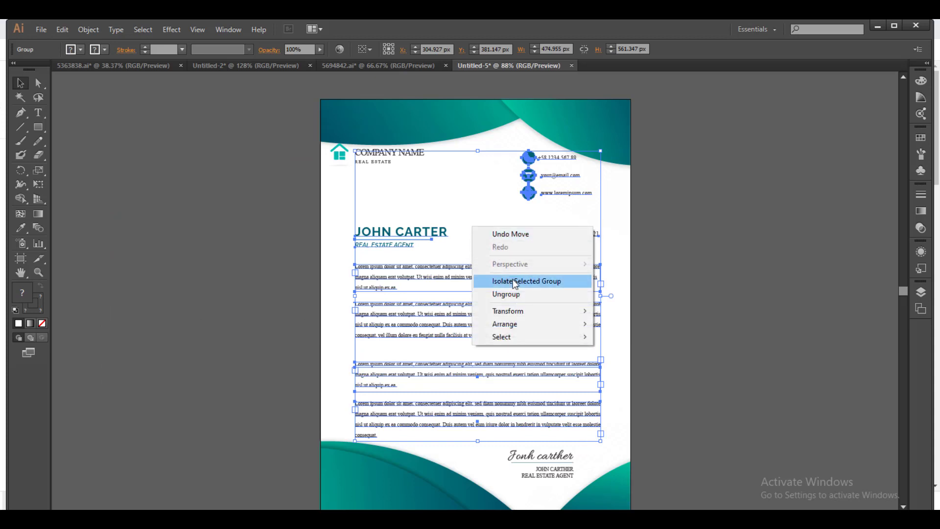
{"action": "left_click", "coordinate": [435, 247]}
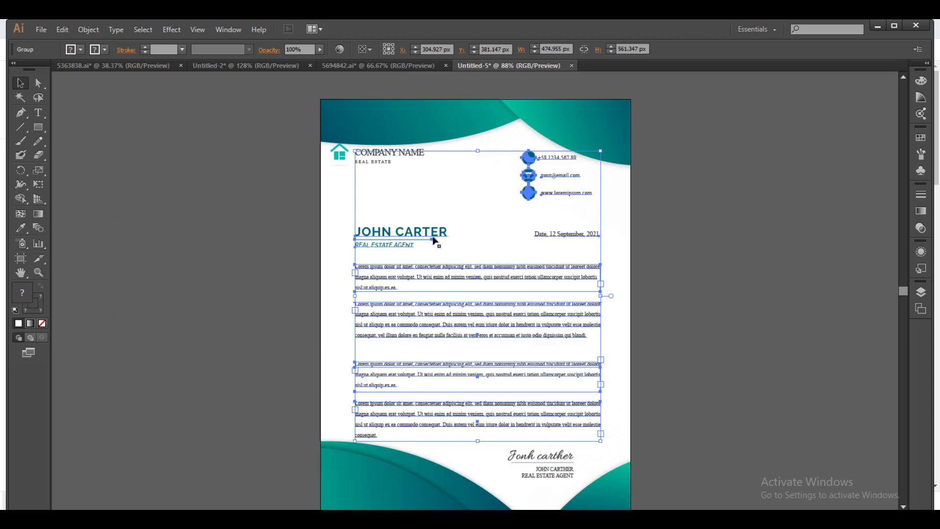
{"action": "right_click", "coordinate": [442, 197]}
{"action": "left_click", "coordinate": [394, 225]}
{"action": "left_click", "coordinate": [395, 226]}
{"action": "right_click", "coordinate": [465, 202]}
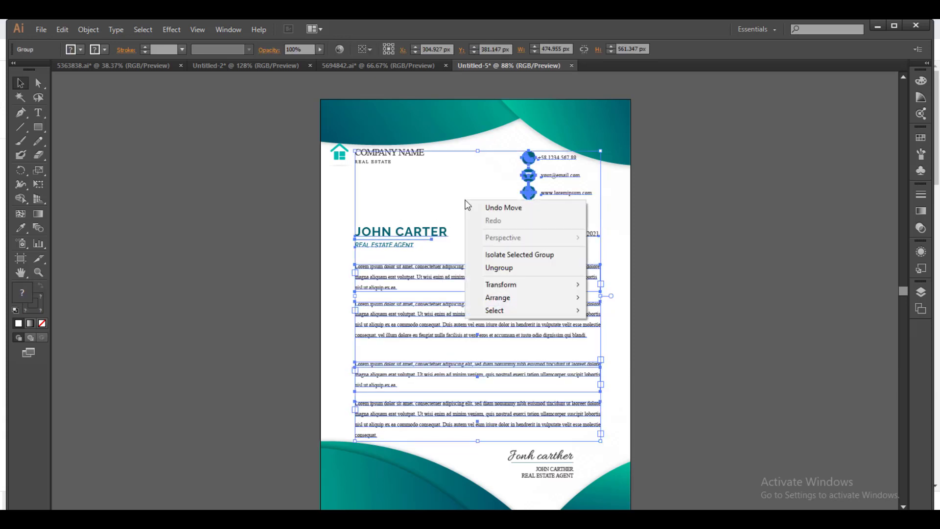
{"action": "left_click", "coordinate": [502, 268]}
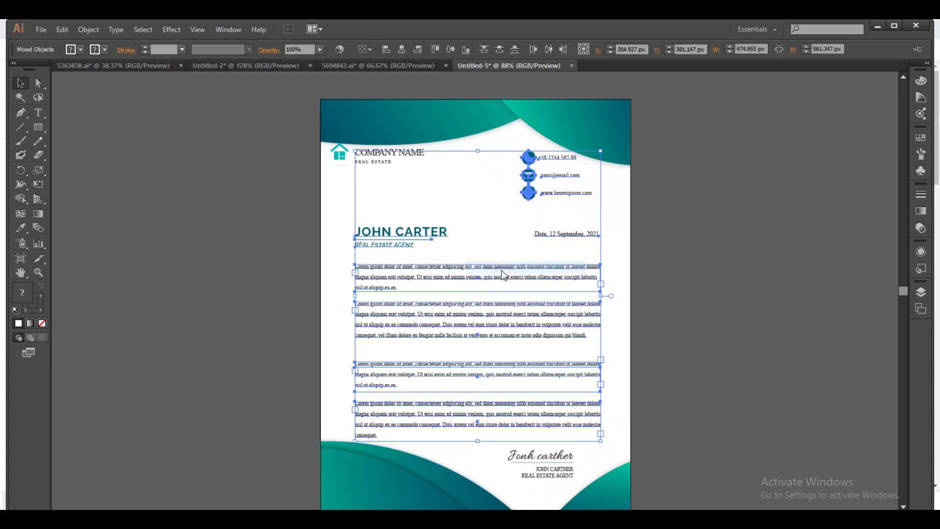
{"action": "left_click", "coordinate": [589, 225]}
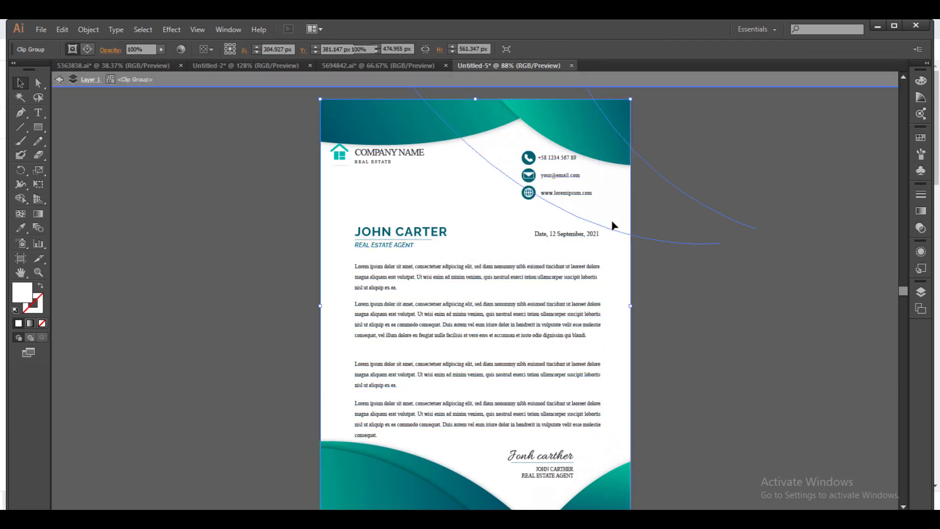
Isolate the letterhead's clip group and ungroup its artwork.
{"action": "double_click", "coordinate": [543, 175]}
{"action": "left_click", "coordinate": [556, 161]}
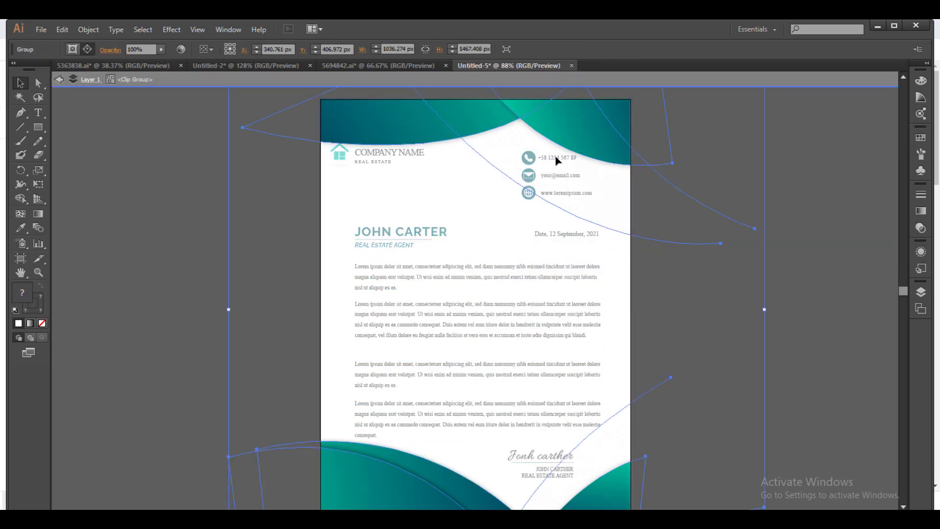
{"action": "left_click", "coordinate": [567, 213]}
{"action": "left_click", "coordinate": [546, 172]}
{"action": "right_click", "coordinate": [548, 179]}
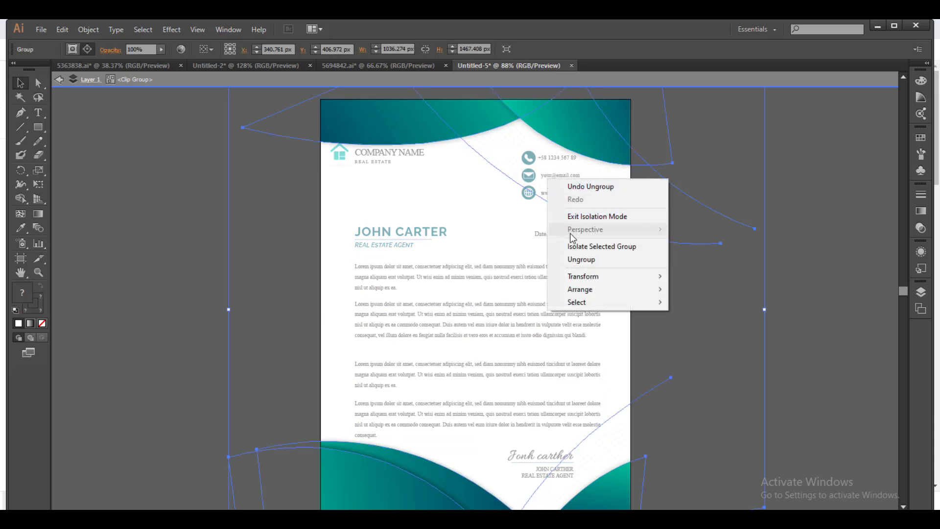
{"action": "left_click", "coordinate": [577, 260]}
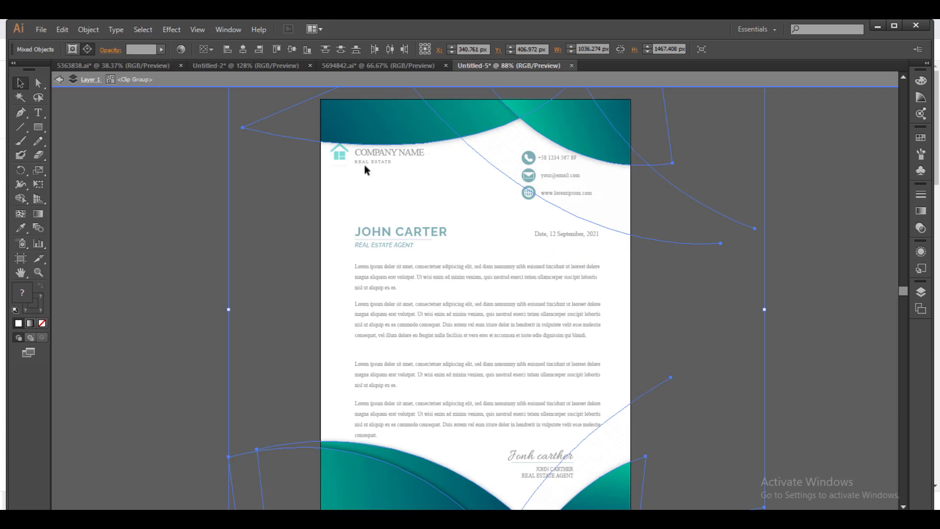
Delete the house icon with COMPANY NAME and REAL ESTATE text.
{"action": "left_click", "coordinate": [384, 178]}
{"action": "left_click", "coordinate": [388, 150]}
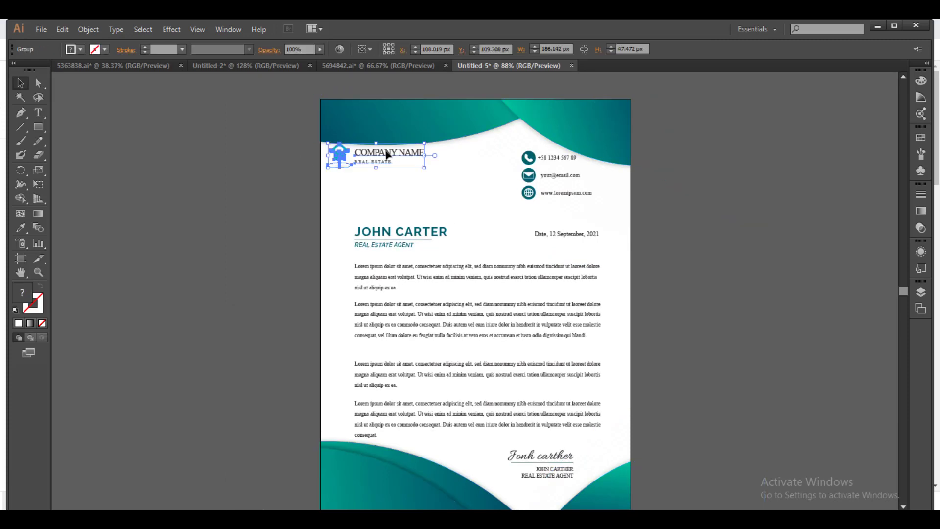
{"action": "left_click_drag", "start_coordinate": [354, 162], "coordinate": [360, 171]}
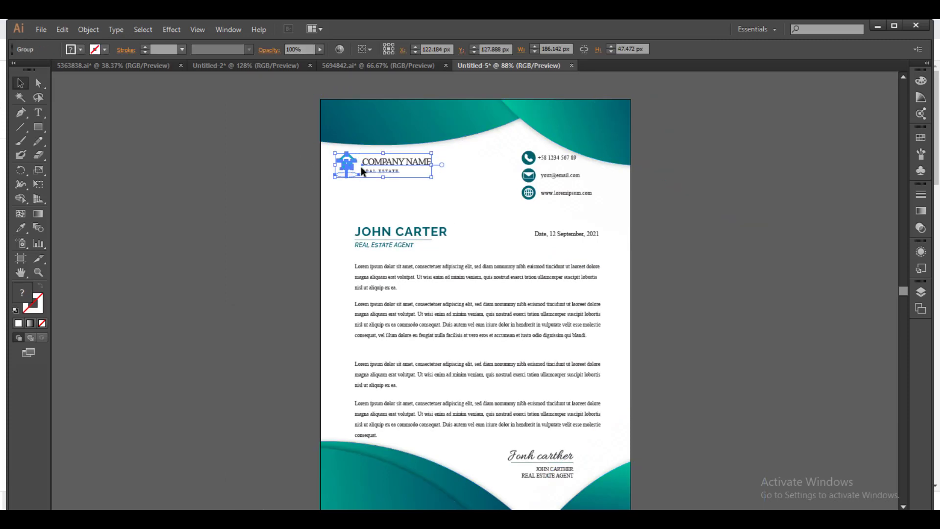
{"action": "key", "text": "Delete"}
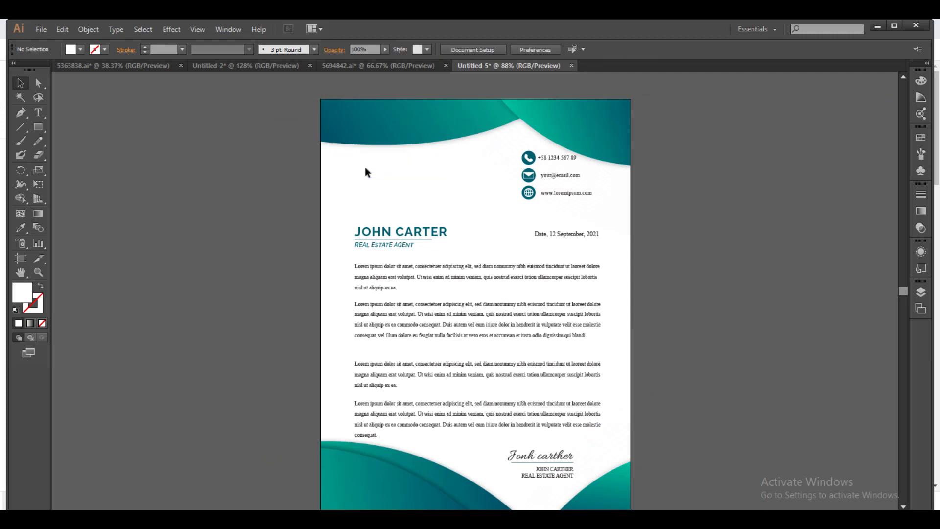
Place logo1 from Desktop > Chaslife Foundation Folder > Chaslife Foundation Photos.
{"action": "left_click", "coordinate": [42, 30]}
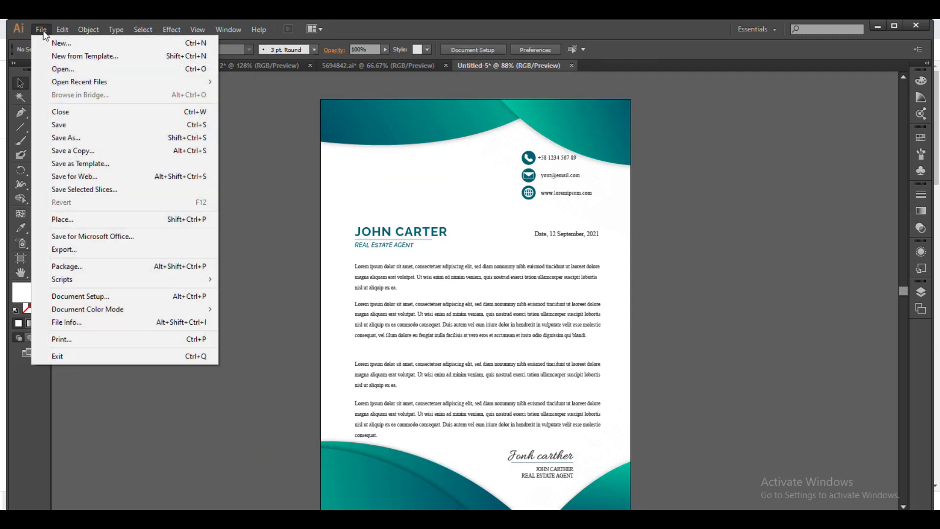
{"action": "left_click", "coordinate": [72, 218]}
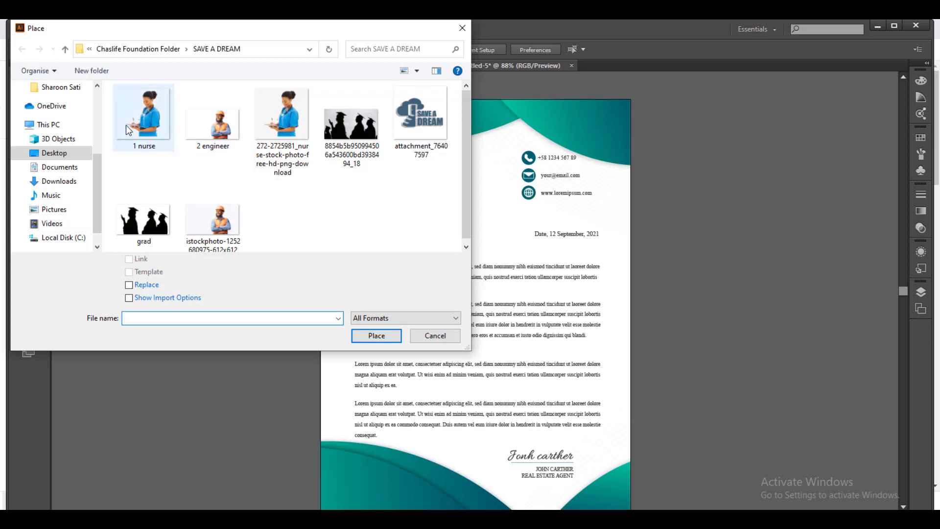
{"action": "left_click", "coordinate": [54, 155]}
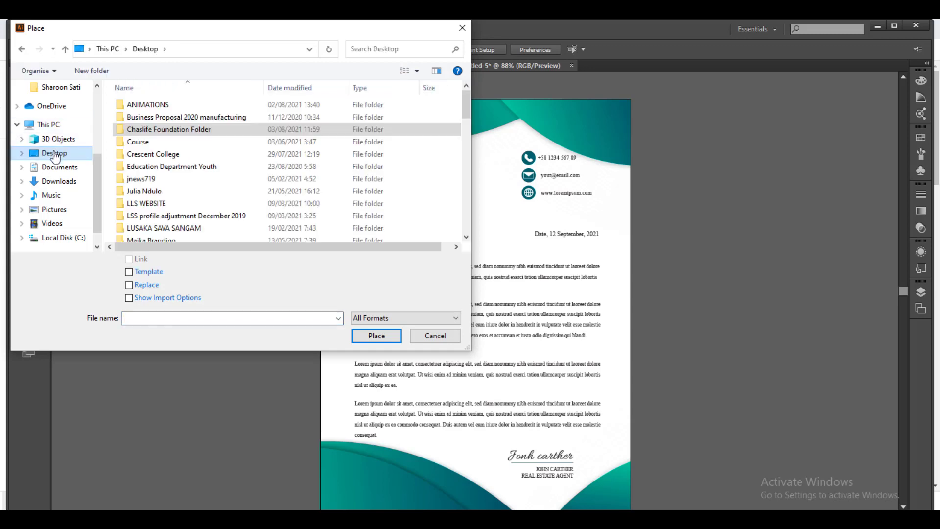
{"action": "double_click", "coordinate": [164, 129]}
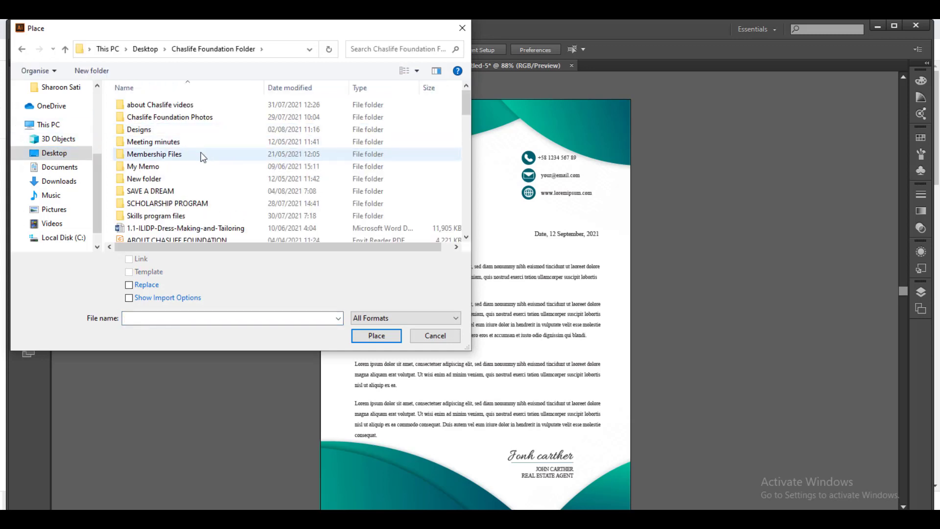
{"action": "double_click", "coordinate": [174, 116]}
{"action": "scroll", "coordinate": [317, 144], "scroll_direction": "down", "scroll_amount": 10}
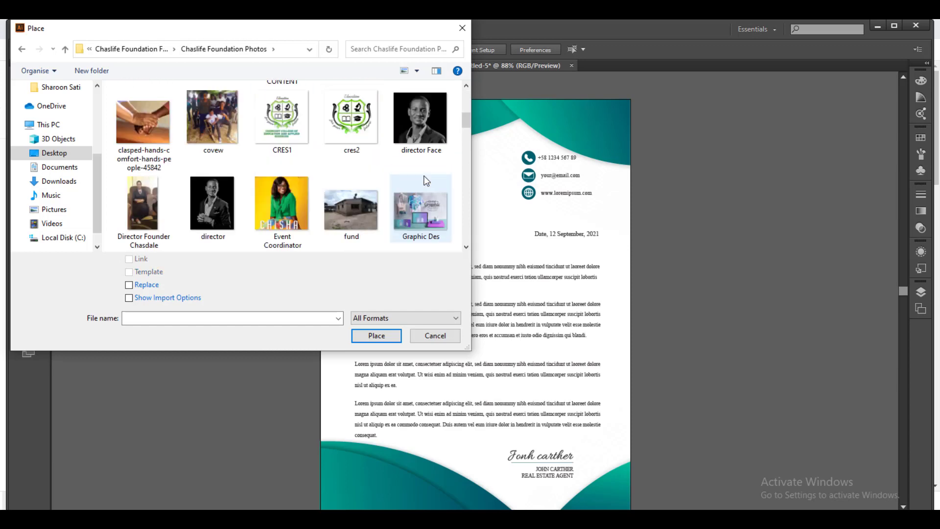
{"action": "scroll", "coordinate": [423, 184], "scroll_direction": "down", "scroll_amount": 3}
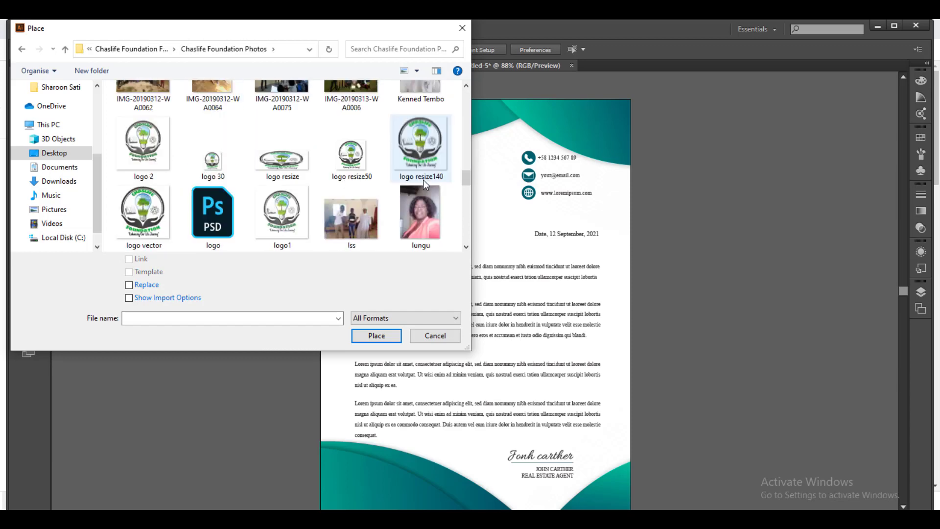
{"action": "scroll", "coordinate": [372, 192], "scroll_direction": "down", "scroll_amount": 3}
{"action": "scroll", "coordinate": [395, 195], "scroll_direction": "up", "scroll_amount": 1}
{"action": "scroll", "coordinate": [395, 194], "scroll_direction": "up", "scroll_amount": 1}
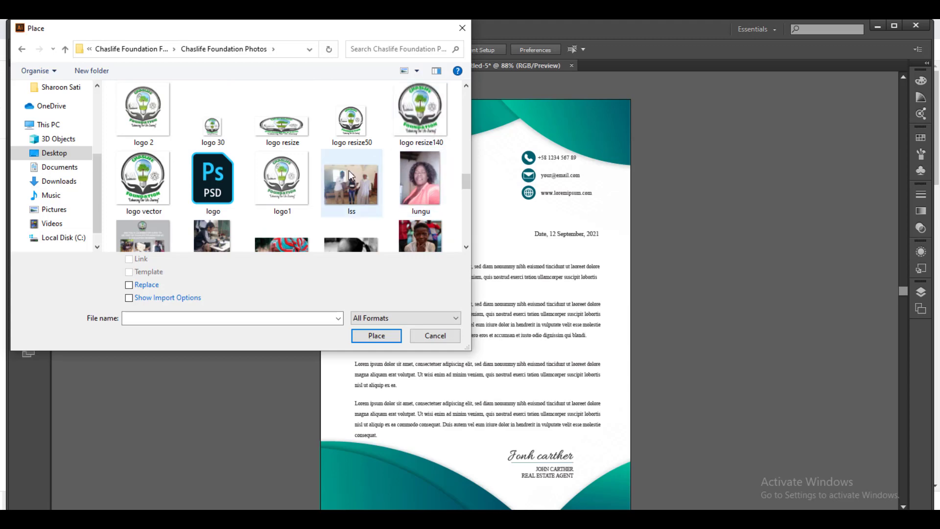
{"action": "scroll", "coordinate": [349, 169], "scroll_direction": "up", "scroll_amount": 1}
{"action": "scroll", "coordinate": [332, 176], "scroll_direction": "down", "scroll_amount": 2}
{"action": "double_click", "coordinate": [288, 153]}
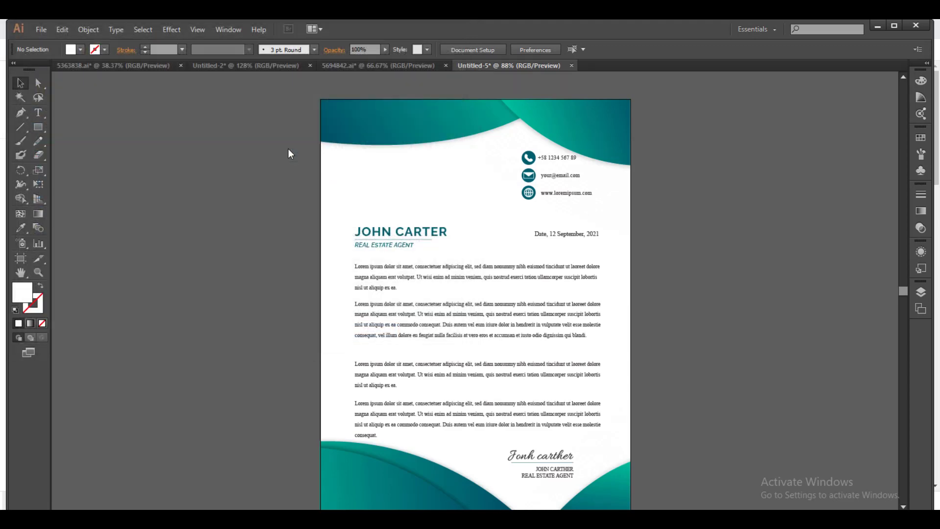
Drop the logo onto the page and shrink it to about 277 px wide.
{"action": "left_click_drag", "start_coordinate": [356, 157], "coordinate": [430, 218]}
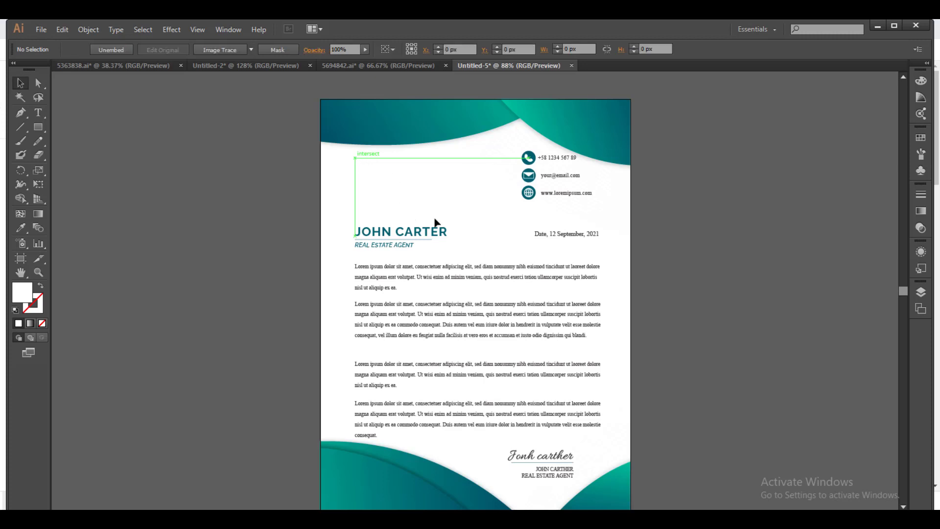
{"action": "left_click", "coordinate": [355, 157]}
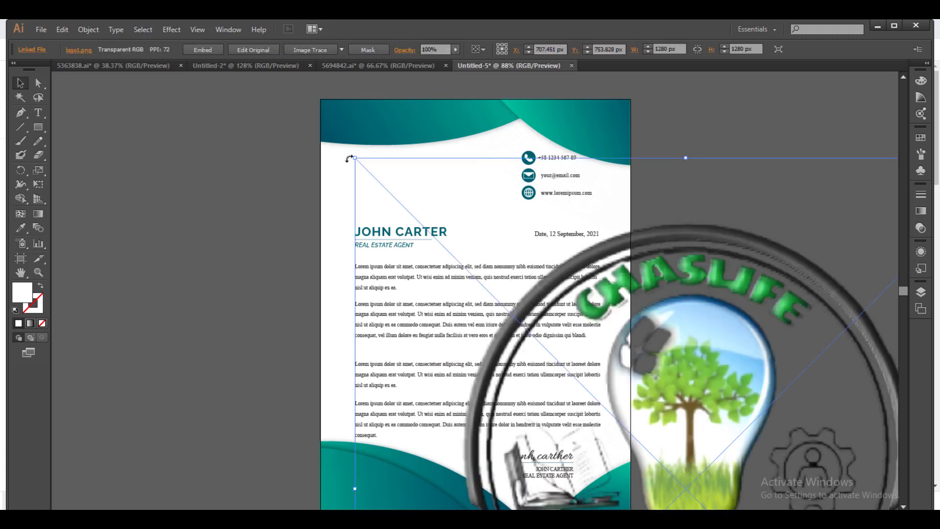
{"action": "left_click_drag", "start_coordinate": [355, 157], "coordinate": [646, 377]}
{"action": "left_click_drag", "start_coordinate": [674, 407], "coordinate": [240, 177]}
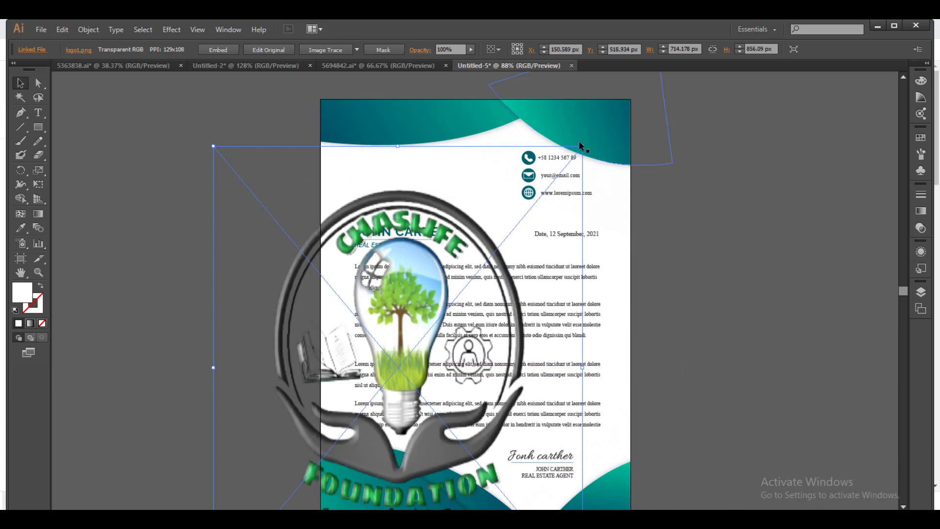
{"action": "left_click_drag", "start_coordinate": [580, 146], "coordinate": [516, 367]}
{"action": "left_click_drag", "start_coordinate": [446, 460], "coordinate": [483, 230]}
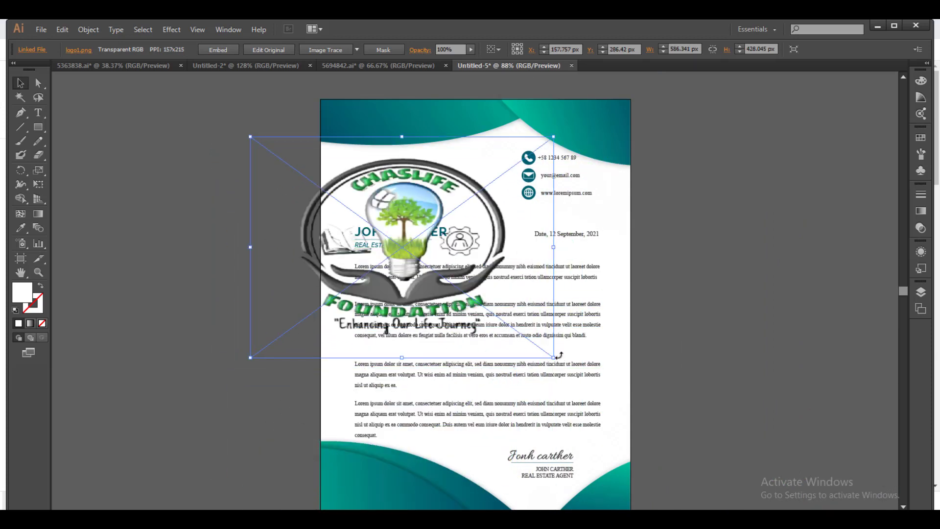
{"action": "left_click_drag", "start_coordinate": [556, 358], "coordinate": [407, 324]}
{"action": "left_click_drag", "start_coordinate": [408, 138], "coordinate": [394, 208]}
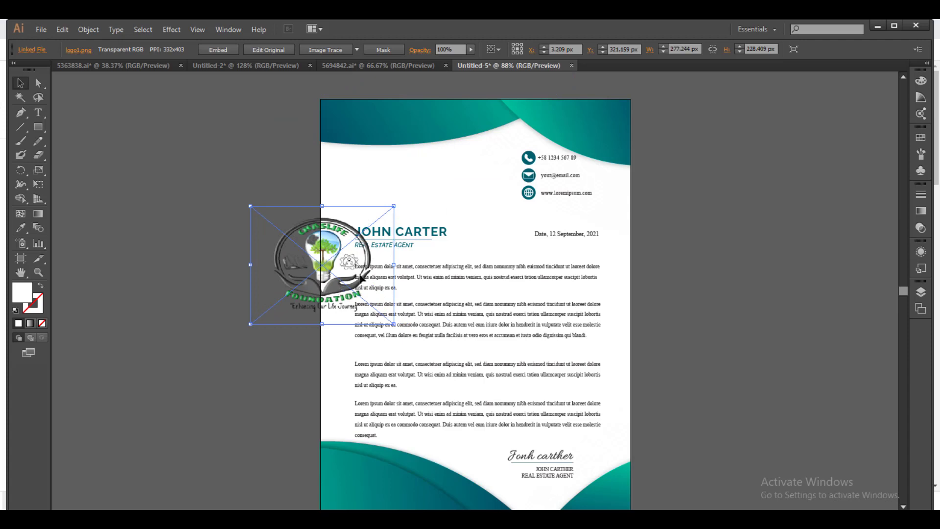
Resize the logo to about 162 x 159 px and move it into the top-left corner.
{"action": "left_click_drag", "start_coordinate": [394, 265], "coordinate": [359, 265]}
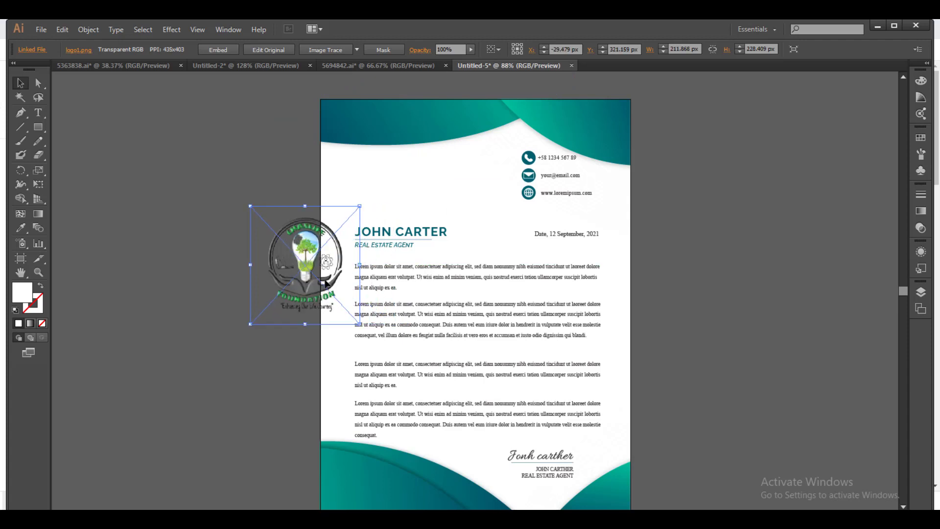
{"action": "left_click_drag", "start_coordinate": [304, 324], "coordinate": [305, 302]}
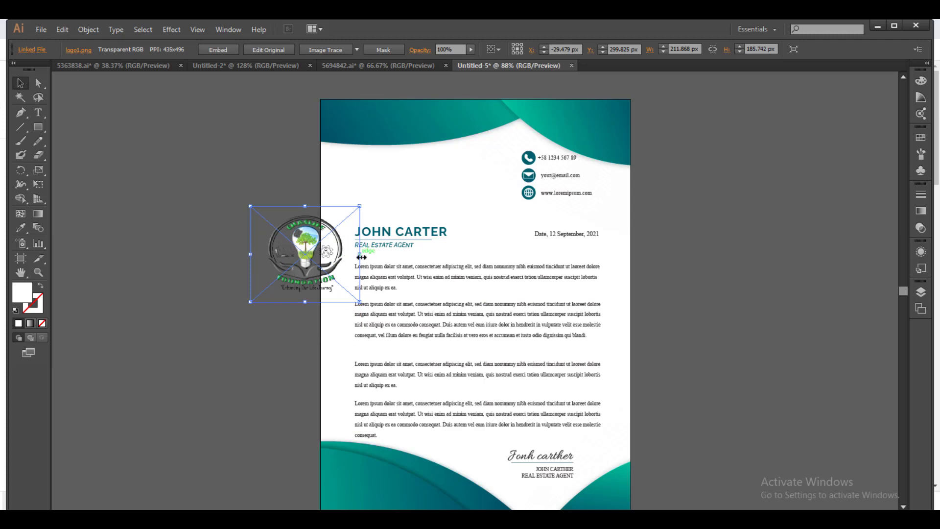
{"action": "left_click_drag", "start_coordinate": [360, 254], "coordinate": [343, 255]}
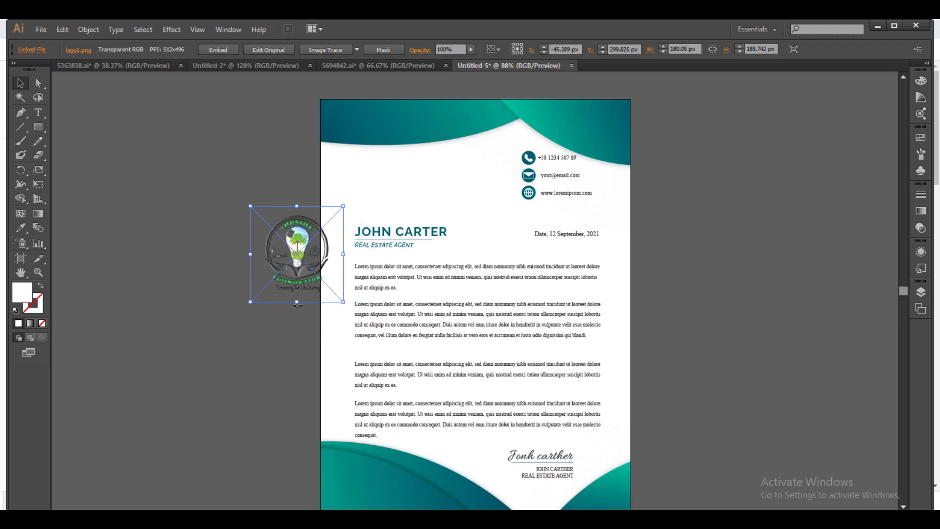
{"action": "left_click_drag", "start_coordinate": [297, 303], "coordinate": [297, 287]}
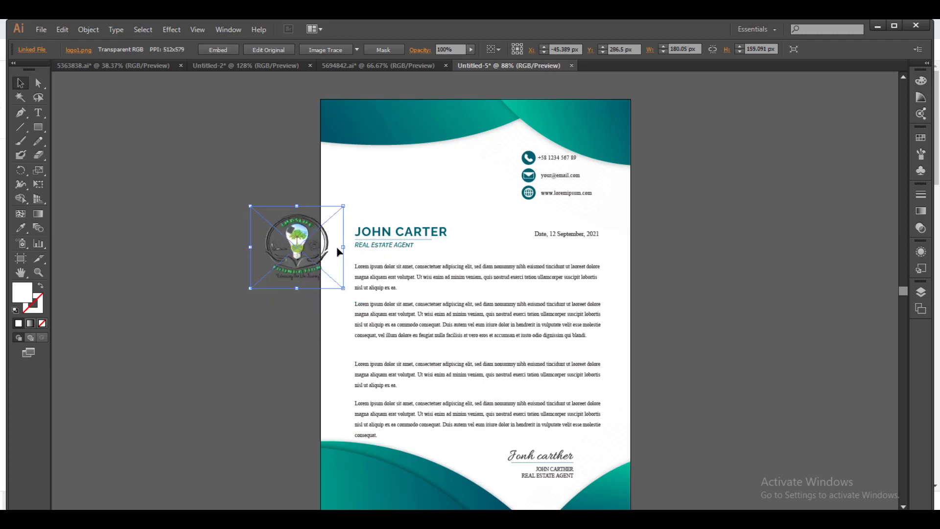
{"action": "left_click_drag", "start_coordinate": [343, 248], "coordinate": [369, 179]}
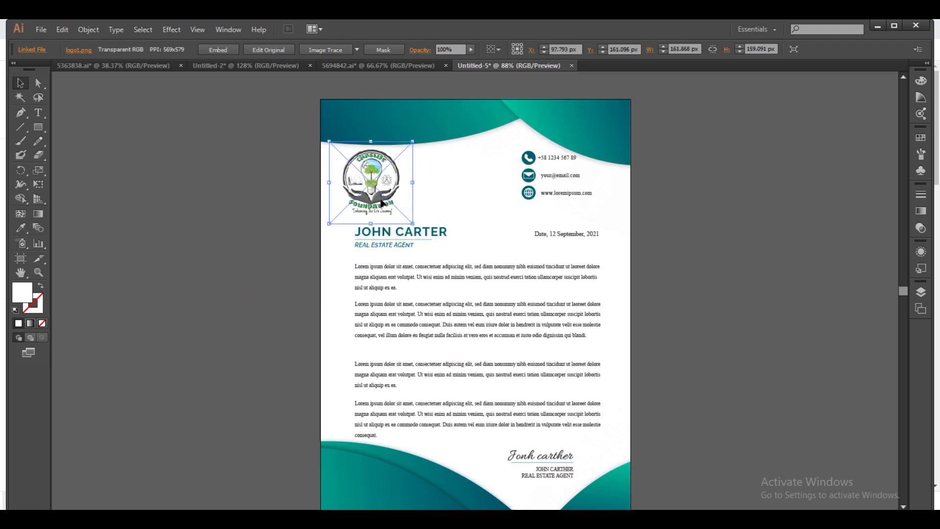
{"action": "left_click", "coordinate": [435, 179]}
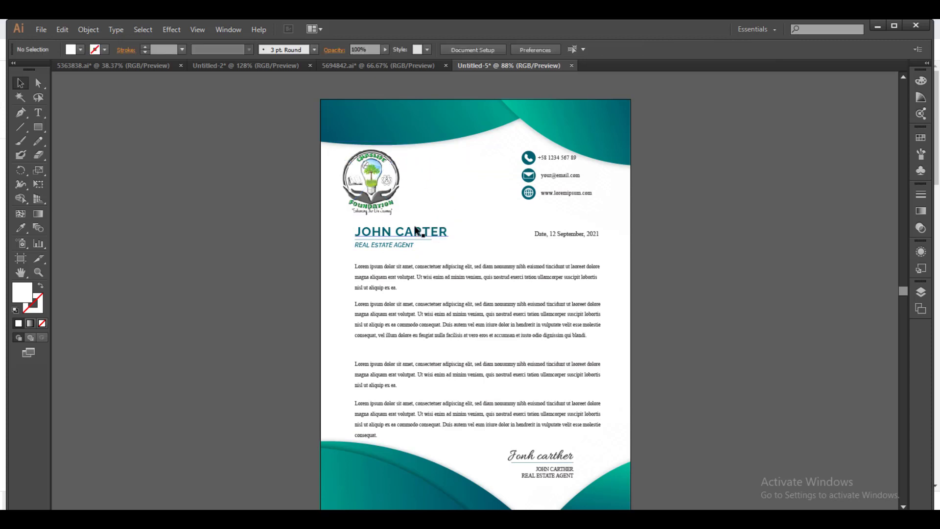
Shrink the logo to about 140 px square.
{"action": "left_click", "coordinate": [399, 203]}
{"action": "left_click_drag", "start_coordinate": [413, 223], "coordinate": [401, 213]}
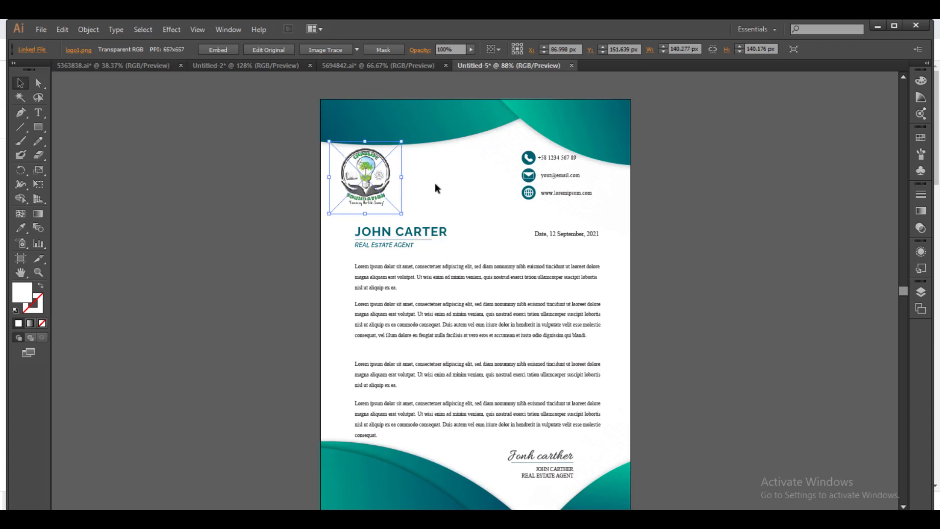
{"action": "left_click", "coordinate": [497, 172]}
Leave the wave blend group, then delete the JOHN CARTER name, agent title and lorem ipsum paragraphs.
{"action": "double_click", "coordinate": [564, 156]}
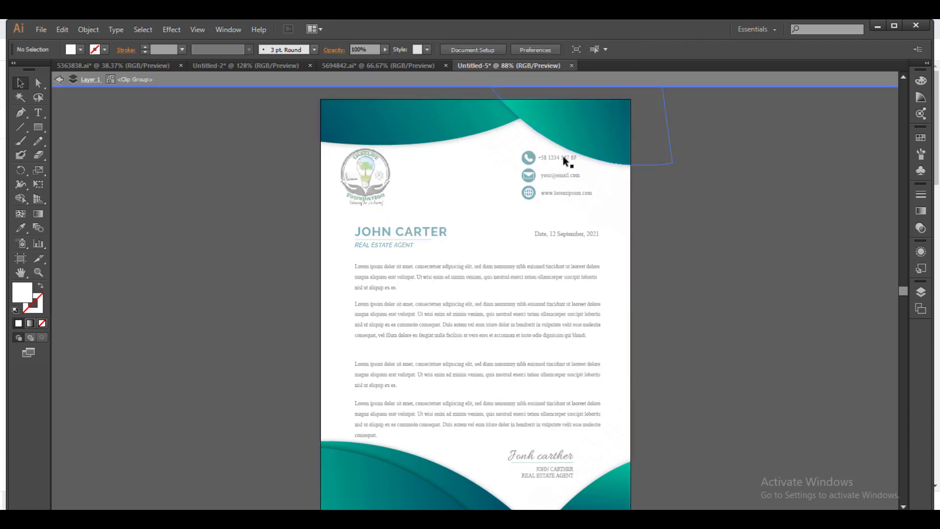
{"action": "left_click", "coordinate": [556, 158]}
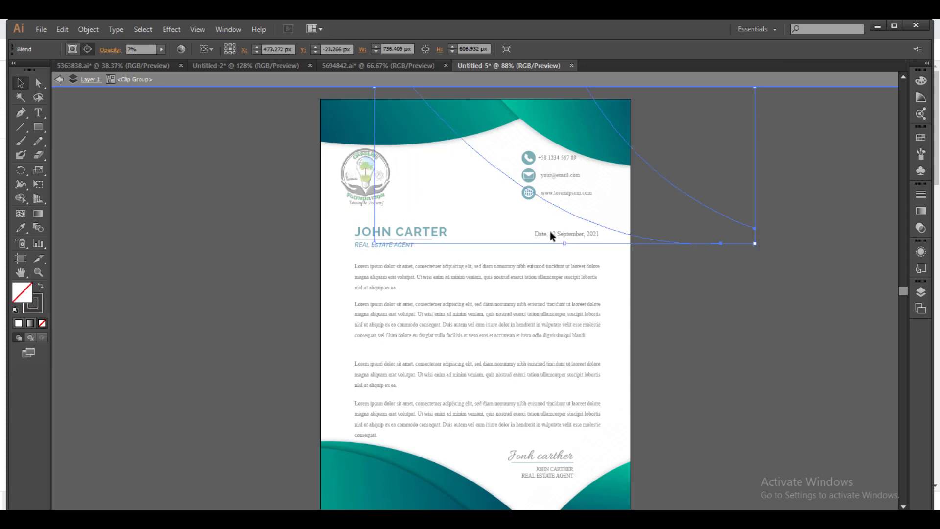
{"action": "left_click", "coordinate": [541, 277]}
{"action": "double_click", "coordinate": [547, 179]}
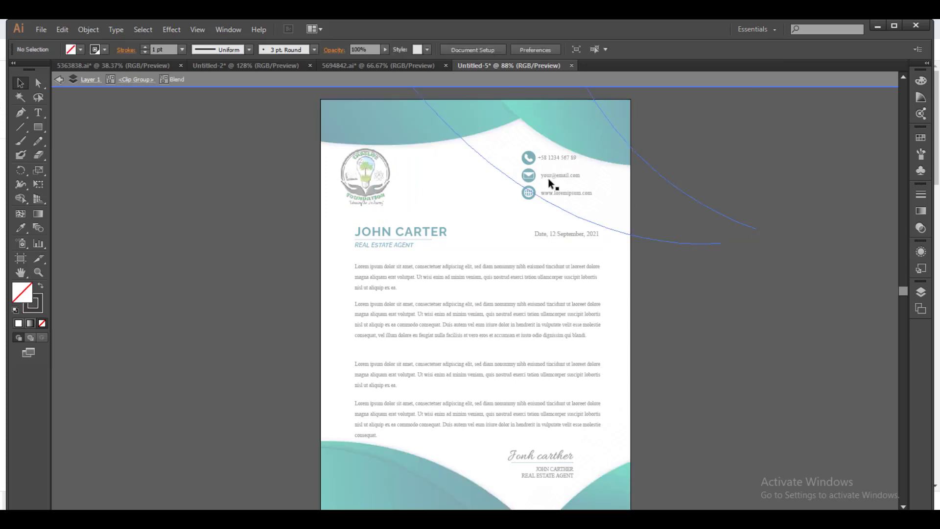
{"action": "double_click", "coordinate": [541, 240]}
{"action": "left_click", "coordinate": [496, 305]}
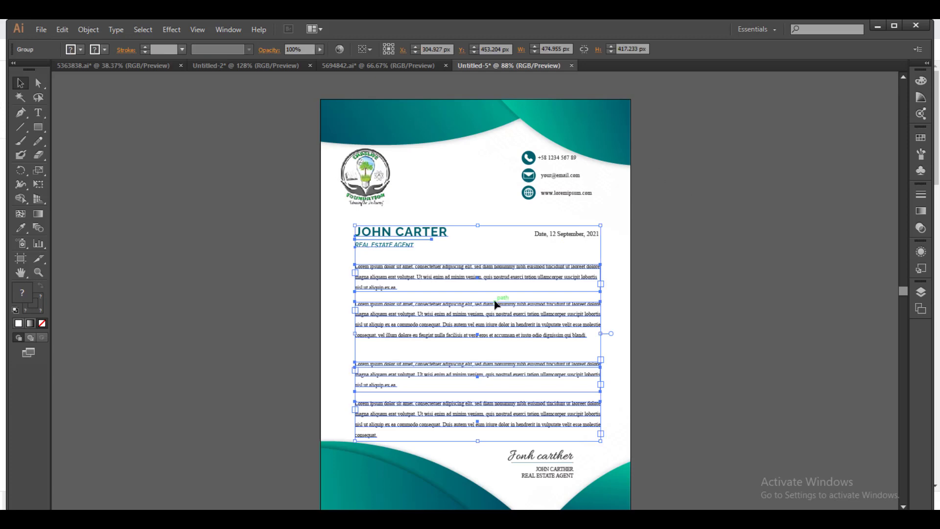
{"action": "left_click_drag", "start_coordinate": [500, 307], "coordinate": [473, 297]}
{"action": "key", "text": "Delete"}
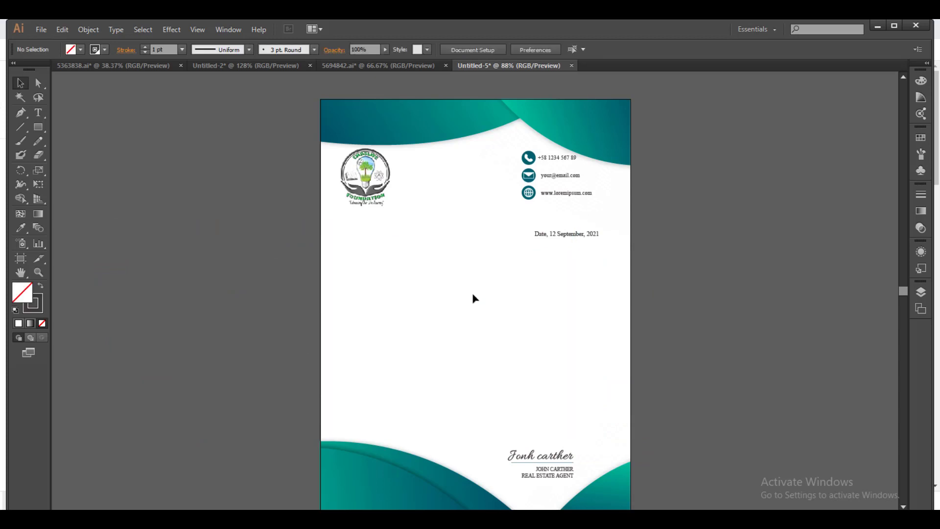
{"action": "left_click", "coordinate": [563, 234]}
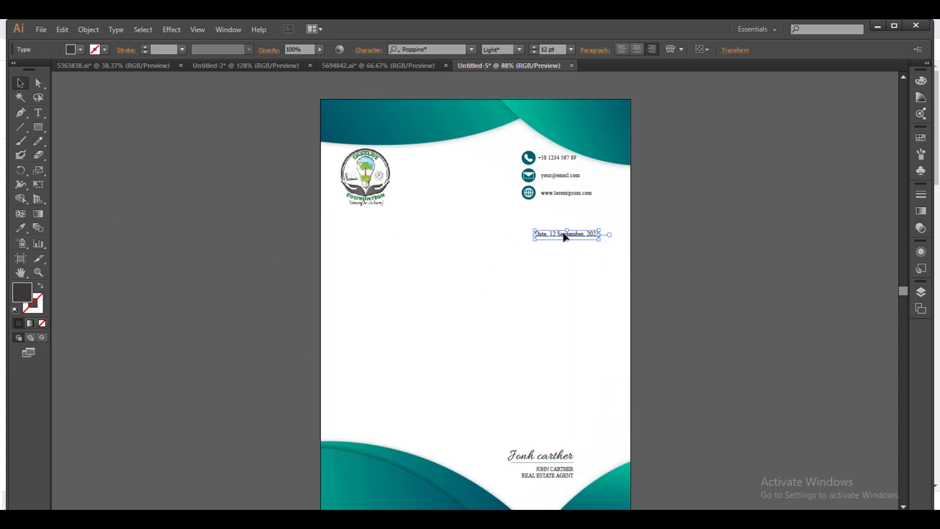
Delete the date line and move the contact details group to the page centre.
{"action": "key", "text": "Delete"}
{"action": "left_click", "coordinate": [562, 194]}
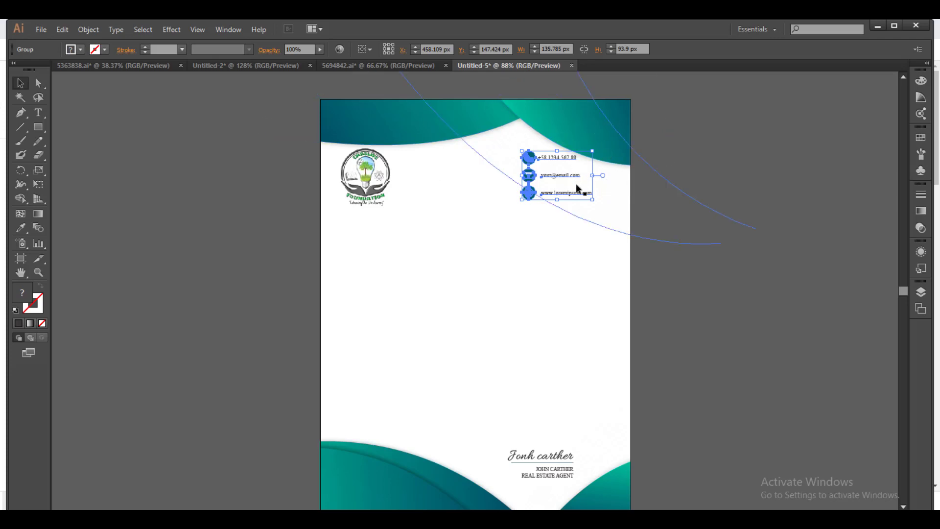
{"action": "left_click_drag", "start_coordinate": [558, 162], "coordinate": [466, 256]}
Ungroup the contact block's icons and text lines.
{"action": "right_click", "coordinate": [465, 253]}
{"action": "left_click", "coordinate": [452, 274]}
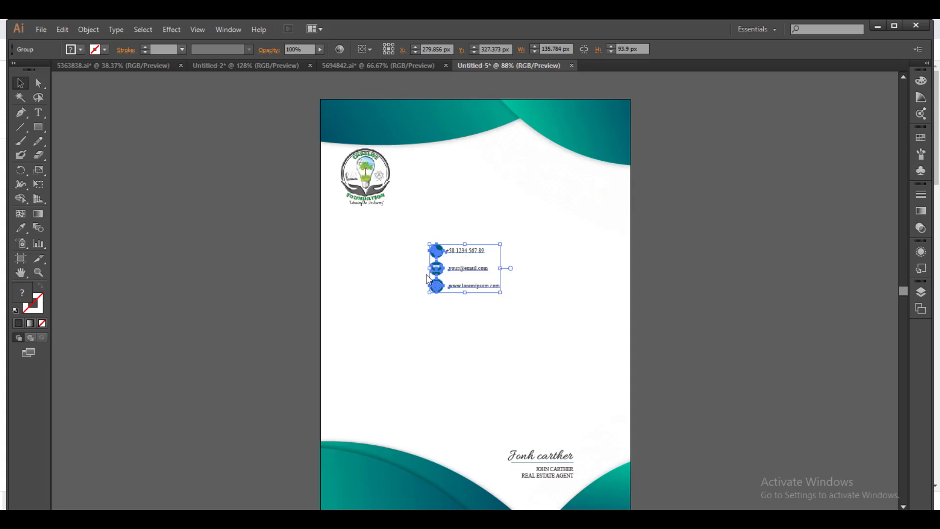
{"action": "right_click", "coordinate": [474, 271]}
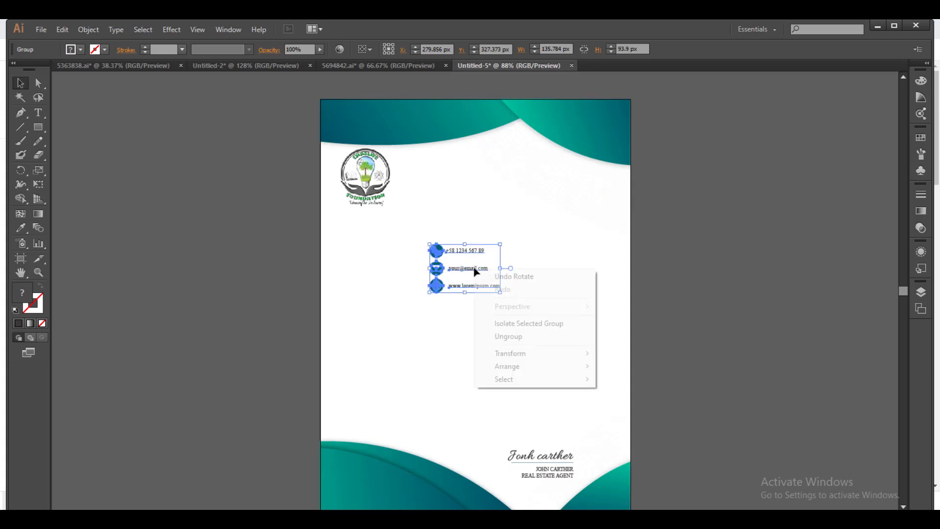
{"action": "left_click", "coordinate": [516, 338]}
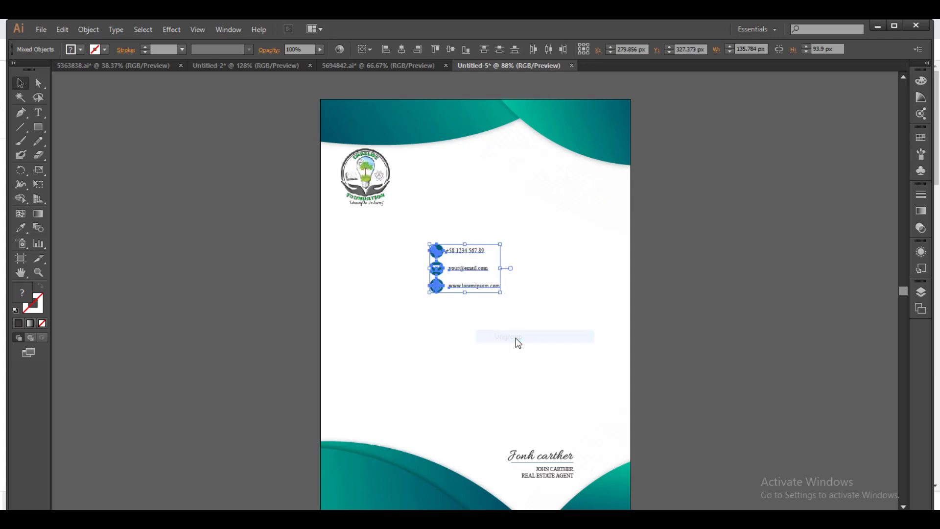
{"action": "left_click", "coordinate": [474, 266]}
Replace the placeholder phone number with the foundation's phone number.
{"action": "key", "text": "t"}
{"action": "triple_click", "coordinate": [469, 250]}
{"action": "left_click", "coordinate": [477, 250]}
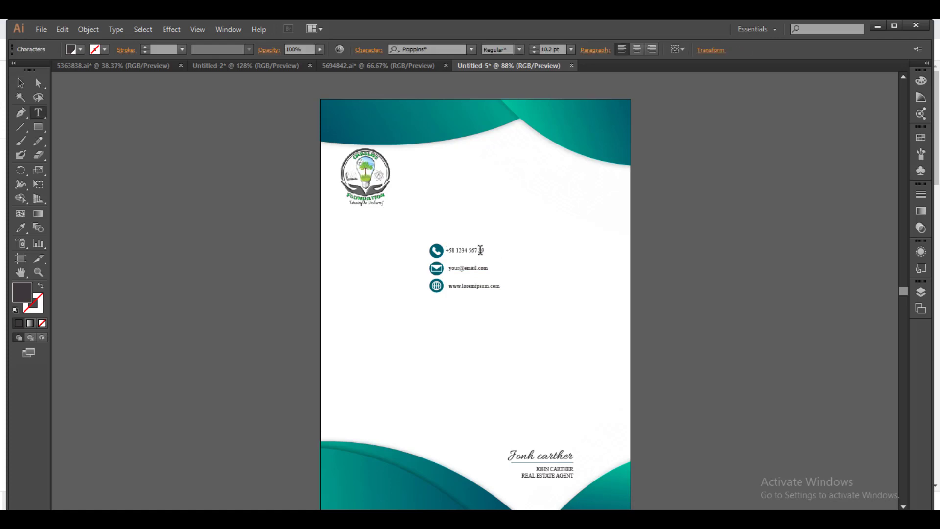
{"action": "left_click", "coordinate": [455, 250]}
{"action": "key", "text": "BackSpace"}
{"action": "key", "text": "BackSpace"}
{"action": "key", "text": "Delete"}
{"action": "key", "text": "BackSpace"}
{"action": "key", "text": "BackSpace"}
{"action": "key", "text": "BackSpace"}
{"action": "key", "text": "BackSpace"}
{"action": "key", "text": "BackSpace"}
{"action": "key", "text": "BackSpace"}
Replace the placeholder e-mail line with the foundation's e-mail address.
{"action": "triple_click", "coordinate": [482, 268]}
{"action": "left_click", "coordinate": [482, 268]}
{"action": "key", "text": "BackSpace"}
{"action": "key", "text": "BackSpace"}
{"action": "key", "text": "BackSpace"}
{"action": "key", "text": "BackSpace"}
{"action": "key", "text": "BackSpace"}
{"action": "key", "text": "BackSpace"}
{"action": "type", "text": "@chaslifefoundation.org"}
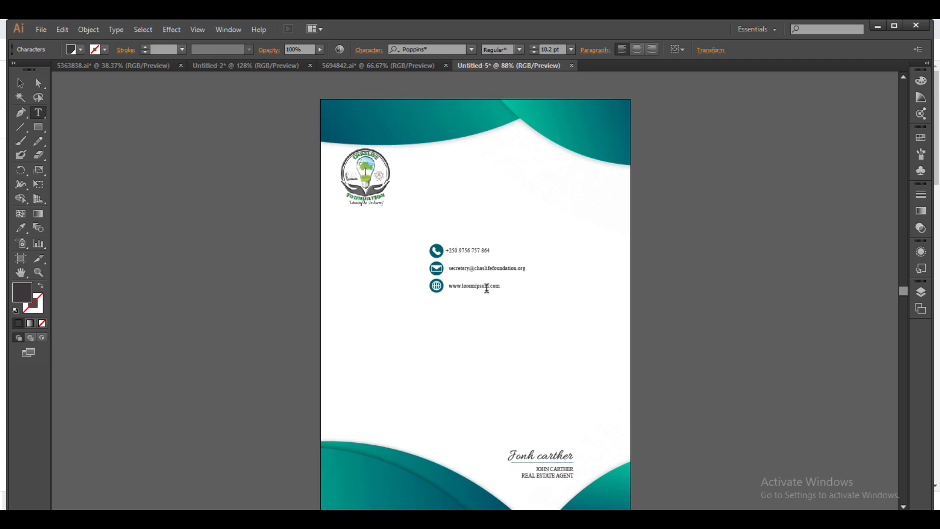
Correct the wrong digit in the phone number's country code.
{"action": "left_click", "coordinate": [456, 251]}
{"action": "key", "text": "BackSpace"}
{"action": "type", "text": "6"}
{"action": "double_click", "coordinate": [497, 287]}
{"action": "left_click", "coordinate": [498, 287]}
{"action": "key", "text": "BackSpace"}
{"action": "key", "text": "BackSpace"}
{"action": "key", "text": "BackSpace"}
{"action": "key", "text": "BackSpace"}
{"action": "key", "text": "BackSpace"}
{"action": "key", "text": "BackSpace"}
{"action": "key", "text": "BackSpace"}
{"action": "key", "text": "BackSpace"}
{"action": "key", "text": "BackSpace"}
{"action": "key", "text": "BackSpace"}
{"action": "key", "text": "Delete"}
{"action": "key", "text": "Delete"}
{"action": "left_click", "coordinate": [24, 85]}
Group the contact icons and text lines together with Ctrl+G.
{"action": "left_click", "coordinate": [516, 306]}
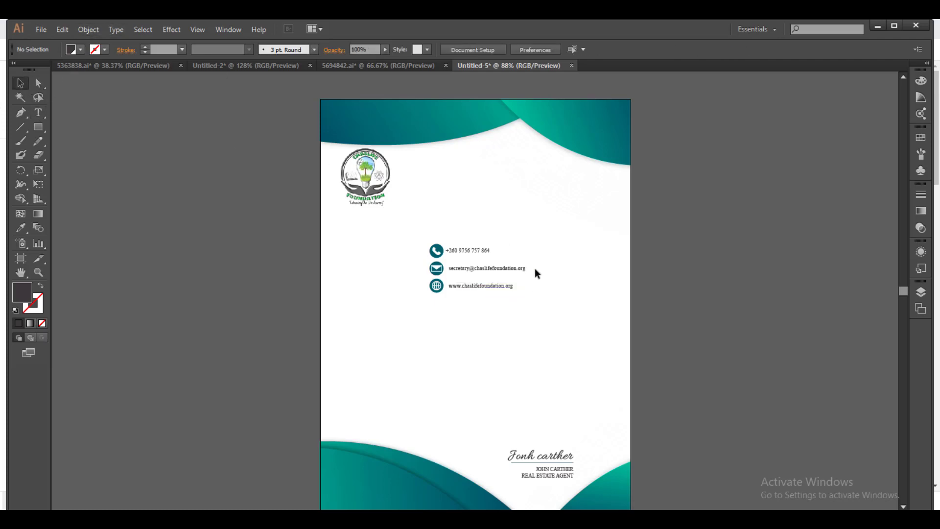
{"action": "left_click_drag", "start_coordinate": [415, 225], "coordinate": [488, 292]}
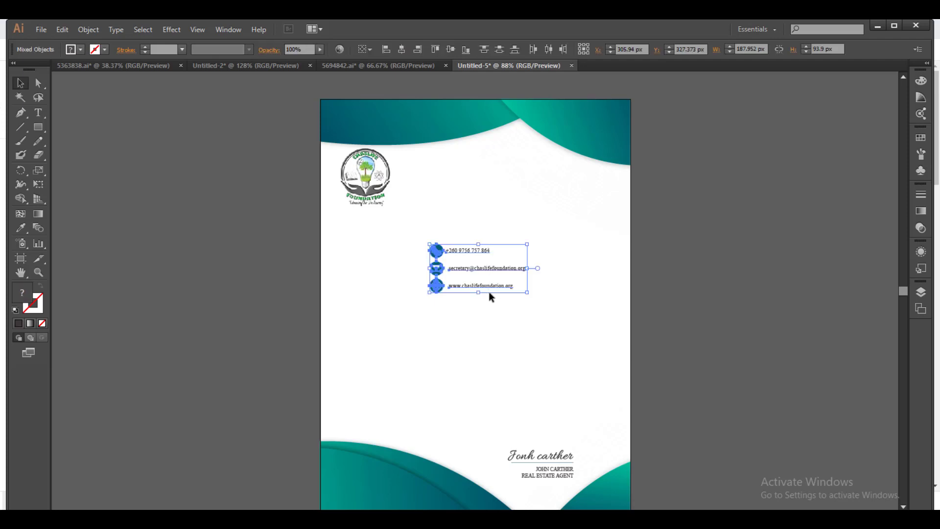
{"action": "key", "text": "ctrl+g"}
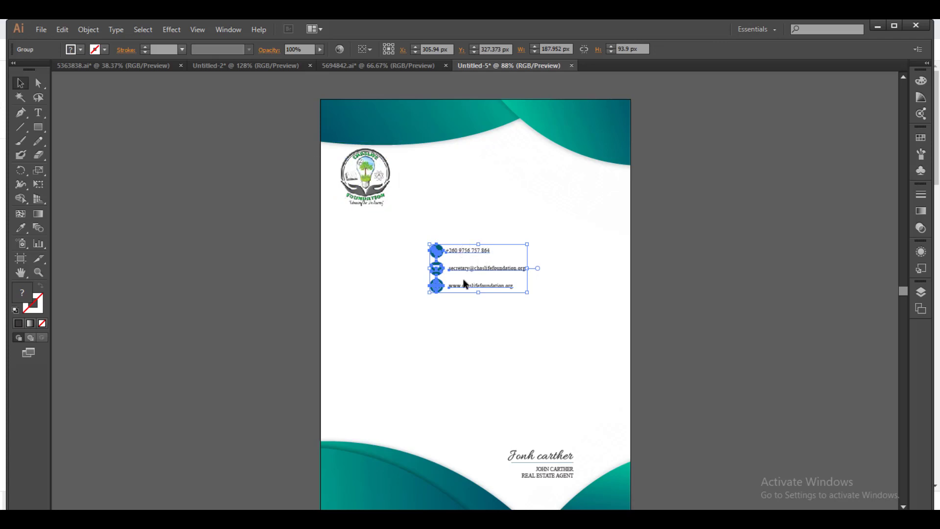
{"action": "left_click", "coordinate": [38, 83]}
{"action": "left_click", "coordinate": [21, 82]}
Return the grouped contact block to the letterhead's upper-right corner.
{"action": "left_click", "coordinate": [482, 276]}
{"action": "left_click", "coordinate": [455, 255]}
{"action": "right_click", "coordinate": [451, 283]}
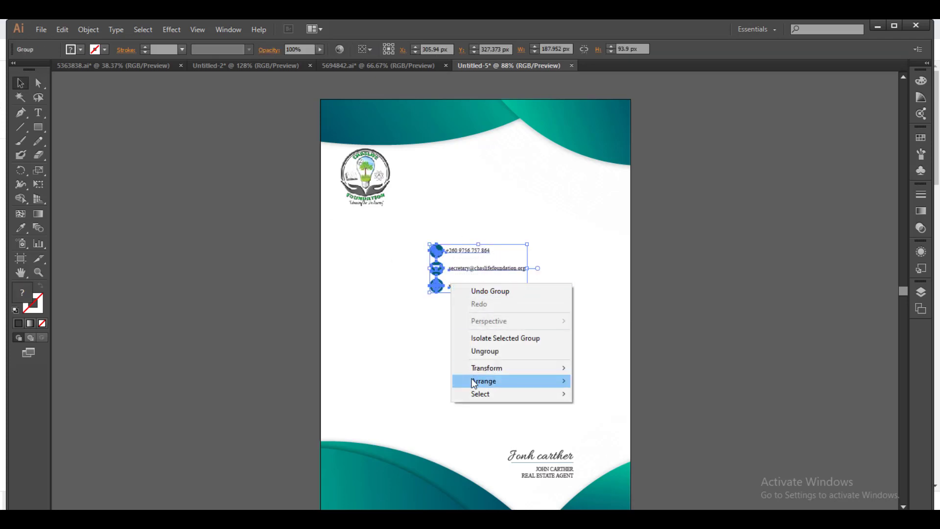
{"action": "left_click", "coordinate": [432, 313]}
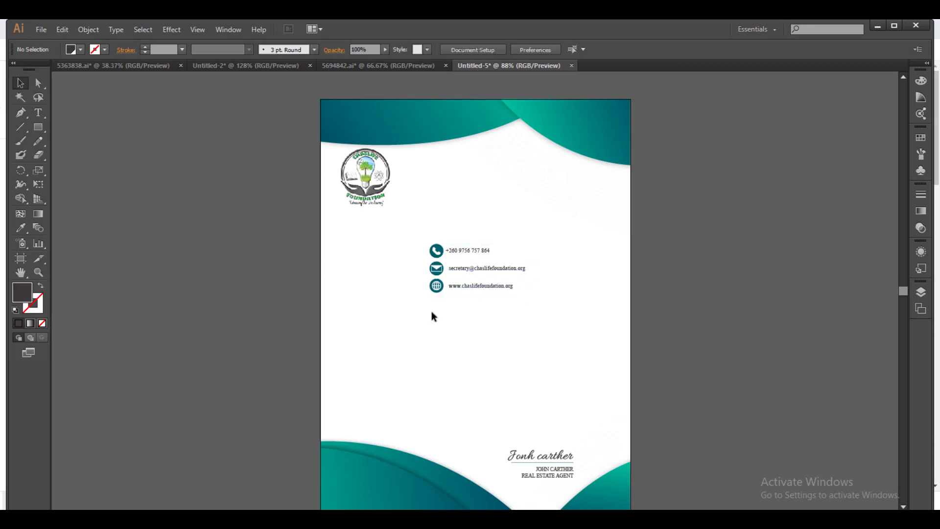
{"action": "double_click", "coordinate": [446, 251]}
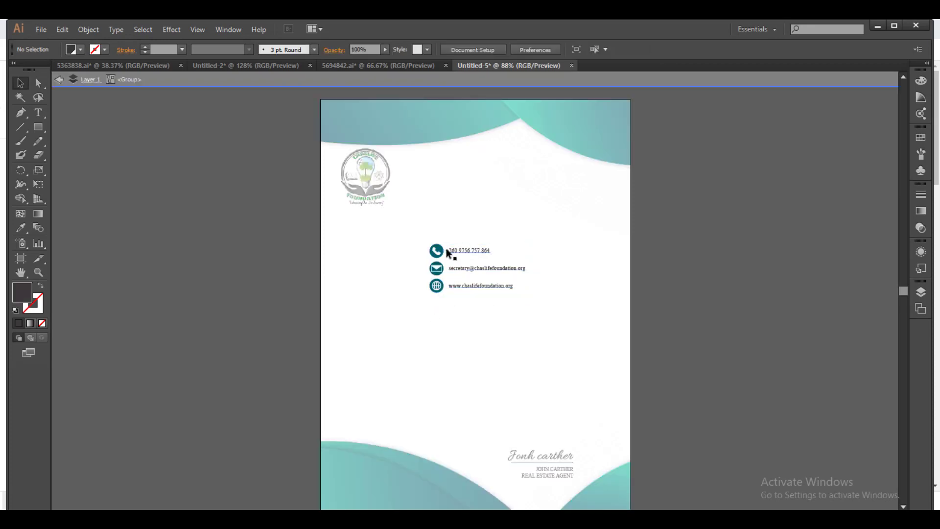
{"action": "left_click", "coordinate": [446, 250]}
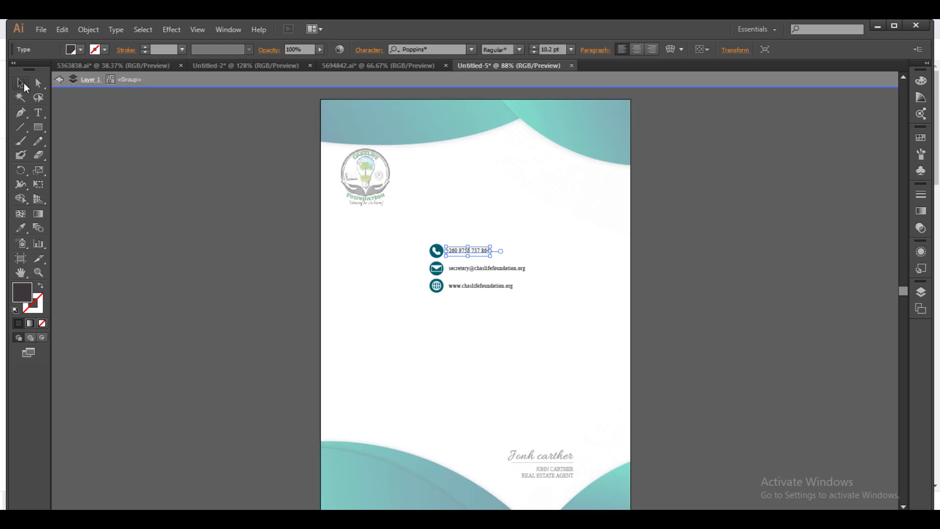
{"action": "left_click", "coordinate": [177, 193]}
{"action": "left_click", "coordinate": [493, 285]}
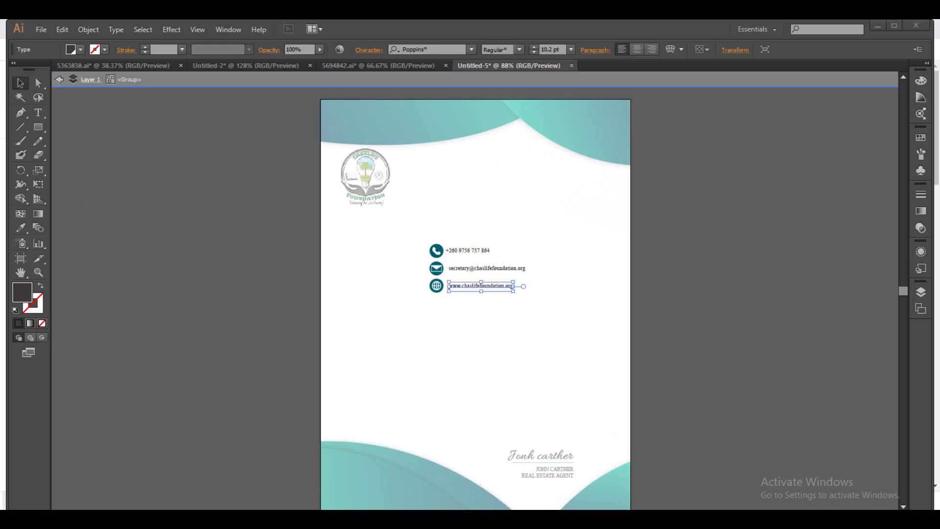
{"action": "key", "text": "ctrl+z"}
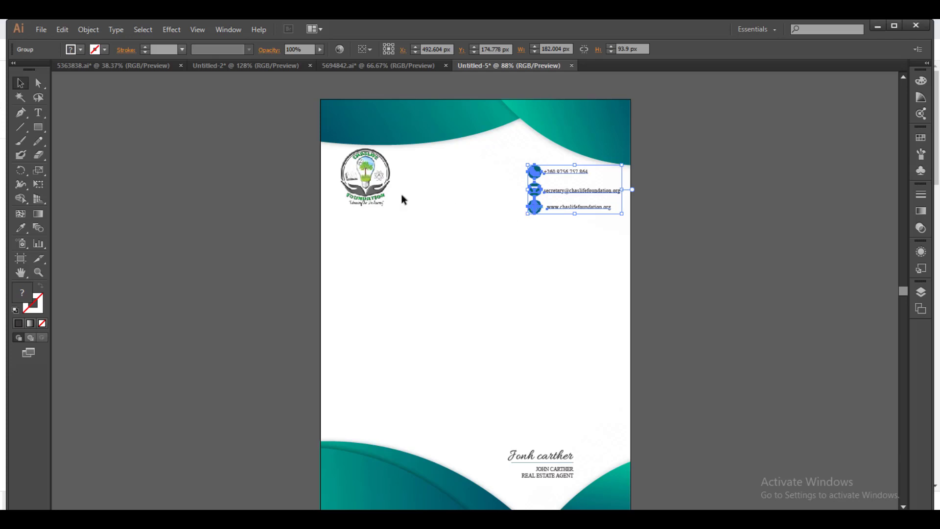
{"action": "left_click", "coordinate": [507, 268]}
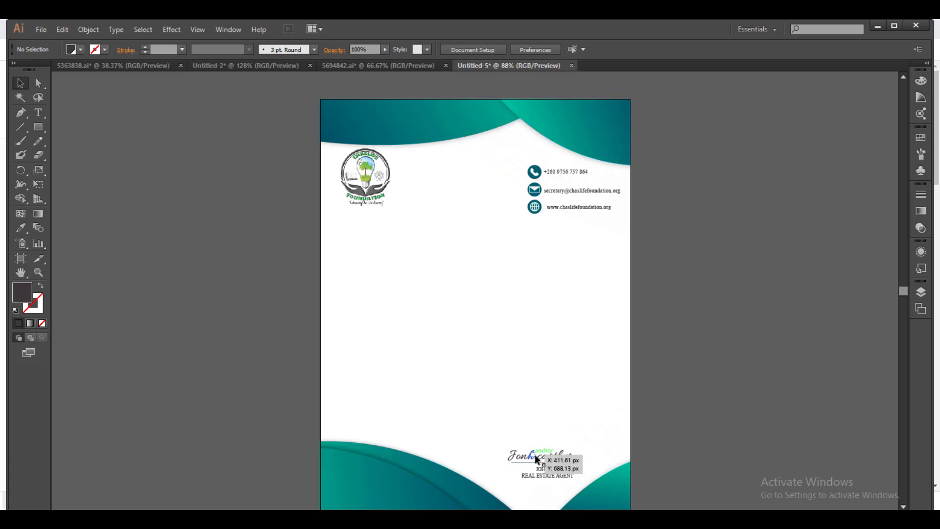
Delete the bottom signature and name block, then type CHASLIFE FOUNDATION mid-page.
{"action": "left_click", "coordinate": [554, 464]}
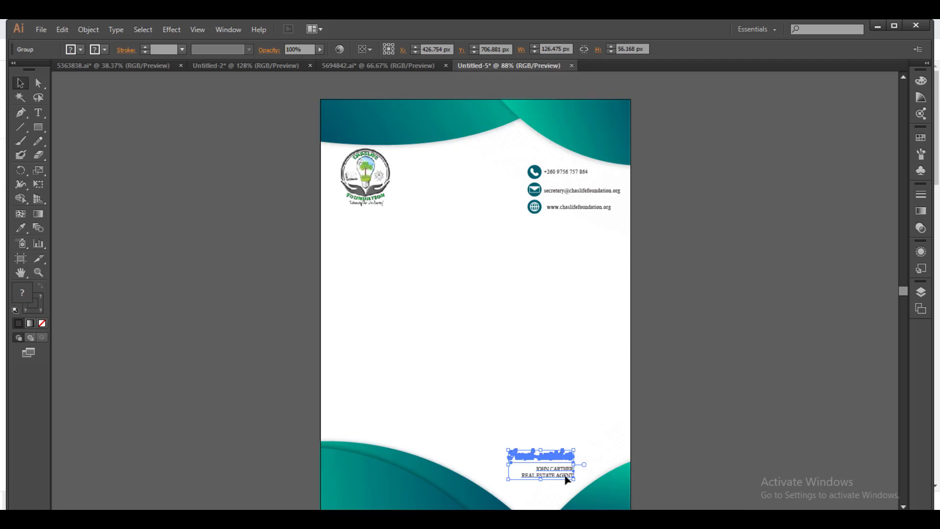
{"action": "key", "text": "Delete"}
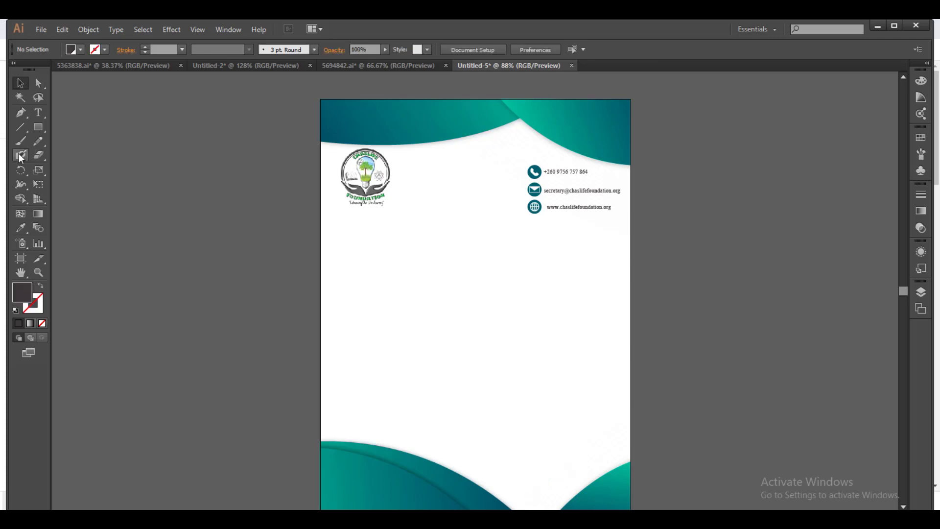
{"action": "left_click", "coordinate": [38, 112]}
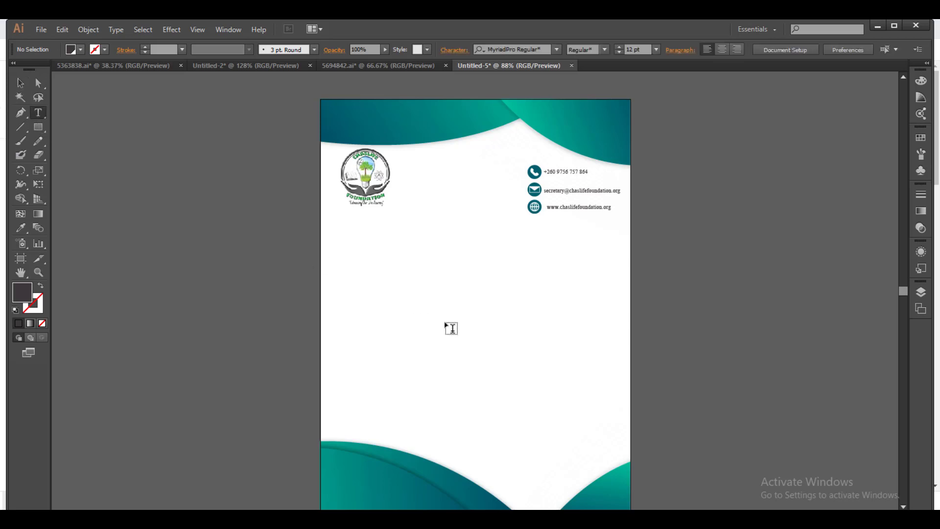
{"action": "left_click", "coordinate": [391, 376]}
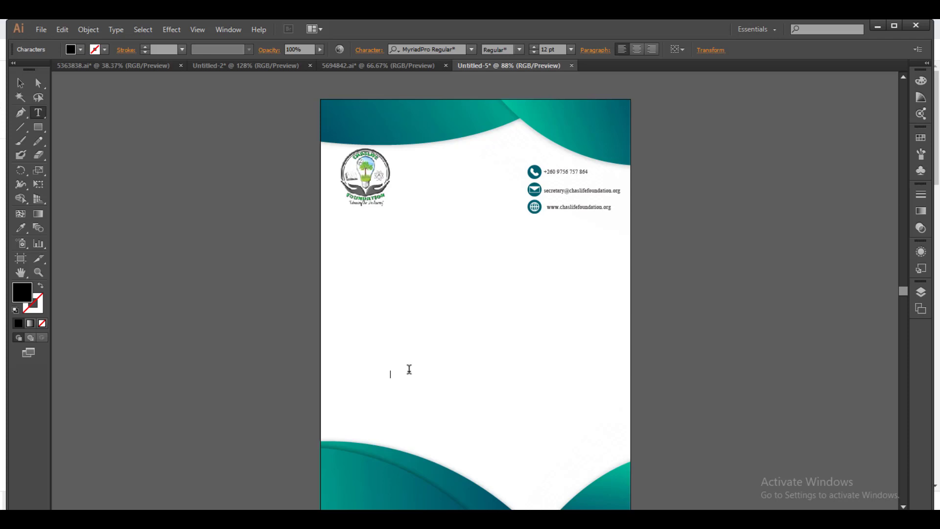
{"action": "type", "text": "CHASLIFEFOUNDATION"}
{"action": "key", "text": "Left"}
{"action": "key", "text": "Left"}
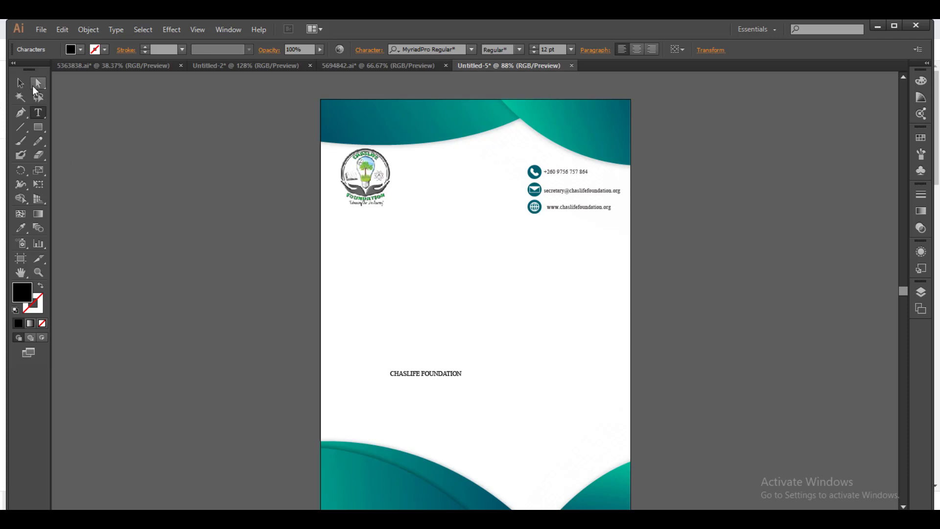
Move the CHASLIFE FOUNDATION text up into the header beside the logo.
{"action": "left_click", "coordinate": [20, 84]}
{"action": "left_click_drag", "start_coordinate": [437, 375], "coordinate": [463, 168]}
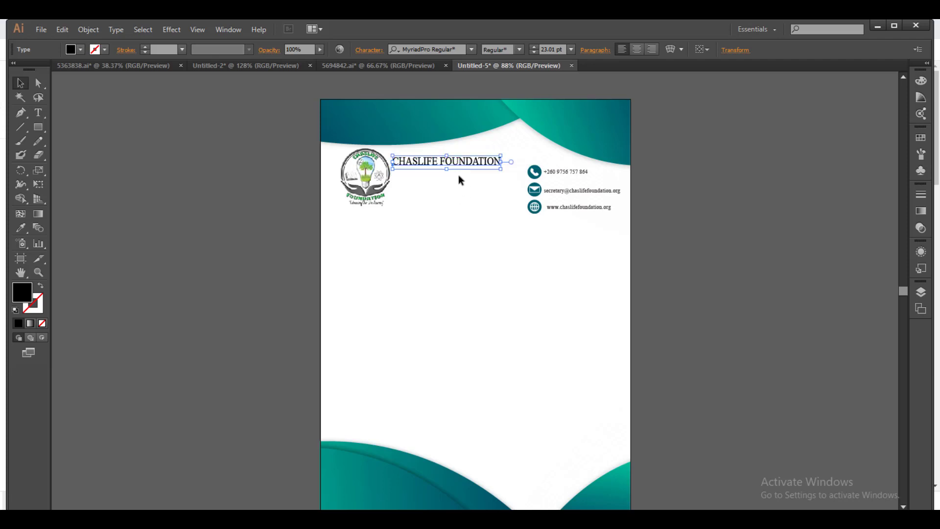
{"action": "double_click", "coordinate": [559, 192]}
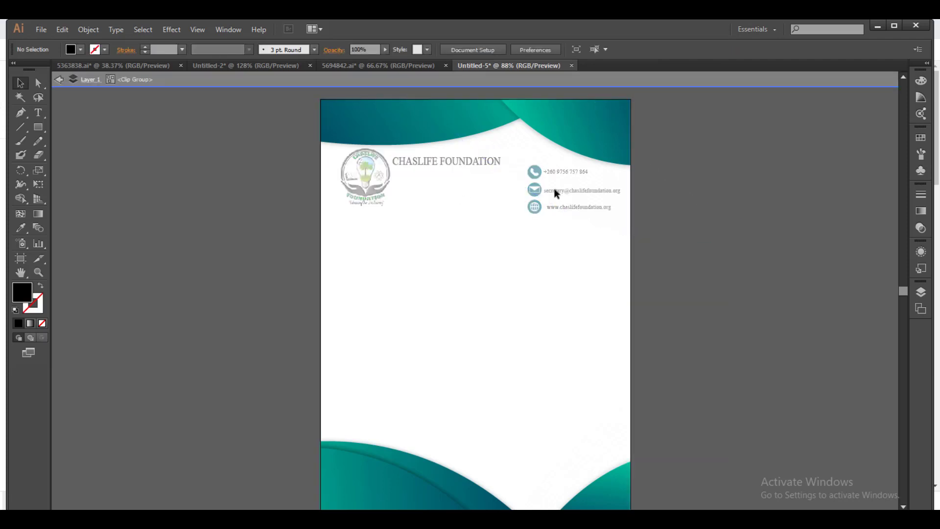
{"action": "double_click", "coordinate": [553, 189]}
{"action": "left_click", "coordinate": [535, 196]}
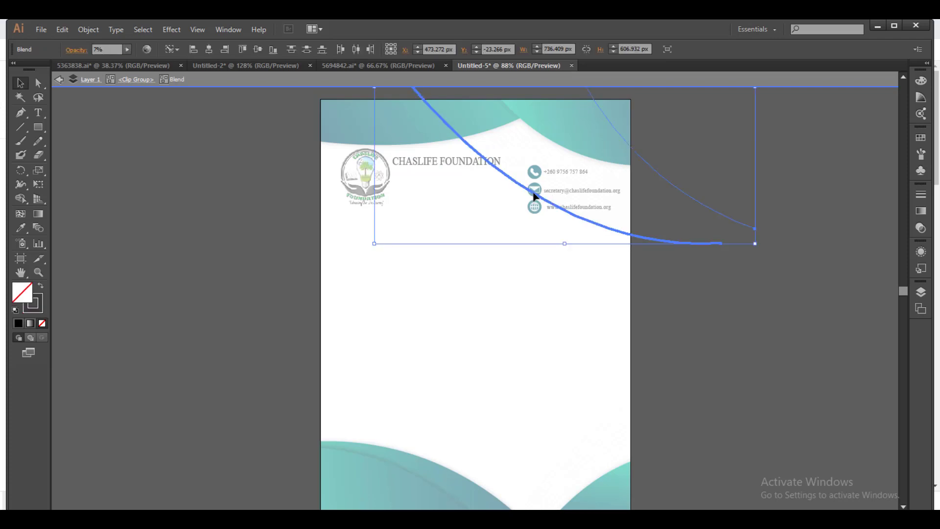
{"action": "double_click", "coordinate": [559, 254]}
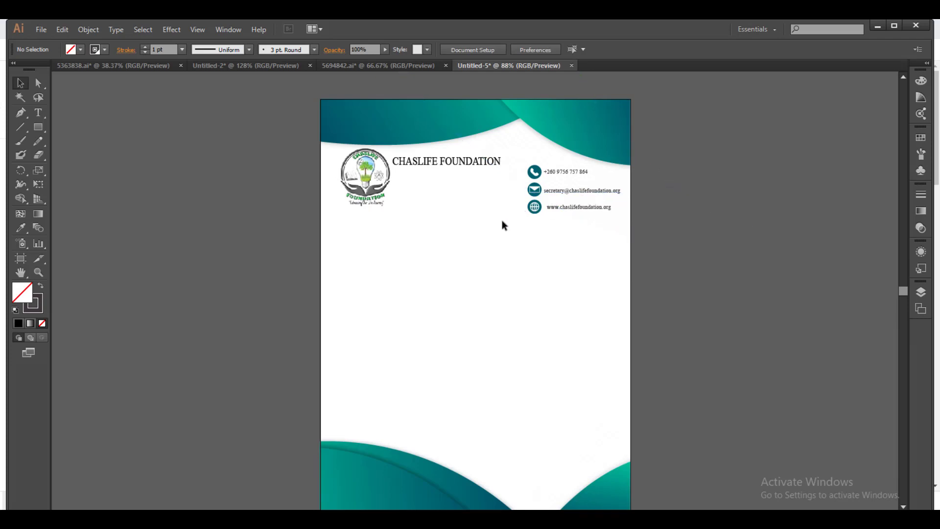
{"action": "left_click", "coordinate": [450, 163]}
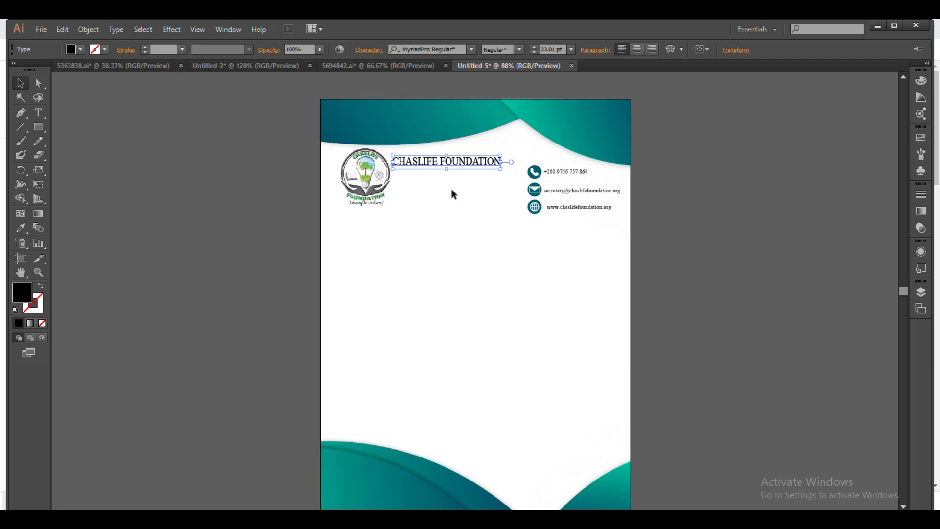
{"action": "left_click", "coordinate": [451, 189]}
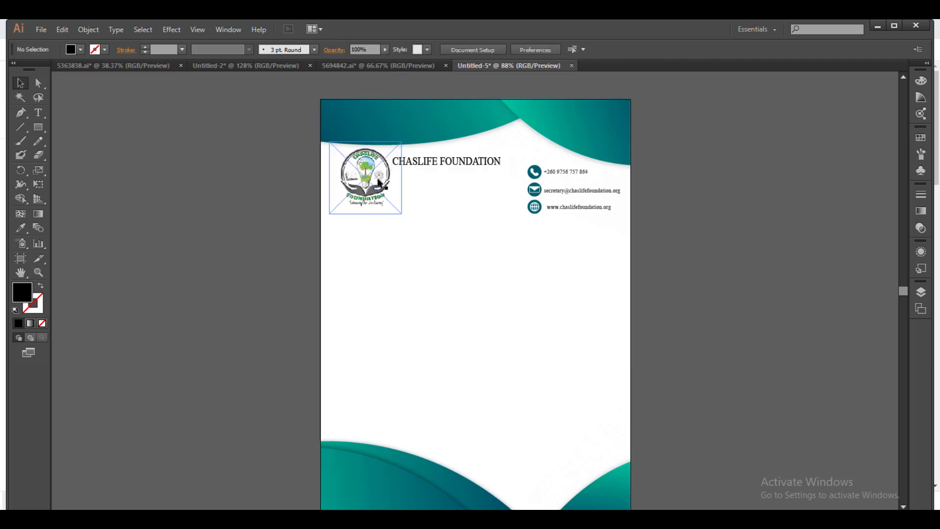
Draw a thin black bar and position it directly under the heading.
{"action": "left_click", "coordinate": [38, 128]}
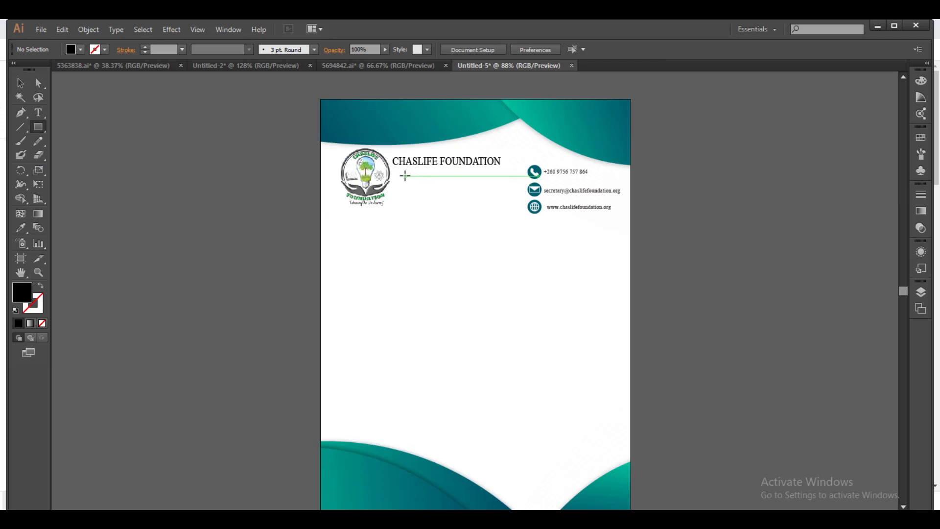
{"action": "left_click_drag", "start_coordinate": [405, 177], "coordinate": [509, 176]}
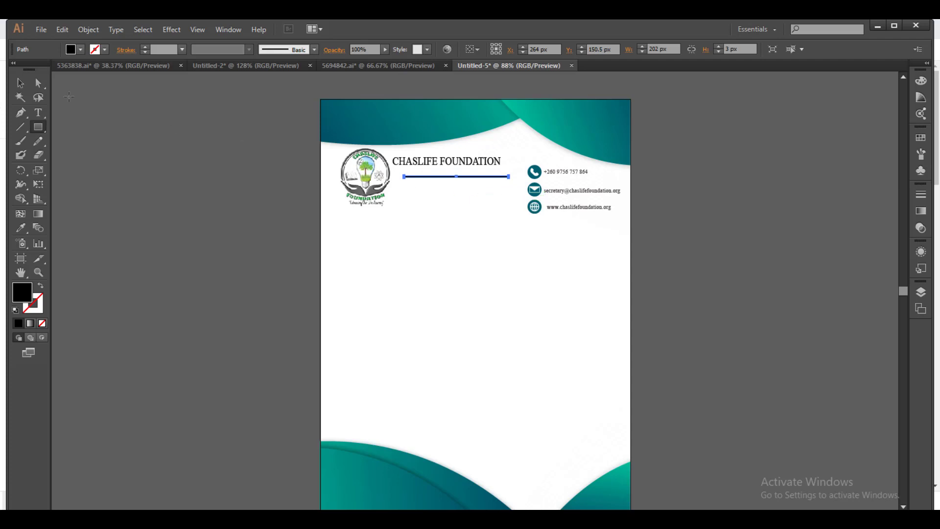
{"action": "left_click", "coordinate": [20, 83]}
{"action": "left_click_drag", "start_coordinate": [480, 179], "coordinate": [461, 168]}
{"action": "left_click", "coordinate": [434, 224]}
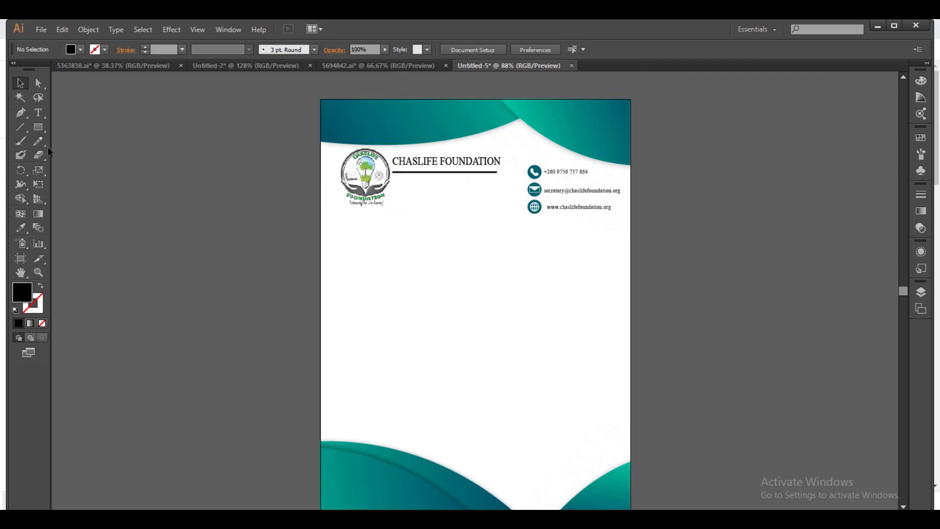
{"action": "left_click", "coordinate": [38, 113]}
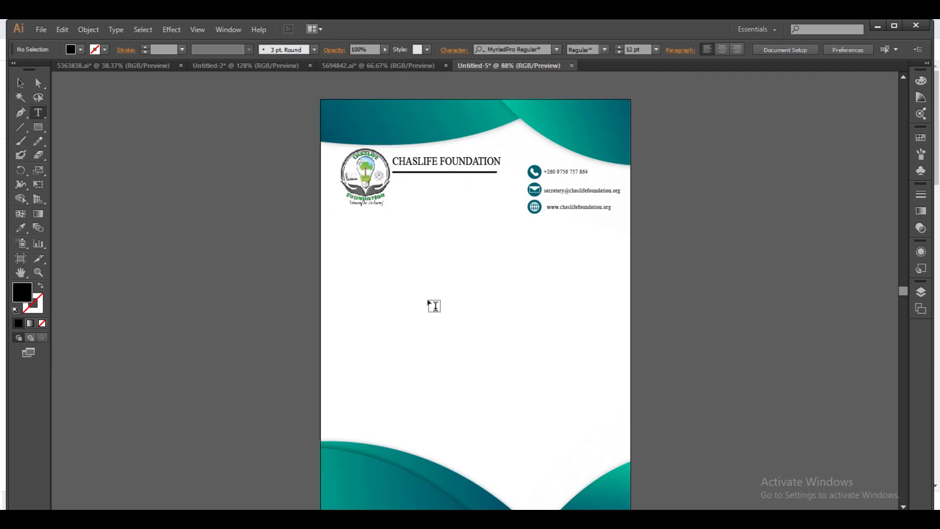
Type the tagline "ENHANCING OUR LIFE JOURNEY" in quotes on the page.
{"action": "left_click", "coordinate": [415, 325]}
{"action": "type", "text": "EHNa"}
{"action": "key", "text": "BackSpace"}
{"action": "key", "text": "BackSpace"}
{"action": "key", "text": "BackSpace"}
{"action": "key", "text": "BackSpace"}
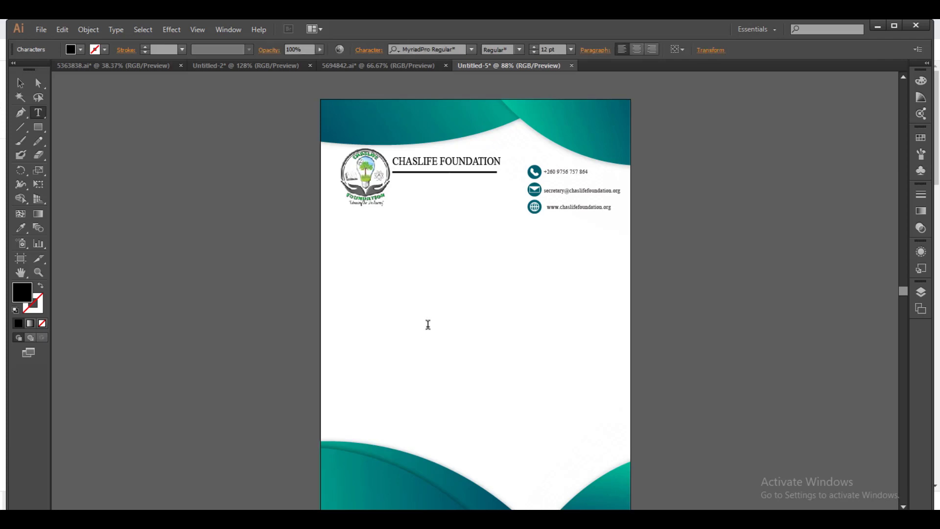
{"action": "type", "text": "ENHaNCING OUR LIFE JOUNRNEY”"}
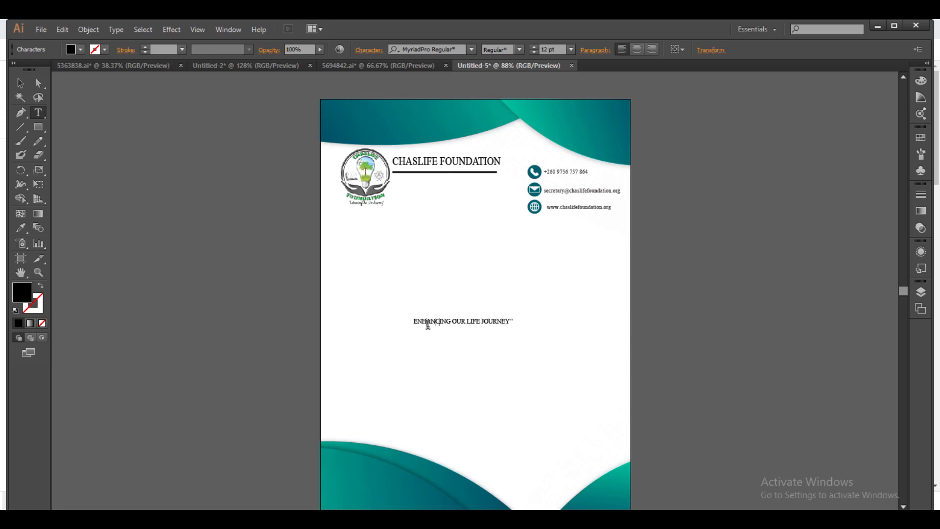
{"action": "key", "text": "Home"}
{"action": "type", "text": "“"}
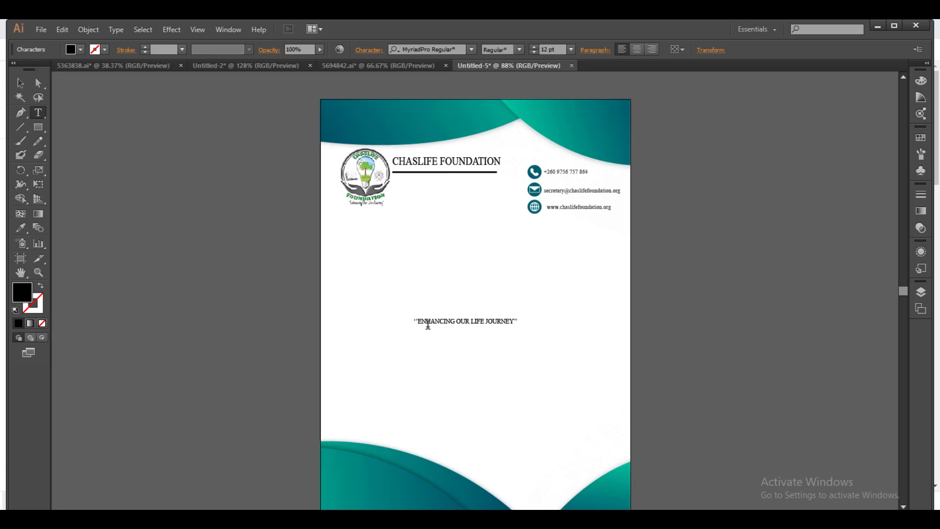
Move the tagline up to sit just below the rule under the heading.
{"action": "left_click", "coordinate": [20, 83]}
{"action": "left_click_drag", "start_coordinate": [486, 326], "coordinate": [467, 189]}
{"action": "left_click_drag", "start_coordinate": [465, 189], "coordinate": [465, 190]}
{"action": "left_click", "coordinate": [462, 242]}
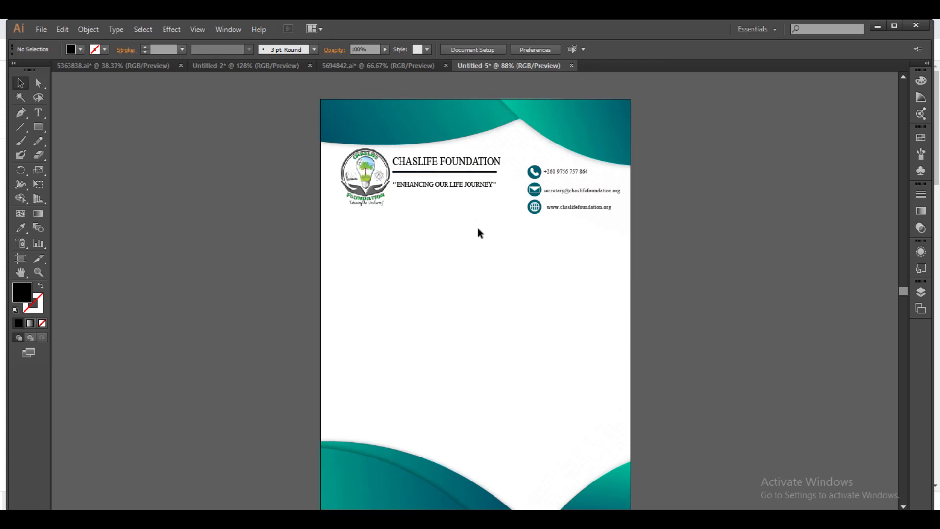
{"action": "left_click", "coordinate": [562, 211]}
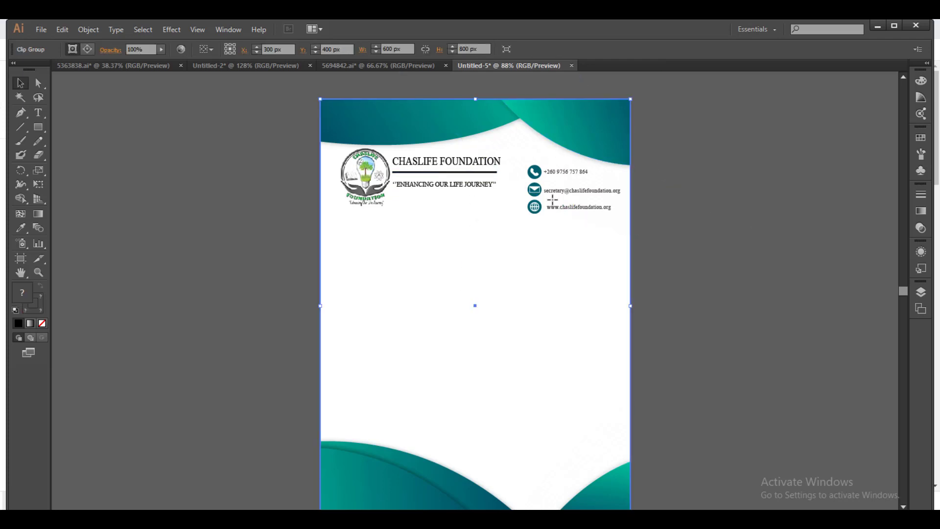
Move the contact block up and slightly left, level with the CHASLIFE FOUNDATION heading.
{"action": "key", "text": "ctrl+shift+a"}
{"action": "left_click_drag", "start_coordinate": [540, 206], "coordinate": [527, 157]}
{"action": "left_click", "coordinate": [537, 172]}
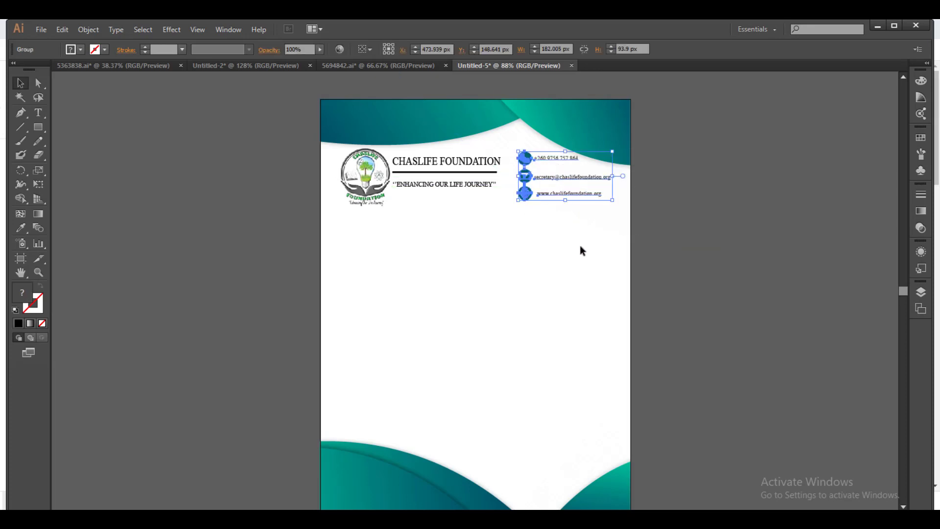
{"action": "left_click", "coordinate": [513, 288]}
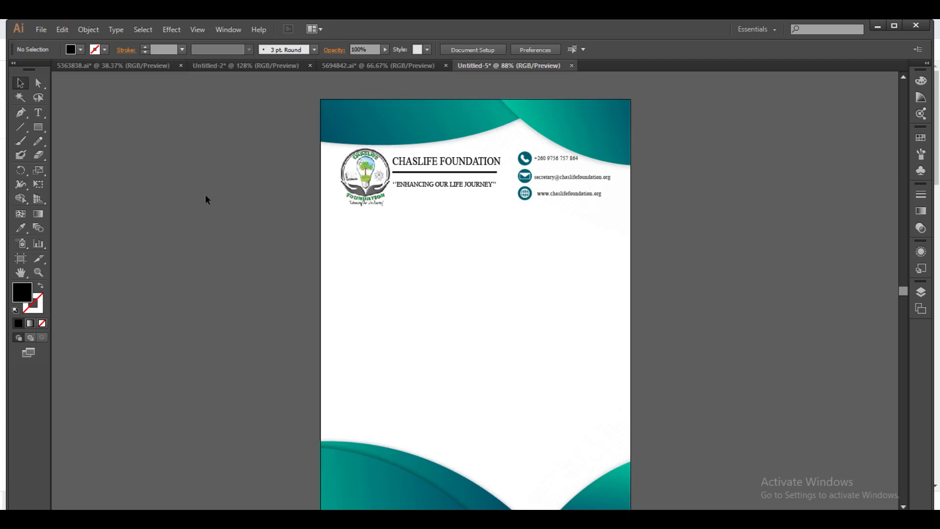
{"action": "left_click", "coordinate": [39, 112]}
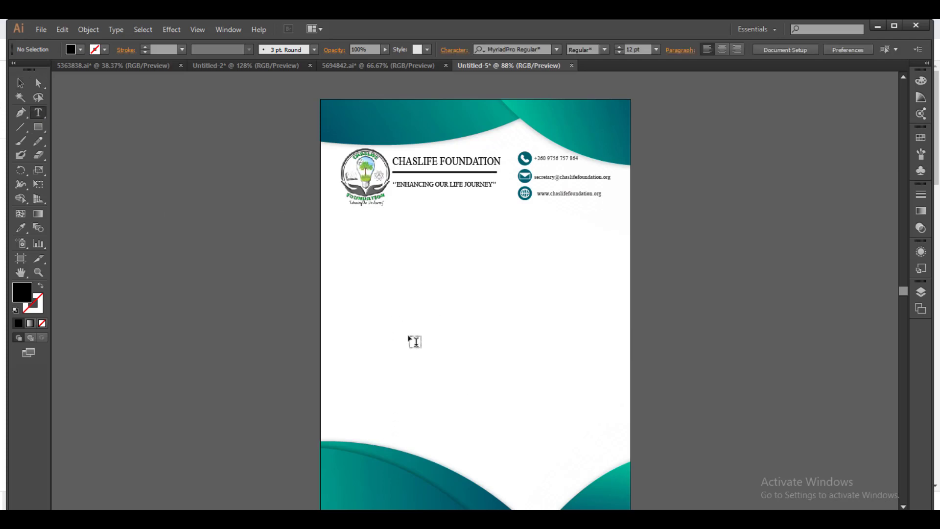
Type 'CREATING VARIOUS EMPOWERMENT OPTIONS' mid-page, broken over three lines.
{"action": "left_click", "coordinate": [415, 342]}
{"action": "type", "text": "CREATING"}
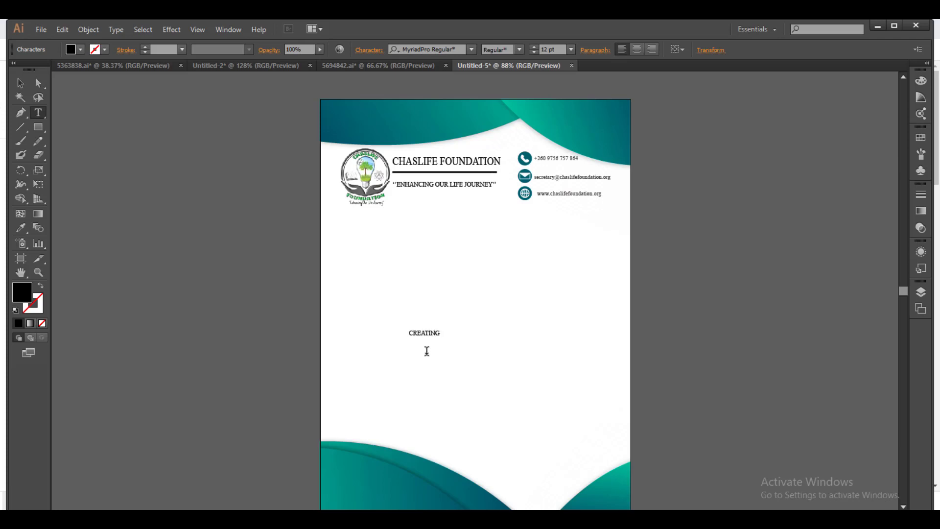
{"action": "type", "text": " VARIOUS EMPOWERMENT"}
{"action": "key", "text": "Return"}
{"action": "type", "text": "OPTIONS"}
{"action": "left_click", "coordinate": [468, 334]}
{"action": "key", "text": "Return"}
Set the slogan in Monotype Corsiva and enlarge it to about 38 pt.
{"action": "left_click", "coordinate": [20, 83]}
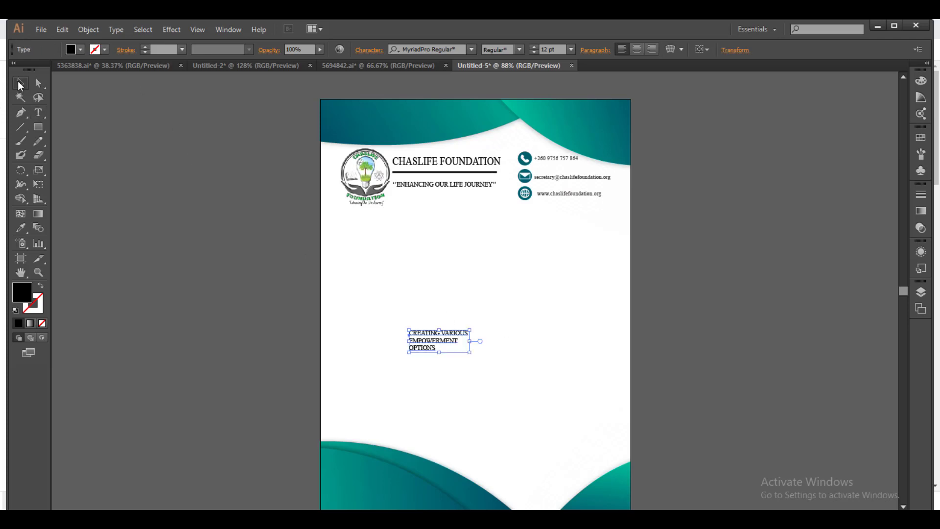
{"action": "left_click", "coordinate": [471, 49]}
{"action": "scroll", "coordinate": [588, 279], "scroll_direction": "down", "scroll_amount": 2}
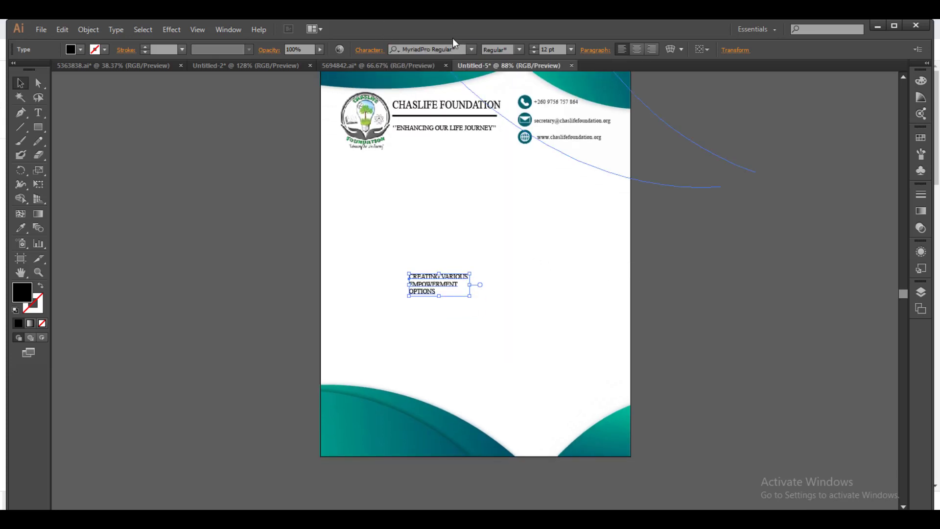
{"action": "left_click", "coordinate": [467, 49]}
{"action": "key", "text": "BackSpace"}
{"action": "scroll", "coordinate": [568, 301], "scroll_direction": "down", "scroll_amount": 10}
{"action": "scroll", "coordinate": [546, 264], "scroll_direction": "down", "scroll_amount": 8}
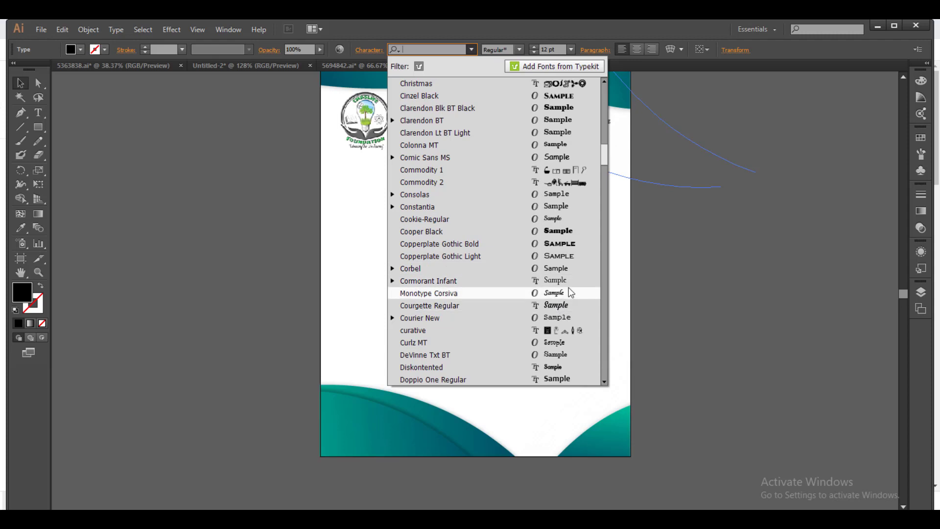
{"action": "left_click", "coordinate": [565, 294]}
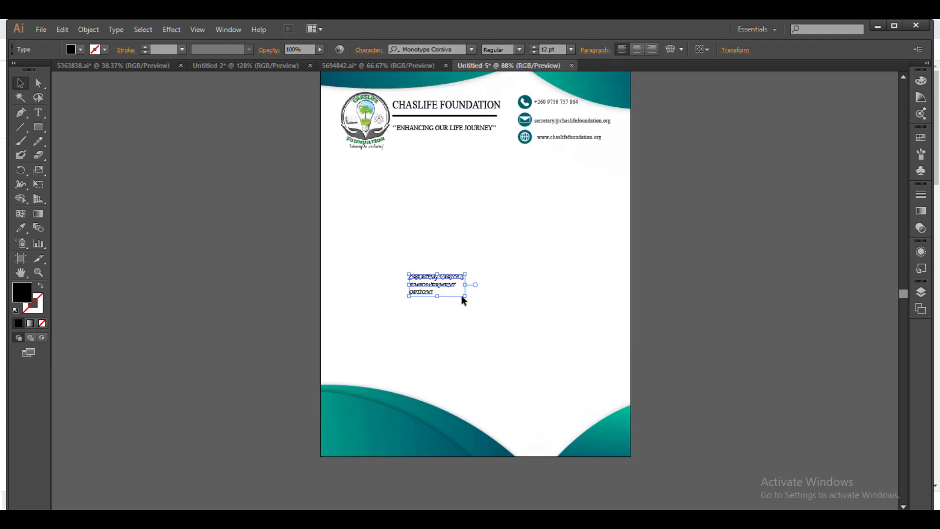
{"action": "left_click_drag", "start_coordinate": [464, 296], "coordinate": [555, 344]}
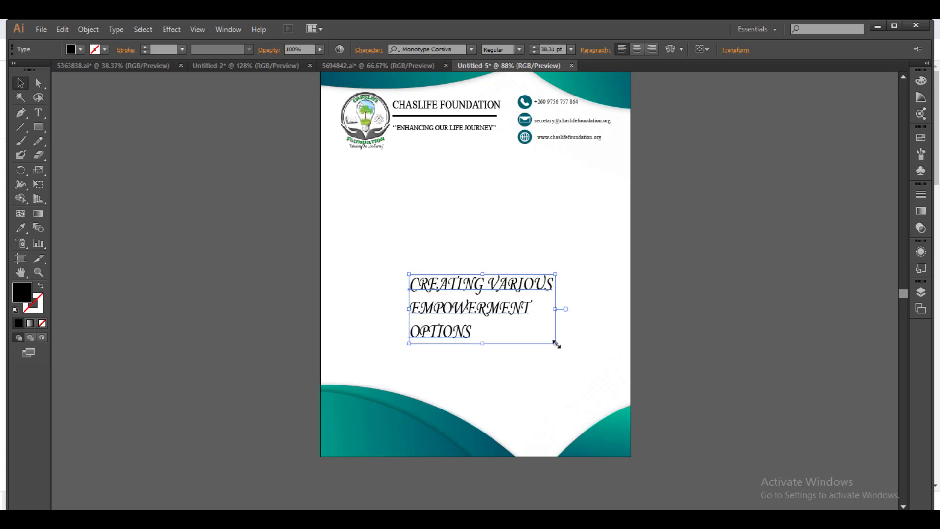
Move the slogan onto the bottom-left wave and shrink it to about 24 pt.
{"action": "left_click_drag", "start_coordinate": [483, 306], "coordinate": [406, 413]}
{"action": "left_click_drag", "start_coordinate": [481, 456], "coordinate": [445, 435]}
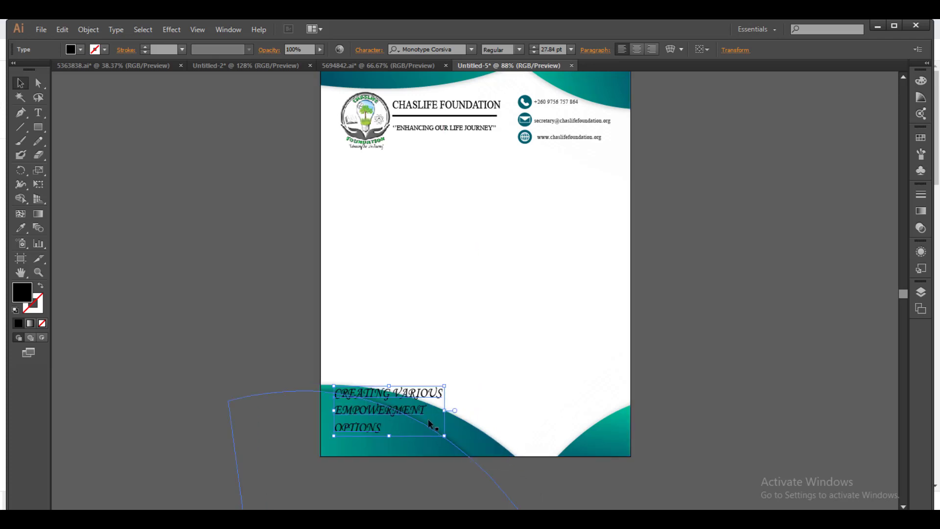
{"action": "left_click_drag", "start_coordinate": [402, 399], "coordinate": [389, 414]}
{"action": "left_click_drag", "start_coordinate": [431, 450], "coordinate": [417, 443]}
{"action": "left_click_drag", "start_coordinate": [369, 420], "coordinate": [379, 420]}
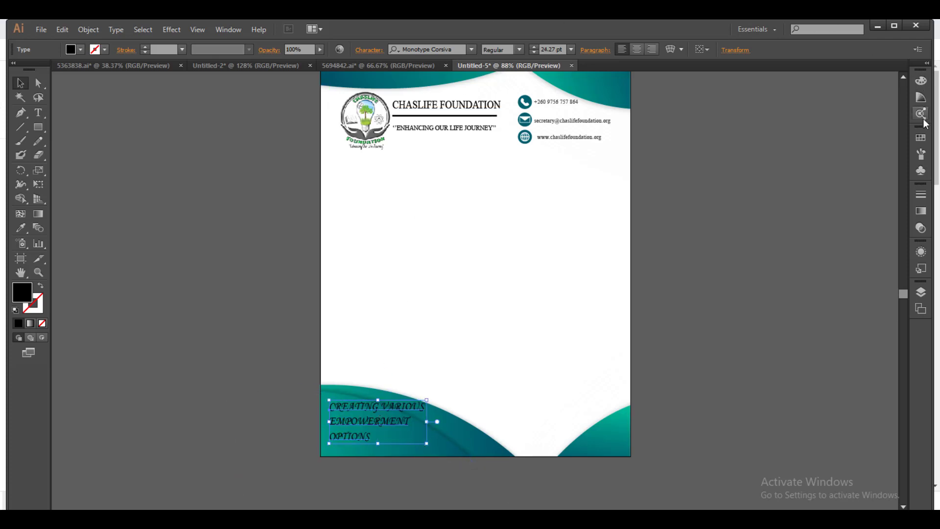
Make the slogan white in Courgette Regular, fine-tune its size and position, then deselect.
{"action": "left_click", "coordinate": [921, 138]}
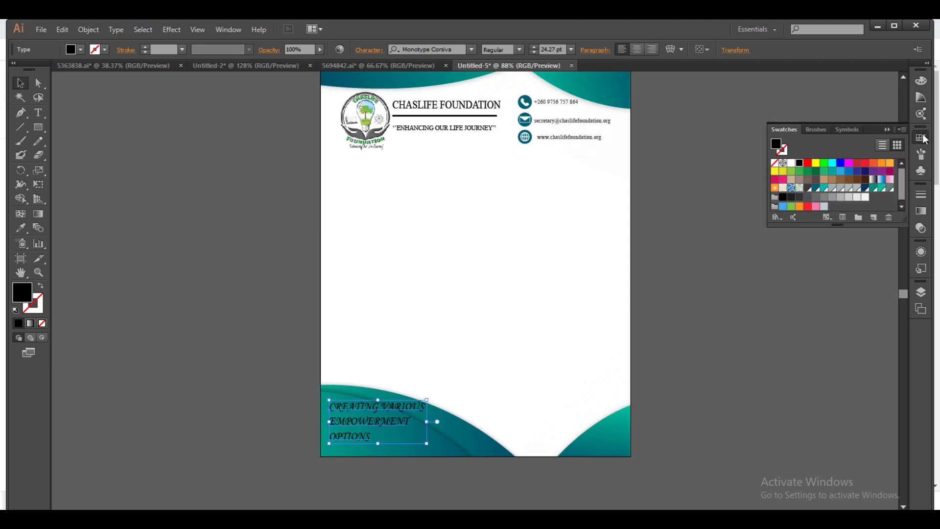
{"action": "left_click", "coordinate": [792, 162]}
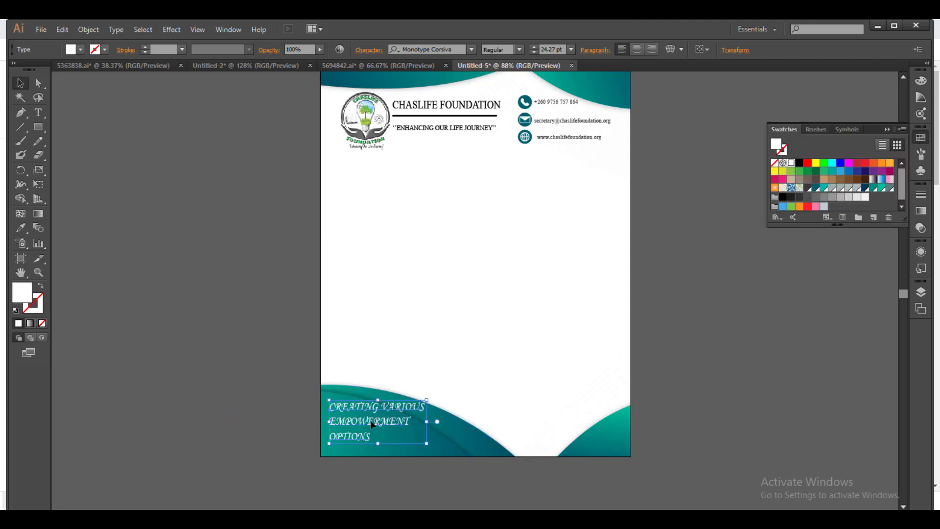
{"action": "left_click", "coordinate": [472, 49]}
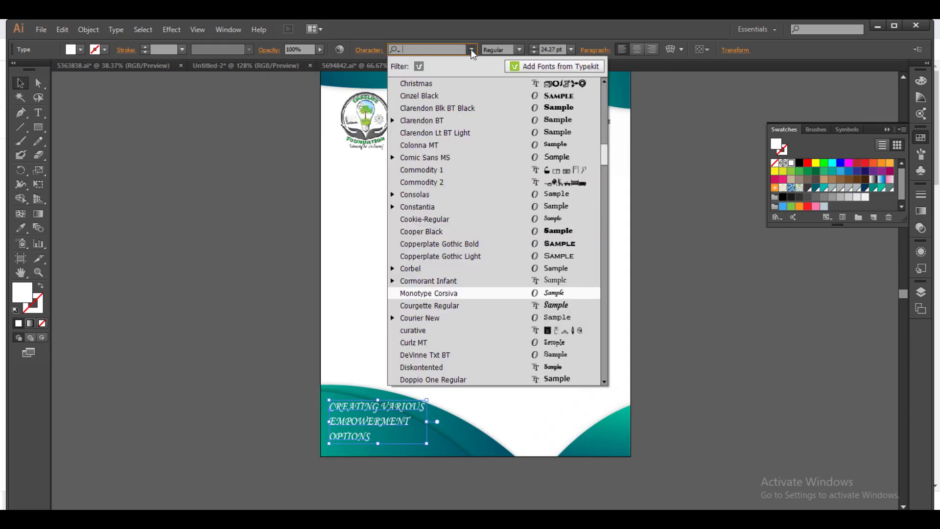
{"action": "left_click", "coordinate": [560, 256]}
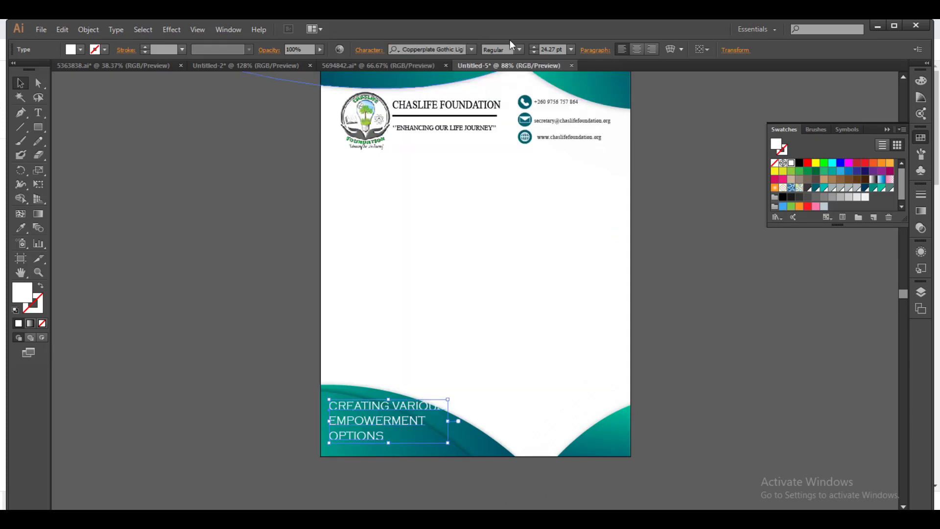
{"action": "left_click", "coordinate": [475, 50]}
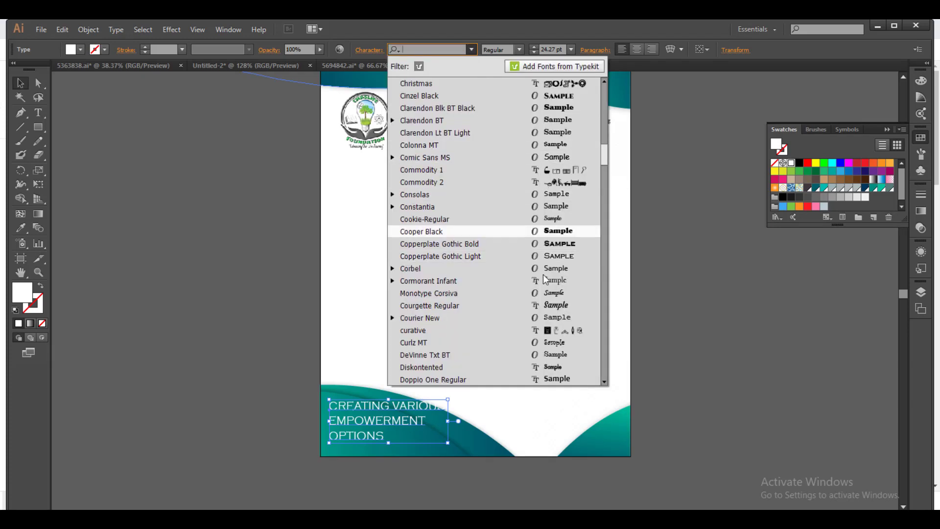
{"action": "left_click", "coordinate": [553, 305]}
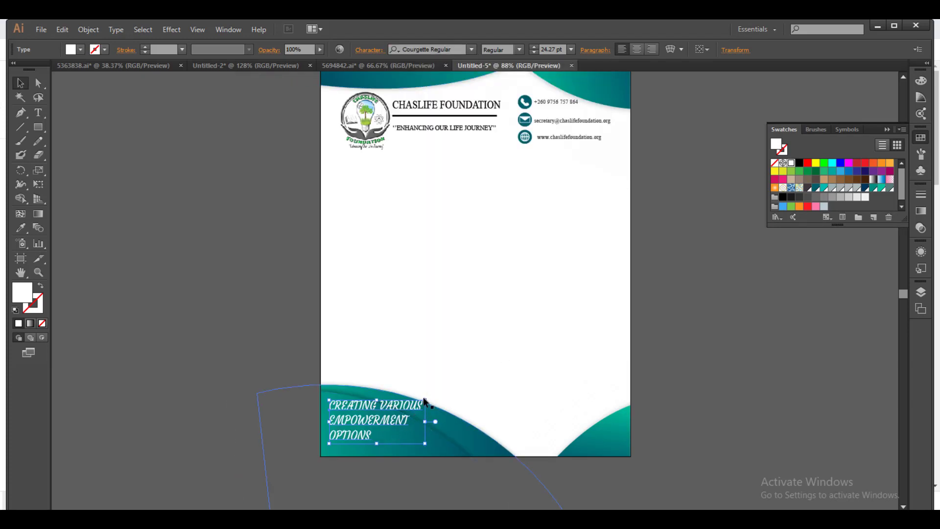
{"action": "left_click_drag", "start_coordinate": [424, 398], "coordinate": [418, 400]}
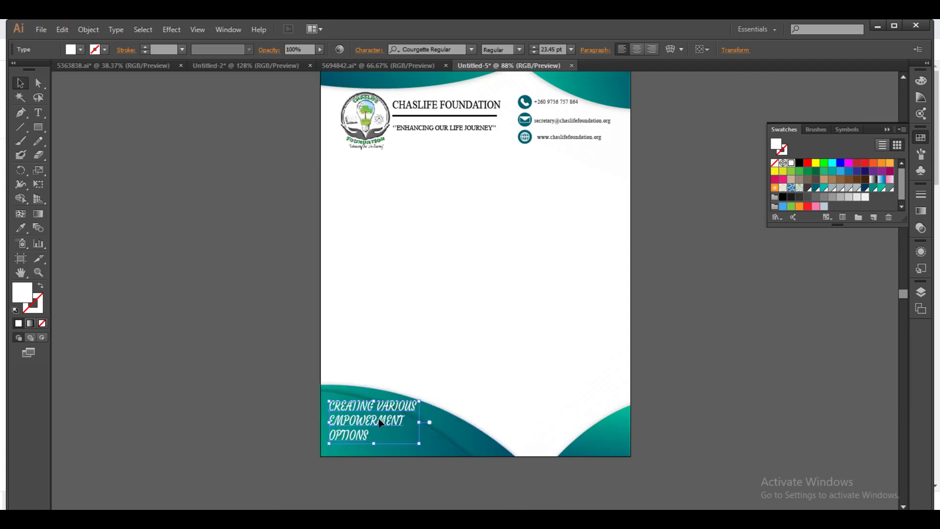
{"action": "left_click_drag", "start_coordinate": [376, 421], "coordinate": [403, 413]}
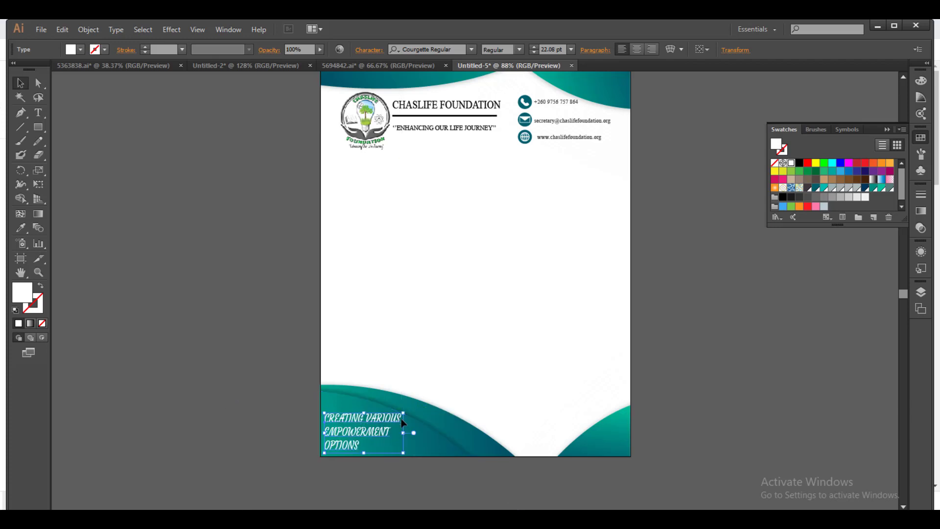
{"action": "left_click", "coordinate": [684, 310]}
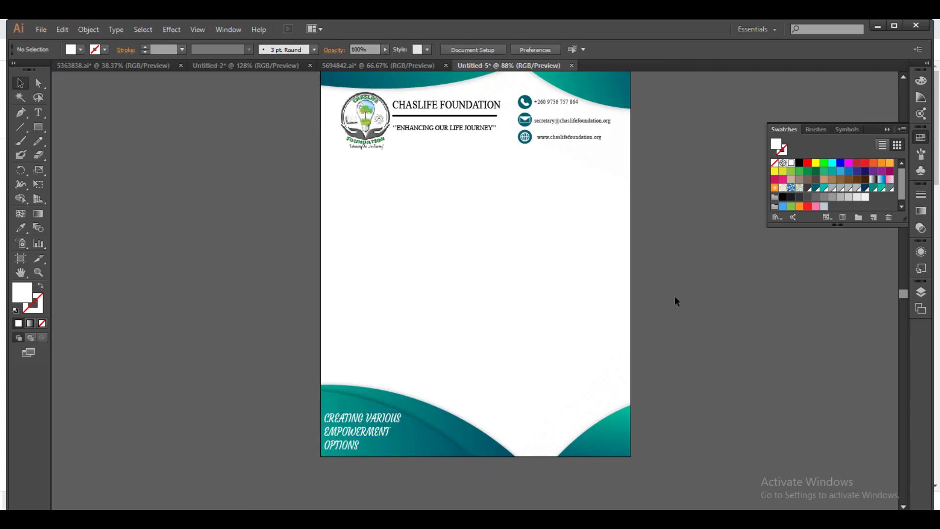
Start importing an external image, then cancel without placing anything.
{"action": "left_click", "coordinate": [41, 30]}
{"action": "left_click", "coordinate": [76, 221]}
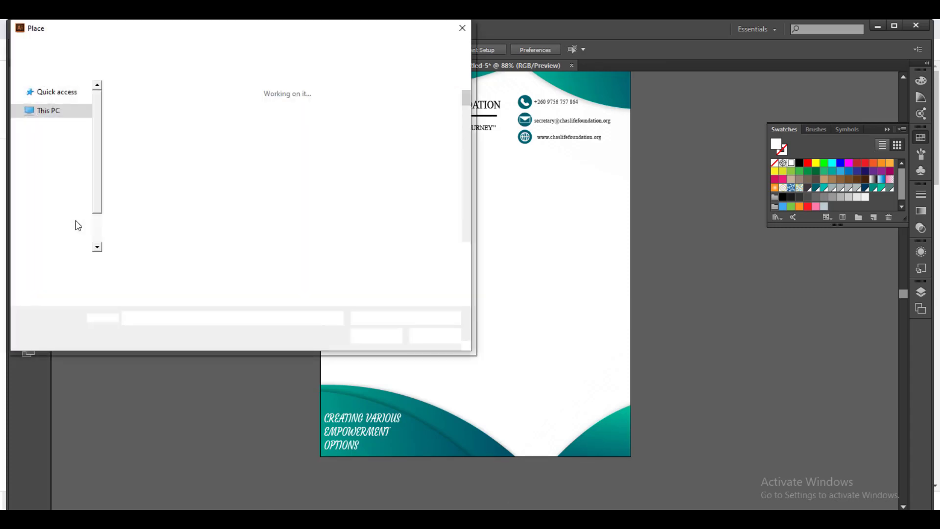
{"action": "left_click", "coordinate": [461, 28]}
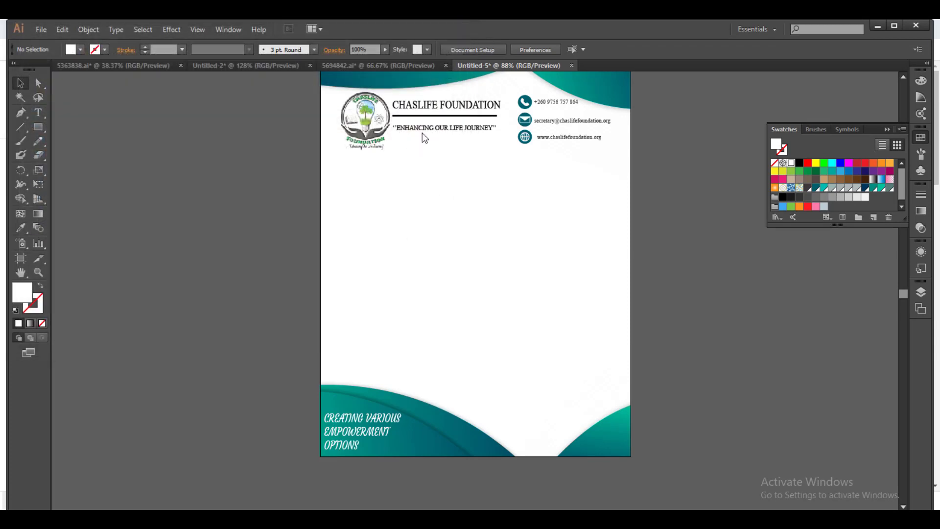
Duplicate the logo, shrink the copy to about 103 × 87 px on the bottom-right wave.
{"action": "left_click", "coordinate": [378, 128]}
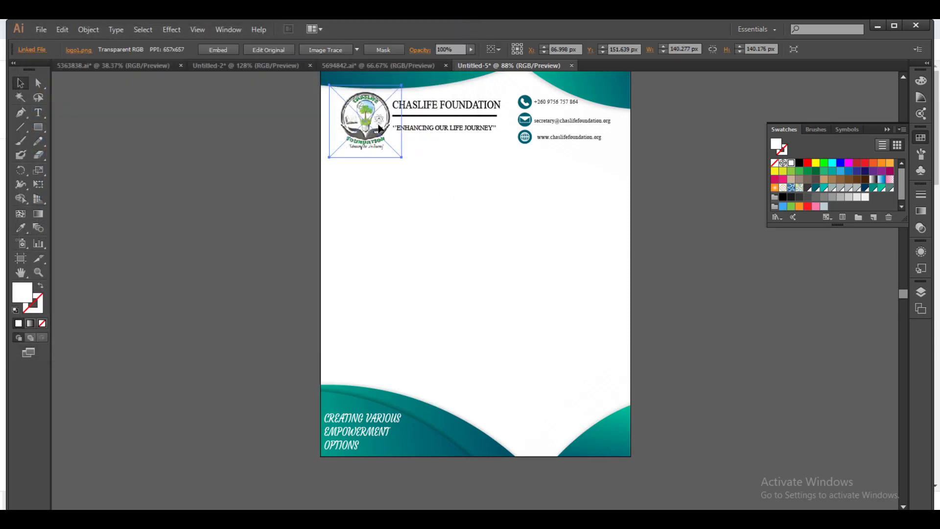
{"action": "key", "text": "ctrl+c"}
{"action": "key", "text": "ctrl+v"}
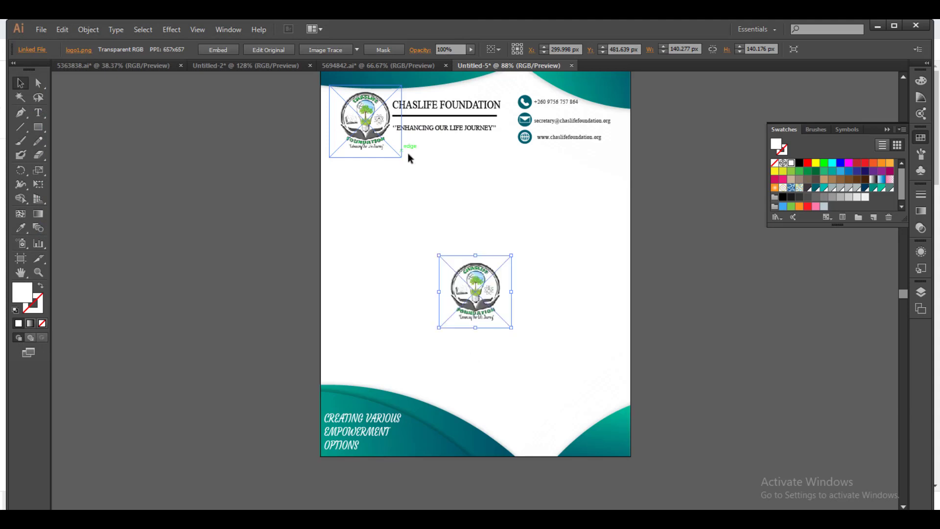
{"action": "left_click_drag", "start_coordinate": [511, 327], "coordinate": [610, 438]}
{"action": "left_click", "coordinate": [670, 385]}
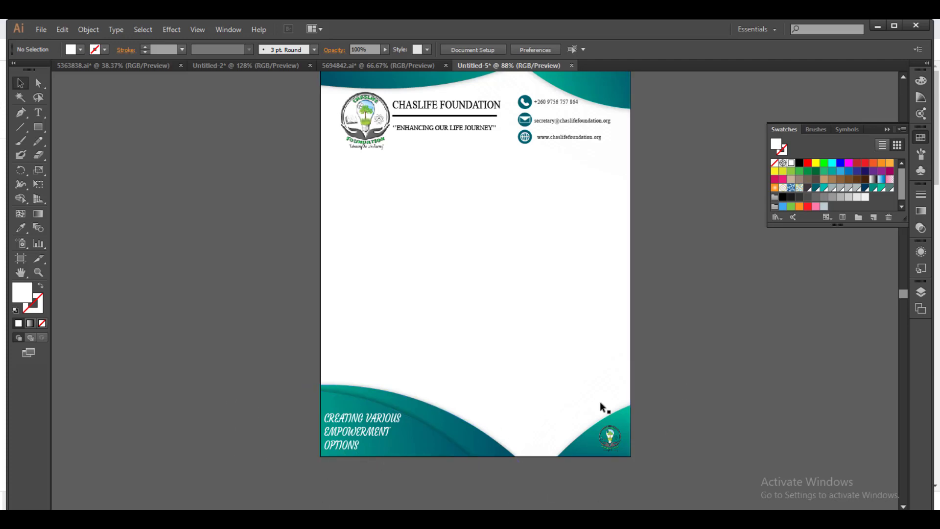
{"action": "scroll", "coordinate": [695, 316], "scroll_direction": "up", "scroll_amount": 2}
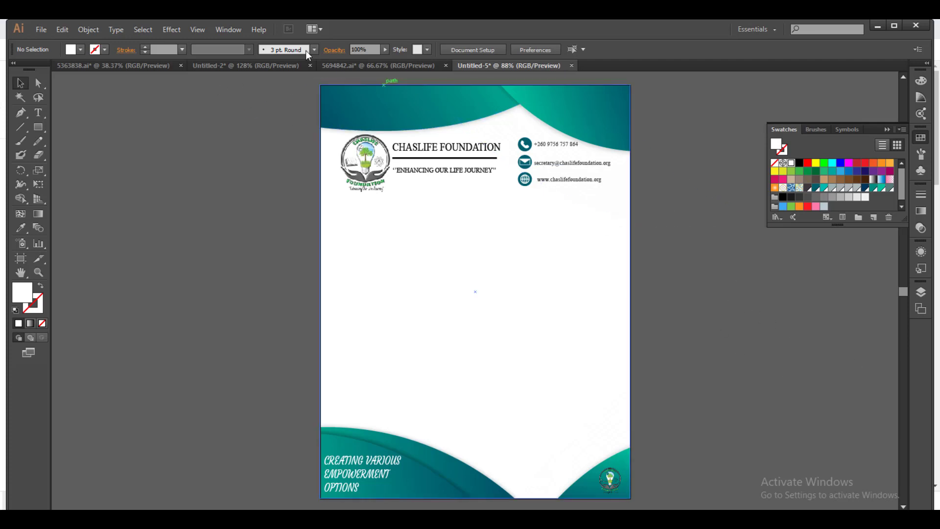
{"action": "left_click", "coordinate": [41, 31]}
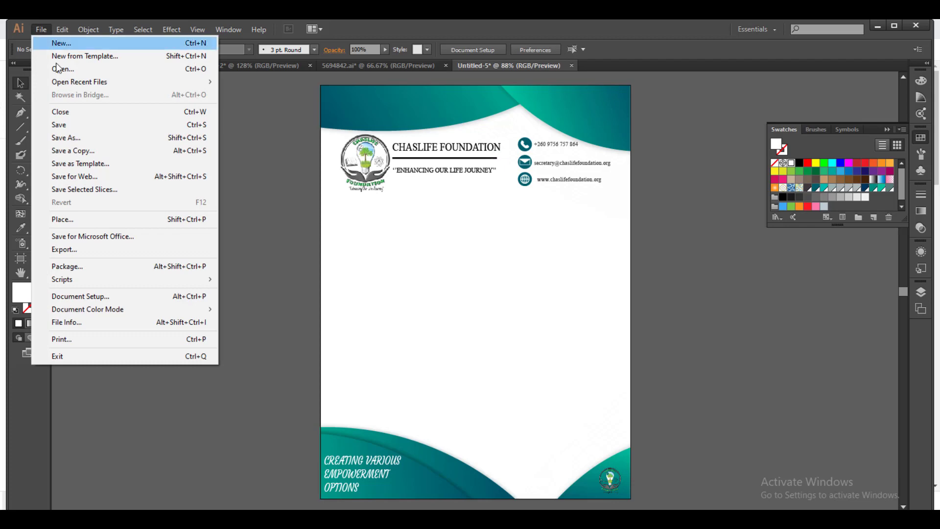
Choose Save for Web with PNG-24 format and transparency.
{"action": "left_click", "coordinate": [71, 176]}
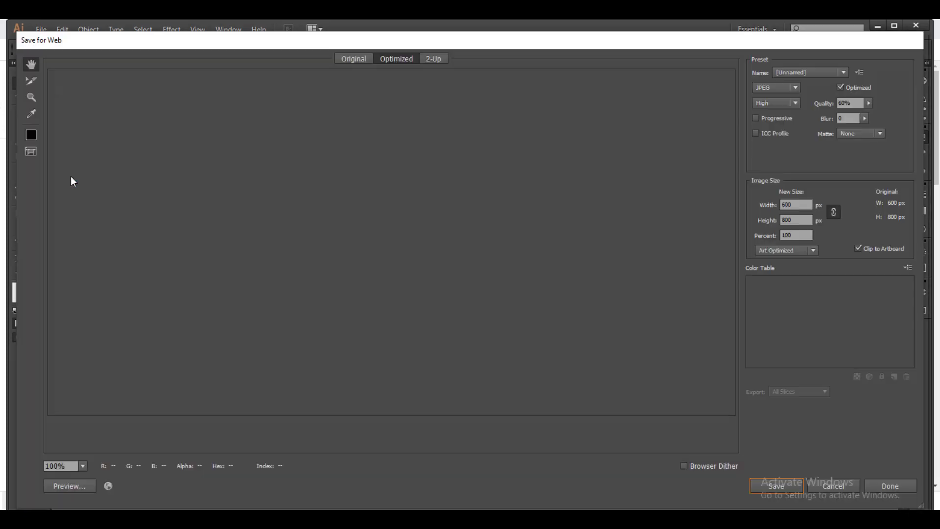
{"action": "left_click", "coordinate": [796, 87]}
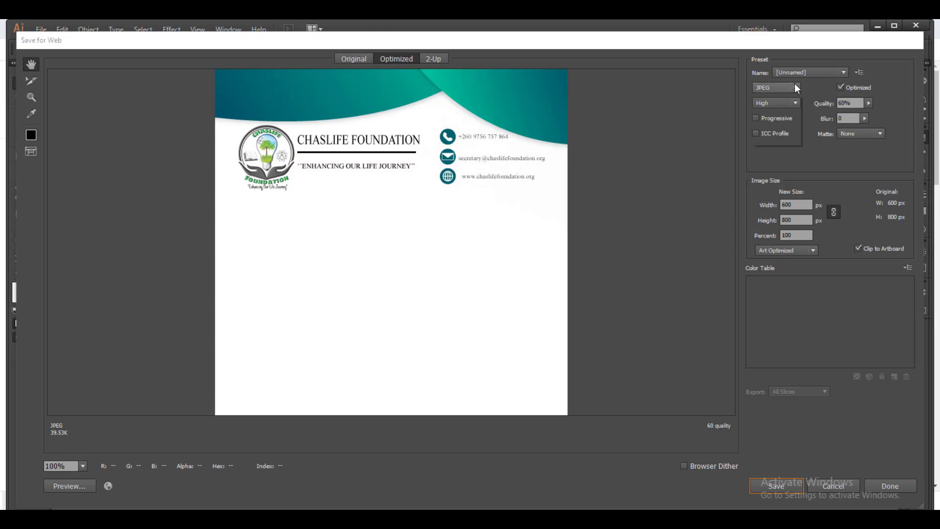
{"action": "left_click", "coordinate": [772, 138]}
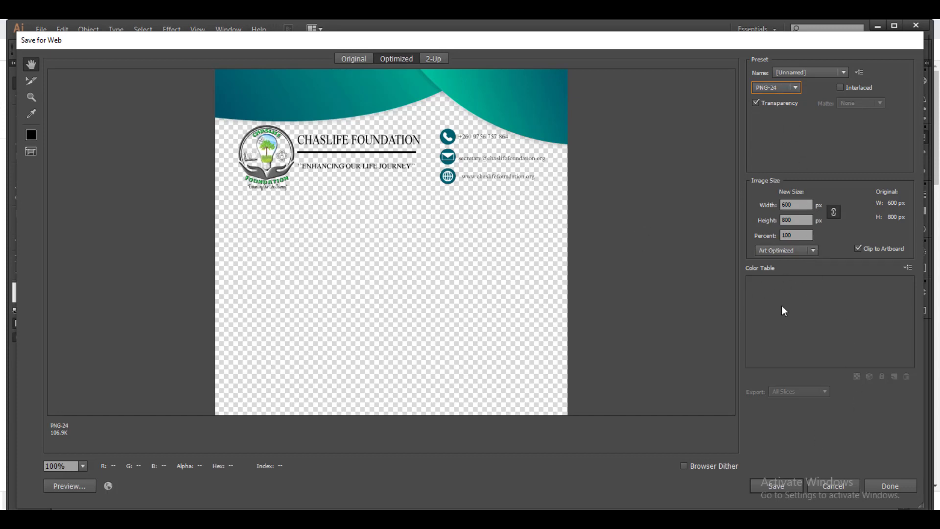
{"action": "left_click", "coordinate": [781, 483]}
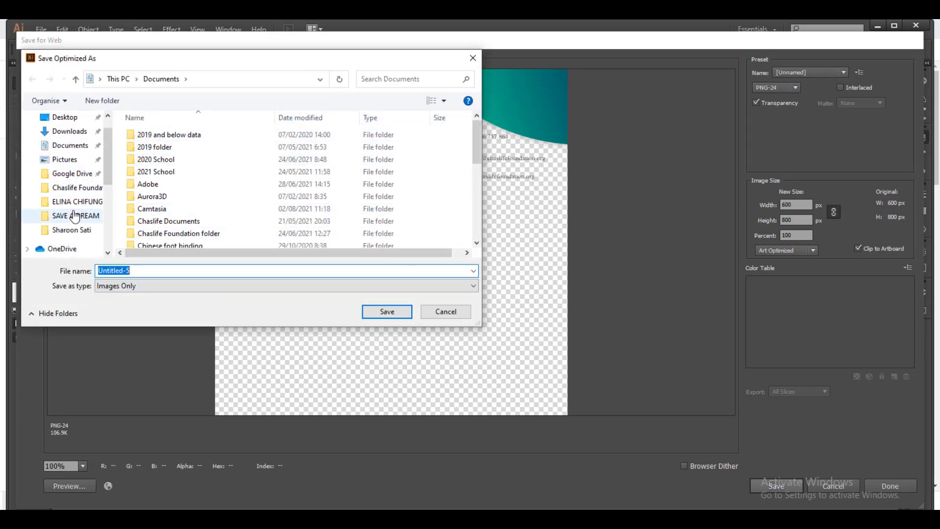
Save the PNG as 'letter head' in Desktop > Chaslife Foundation Folder > Designs.
{"action": "scroll", "coordinate": [73, 208], "scroll_direction": "down", "scroll_amount": 1}
{"action": "scroll", "coordinate": [73, 191], "scroll_direction": "up", "scroll_amount": 2}
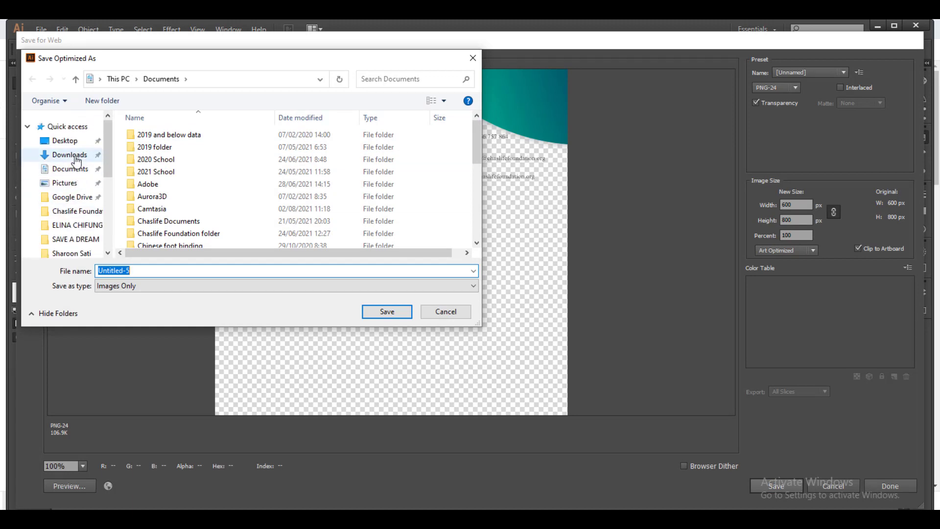
{"action": "left_click", "coordinate": [74, 143]}
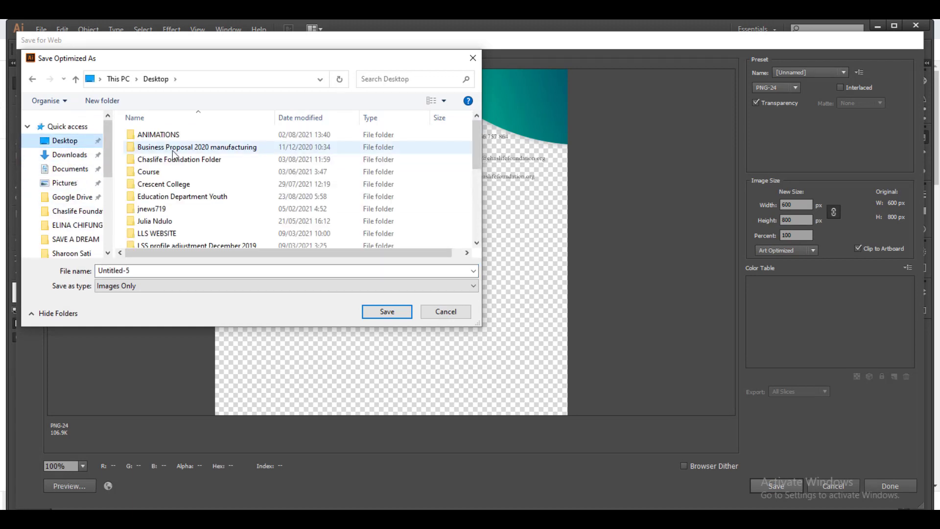
{"action": "left_click", "coordinate": [173, 161]}
{"action": "double_click", "coordinate": [173, 161]}
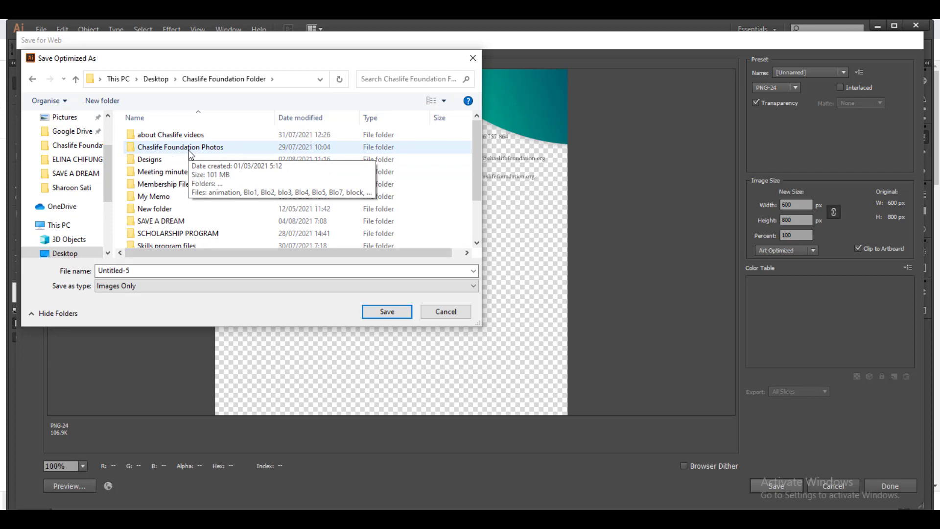
{"action": "double_click", "coordinate": [162, 160]}
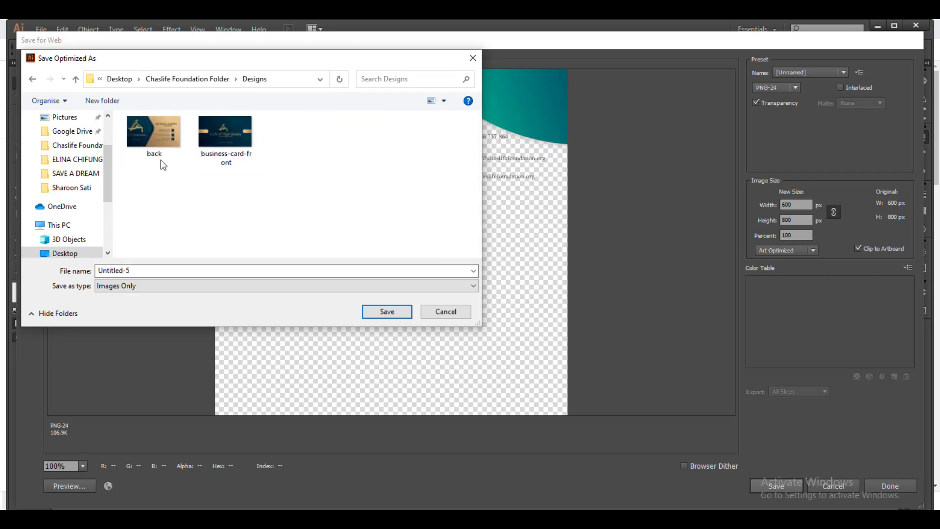
{"action": "left_click", "coordinate": [172, 270]}
{"action": "key", "text": "BackSpace"}
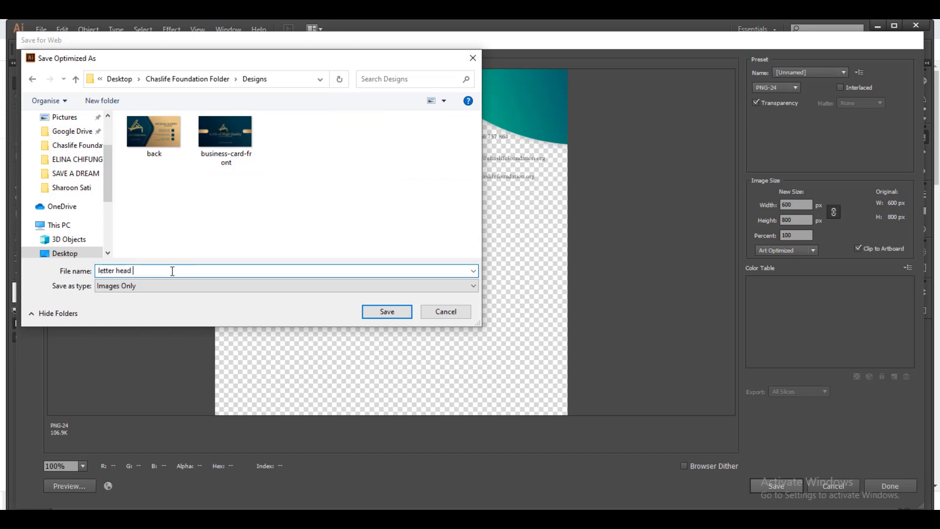
{"action": "left_click", "coordinate": [372, 312]}
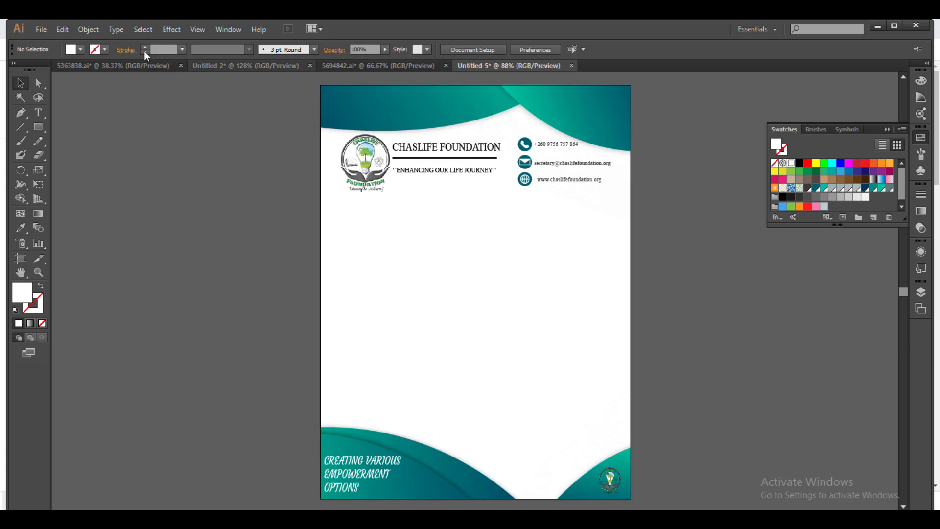
Choose Save as Template and browse to Desktop > Chaslife Foundation Folder > Designs.
{"action": "left_click", "coordinate": [41, 30]}
{"action": "left_click", "coordinate": [39, 29]}
{"action": "left_click", "coordinate": [39, 29]}
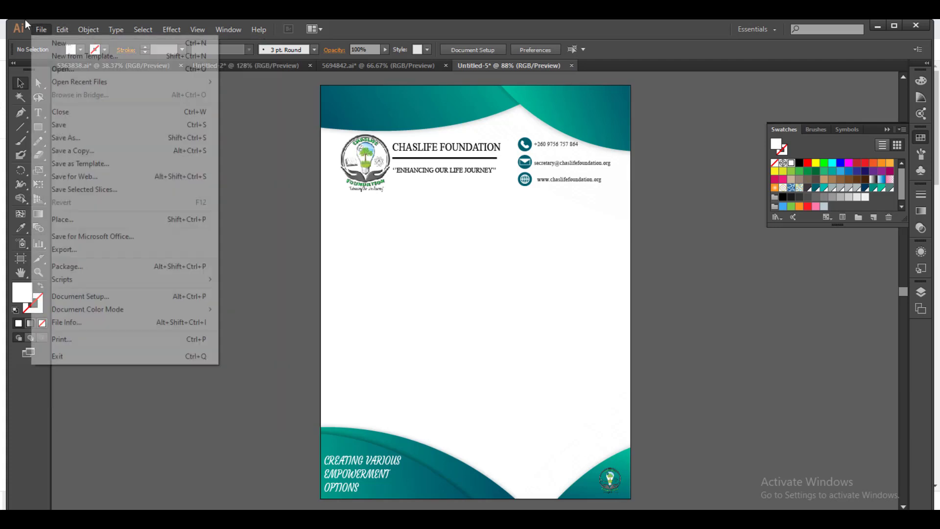
{"action": "left_click", "coordinate": [65, 163]}
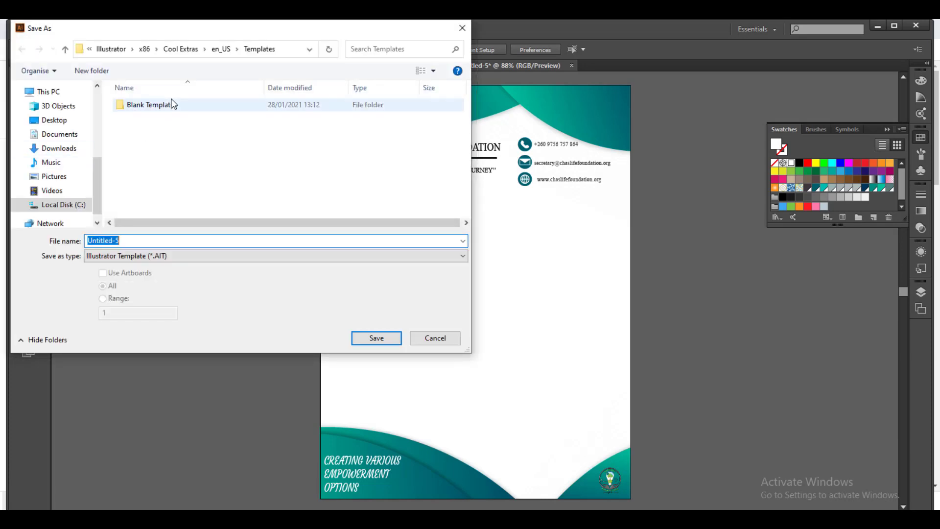
{"action": "left_click", "coordinate": [70, 52]}
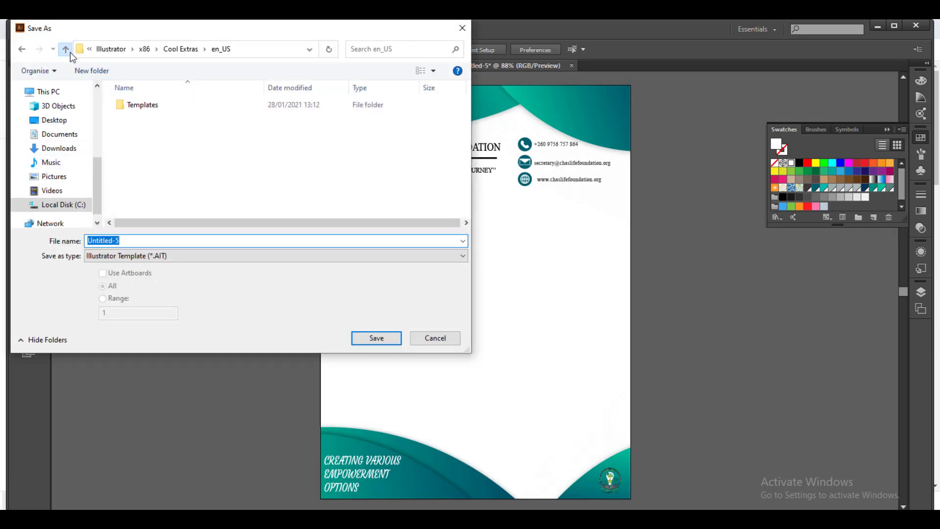
{"action": "left_click", "coordinate": [64, 122]}
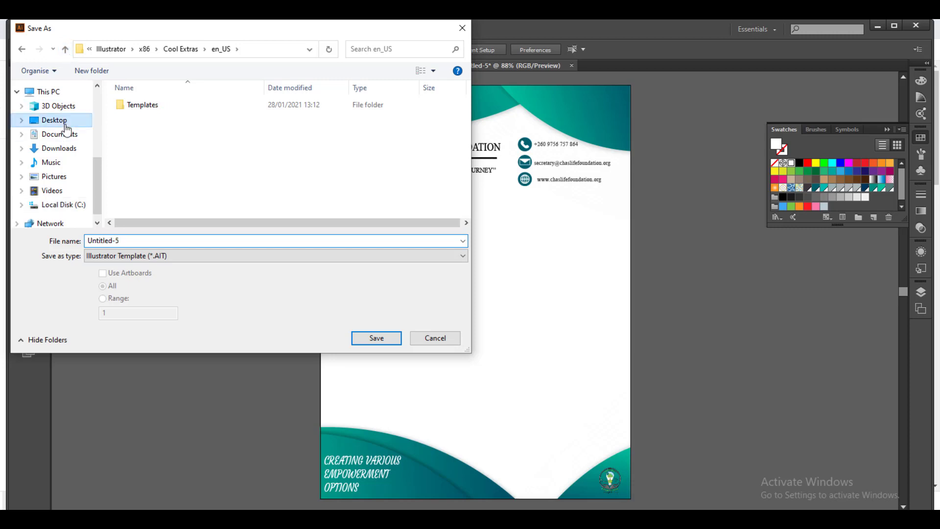
{"action": "double_click", "coordinate": [179, 135]}
{"action": "left_click", "coordinate": [151, 130]}
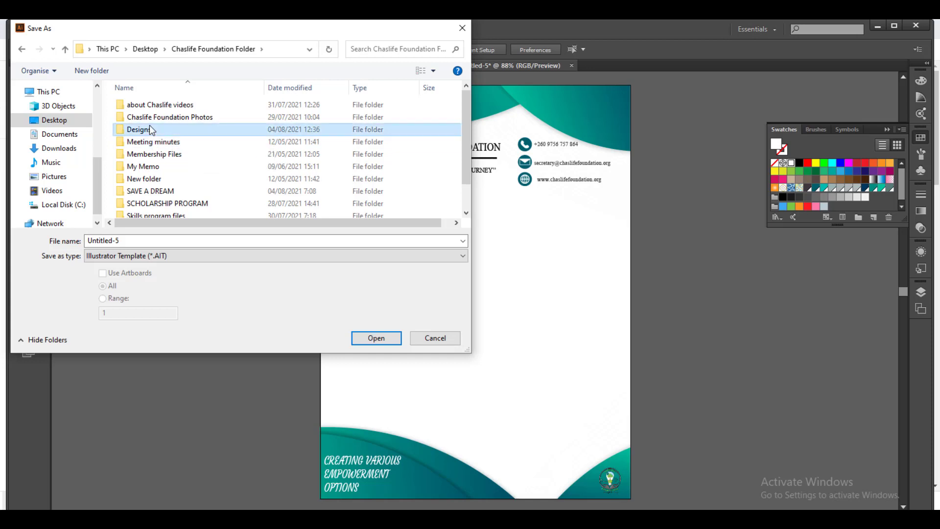
{"action": "double_click", "coordinate": [149, 128]}
Replace the default Untitled-5 name with 'letter head' and save the template.
{"action": "left_click", "coordinate": [127, 240]}
{"action": "double_click", "coordinate": [127, 240]}
{"action": "key", "text": "BackSpace"}
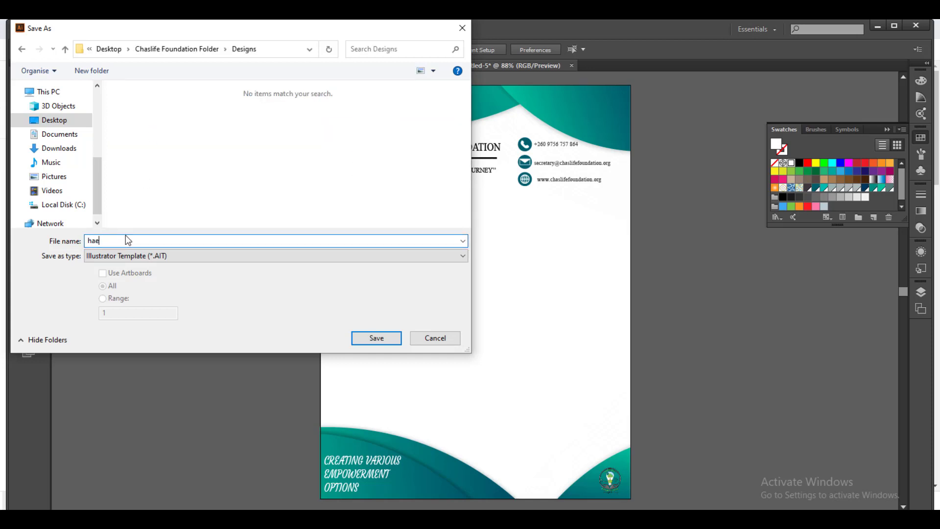
{"action": "type", "text": "lette"}
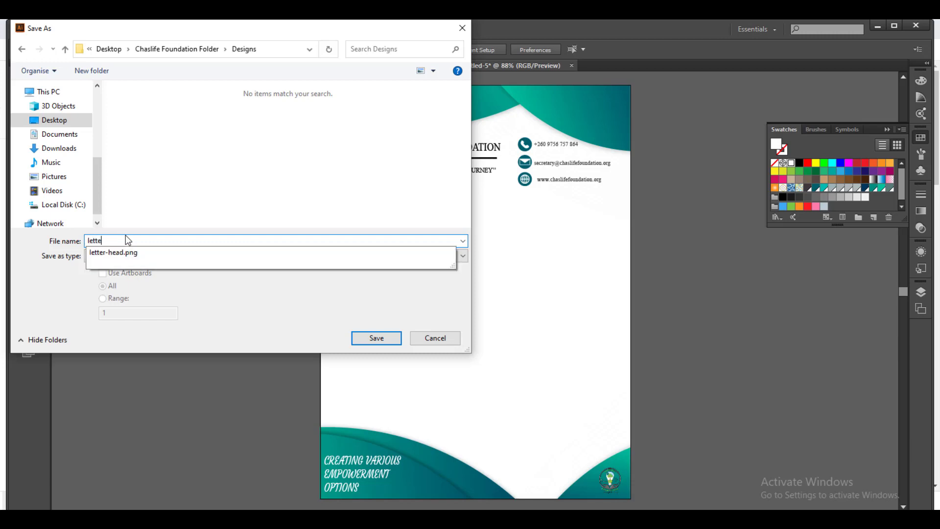
{"action": "type", "text": "r head"}
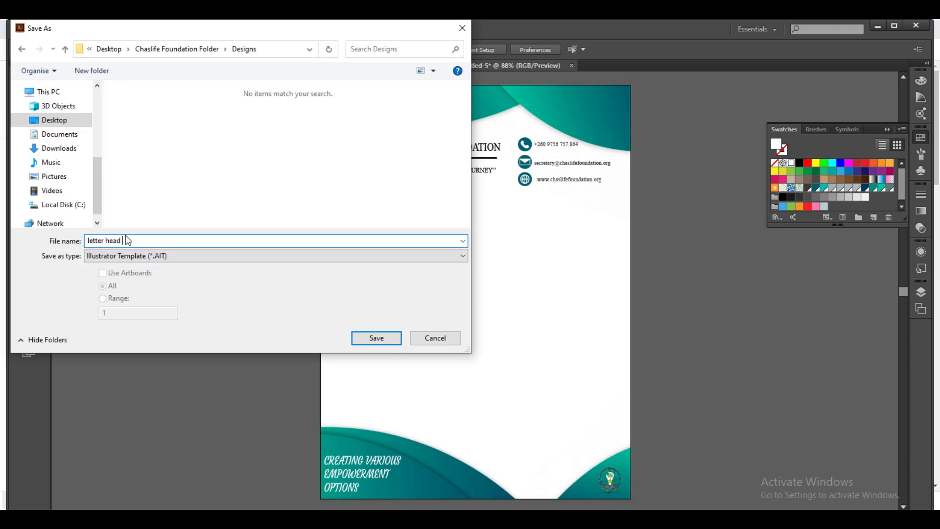
{"action": "left_click", "coordinate": [362, 335]}
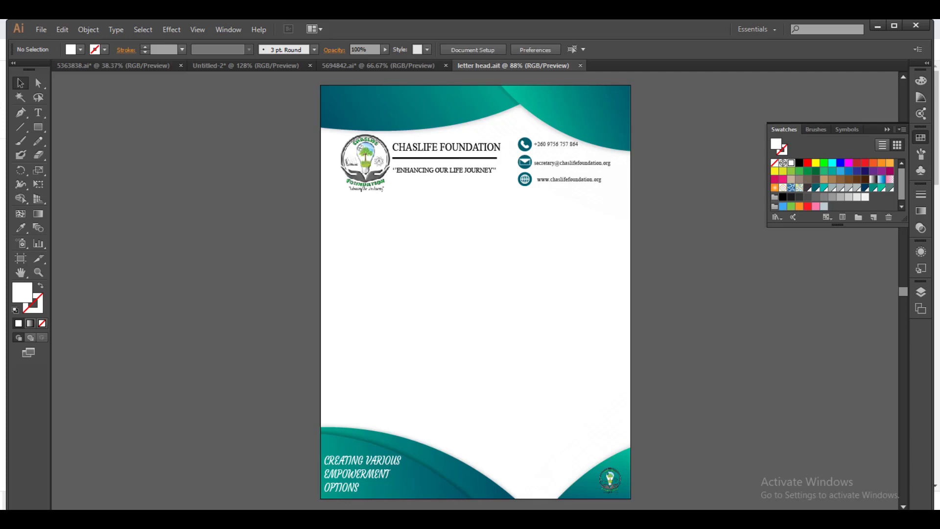
In the Word memo, delete the greeting line and add a blank line above the first paragraph.
{"action": "key", "text": "alt+Tab"}
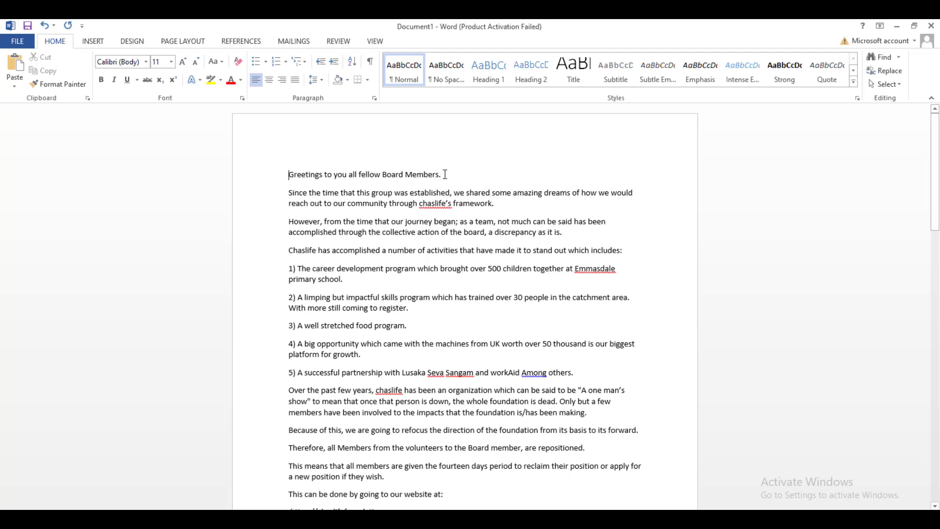
{"action": "left_click_drag", "start_coordinate": [444, 174], "coordinate": [273, 176]}
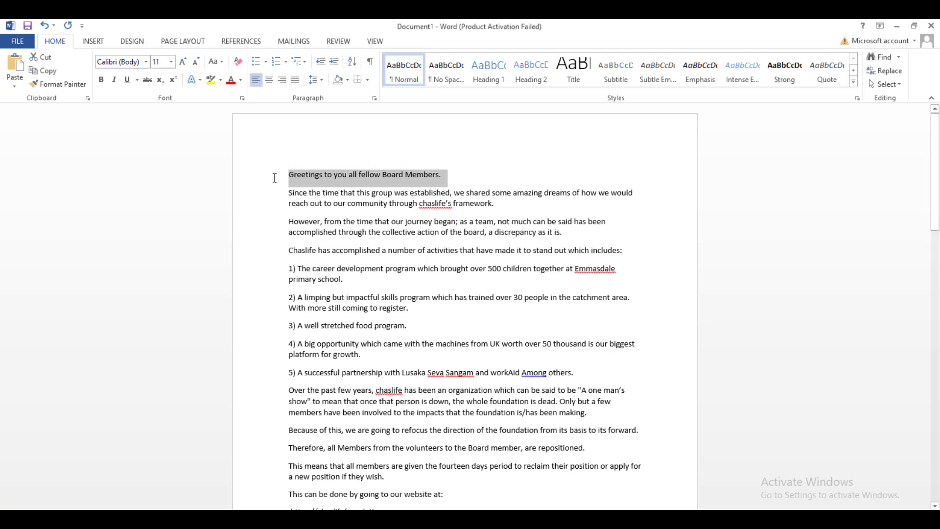
{"action": "key", "text": "Delete"}
{"action": "scroll", "coordinate": [386, 346], "scroll_direction": "down", "scroll_amount": 1}
{"action": "scroll", "coordinate": [396, 223], "scroll_direction": "up", "scroll_amount": 1}
{"action": "scroll", "coordinate": [372, 289], "scroll_direction": "down", "scroll_amount": 15}
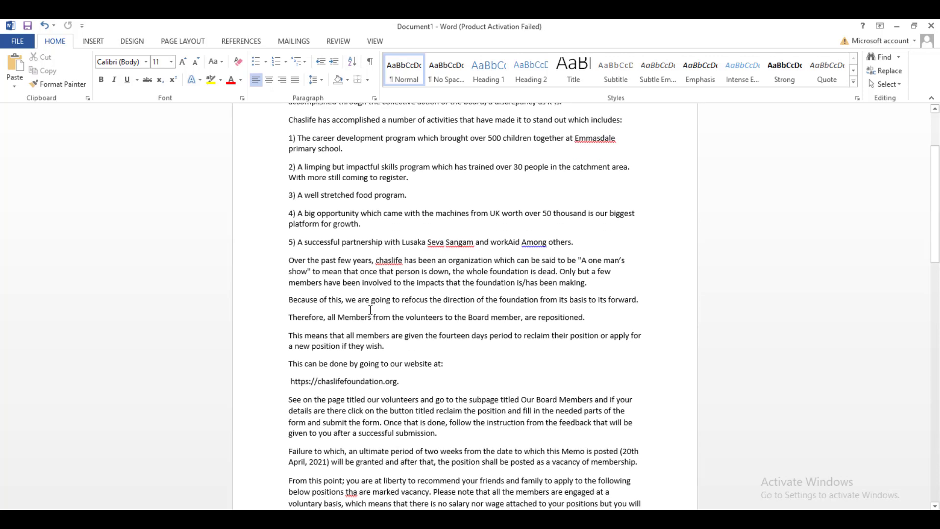
{"action": "scroll", "coordinate": [386, 325], "scroll_direction": "down", "scroll_amount": 10}
{"action": "scroll", "coordinate": [394, 293], "scroll_direction": "up", "scroll_amount": 18}
{"action": "scroll", "coordinate": [395, 292], "scroll_direction": "up", "scroll_amount": 8}
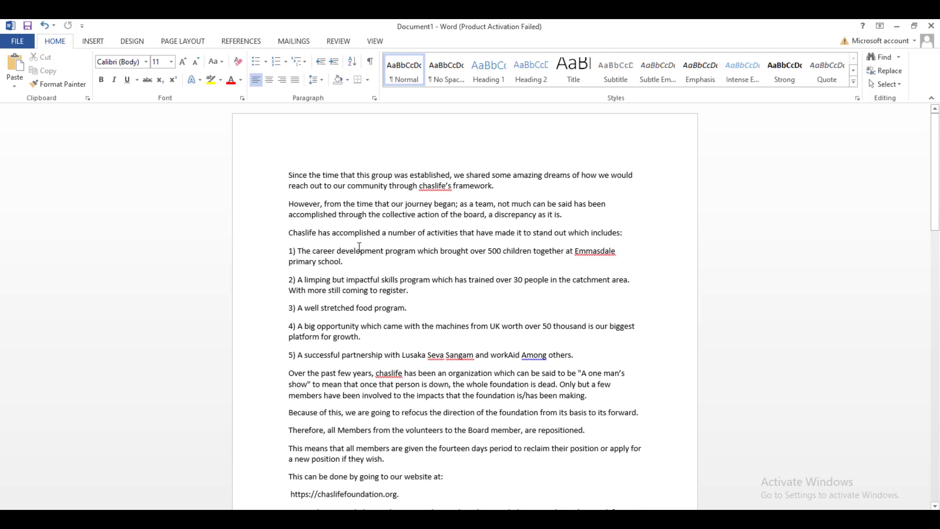
{"action": "key", "text": "Return"}
{"action": "key", "text": "Return"}
{"action": "key", "text": "Return"}
{"action": "key", "text": "Return"}
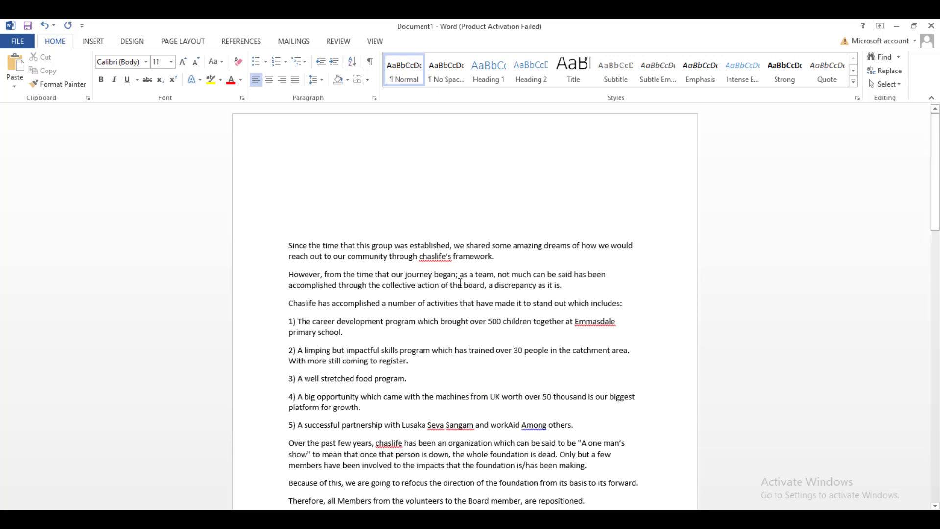
Insert the letter-head image from the Designs folder into the memo.
{"action": "left_click", "coordinate": [93, 42]}
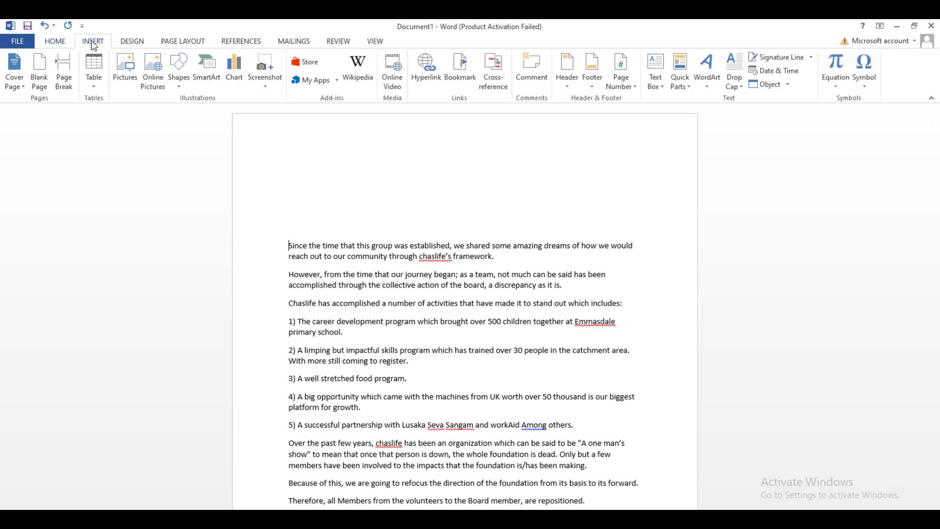
{"action": "left_click", "coordinate": [131, 77]}
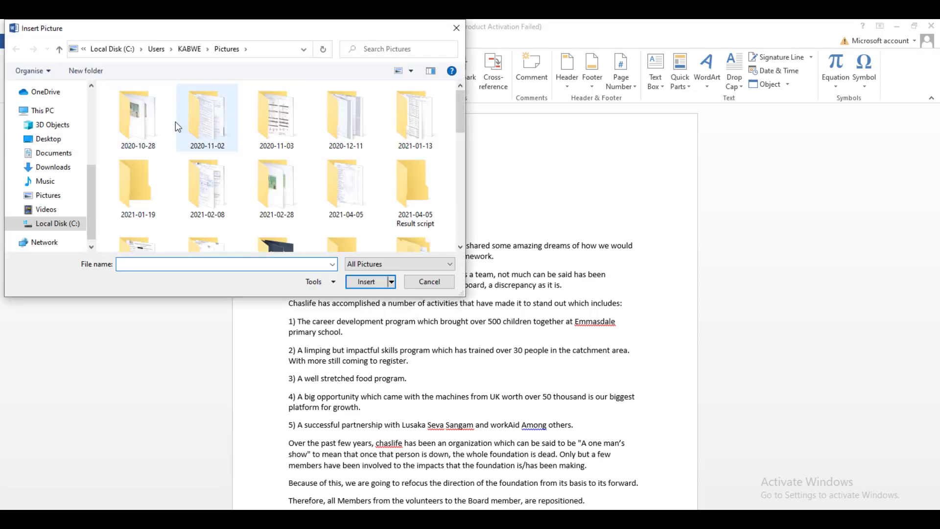
{"action": "left_click", "coordinate": [62, 142]}
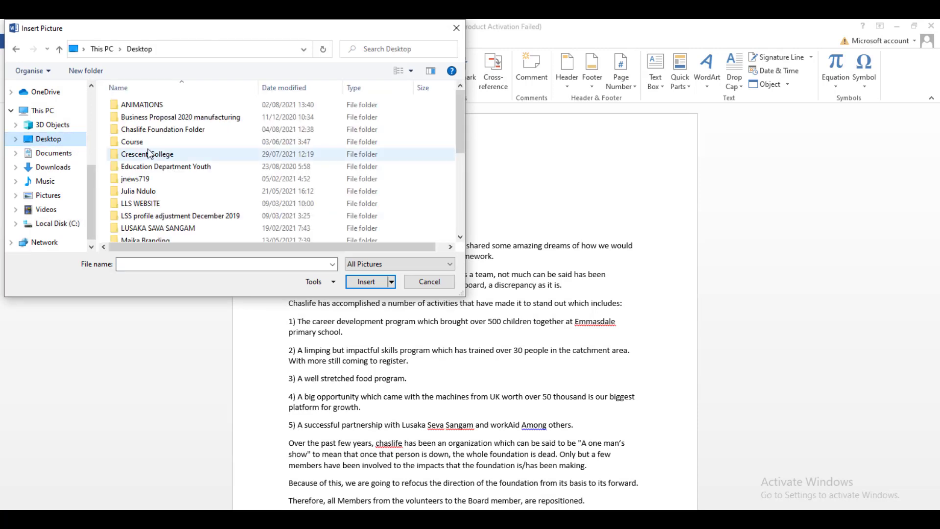
{"action": "left_click", "coordinate": [185, 130]}
{"action": "double_click", "coordinate": [185, 130]}
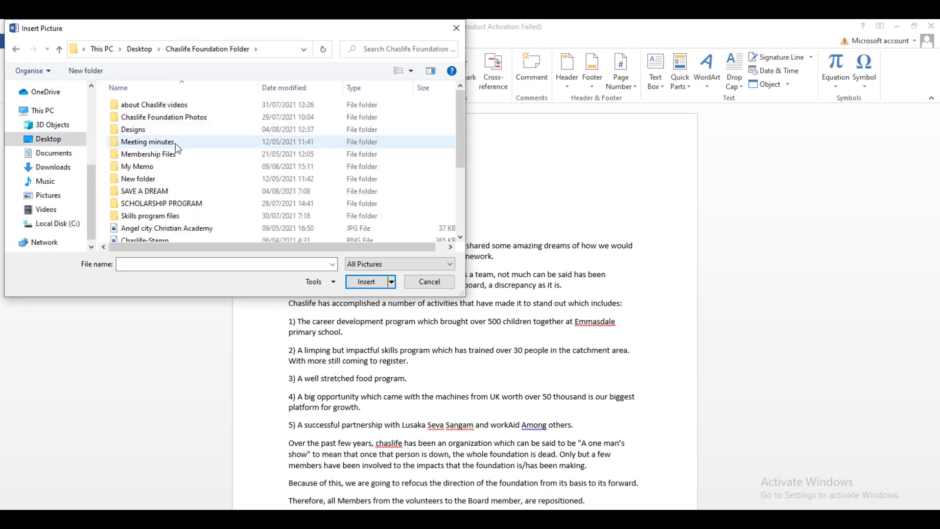
{"action": "double_click", "coordinate": [157, 125]}
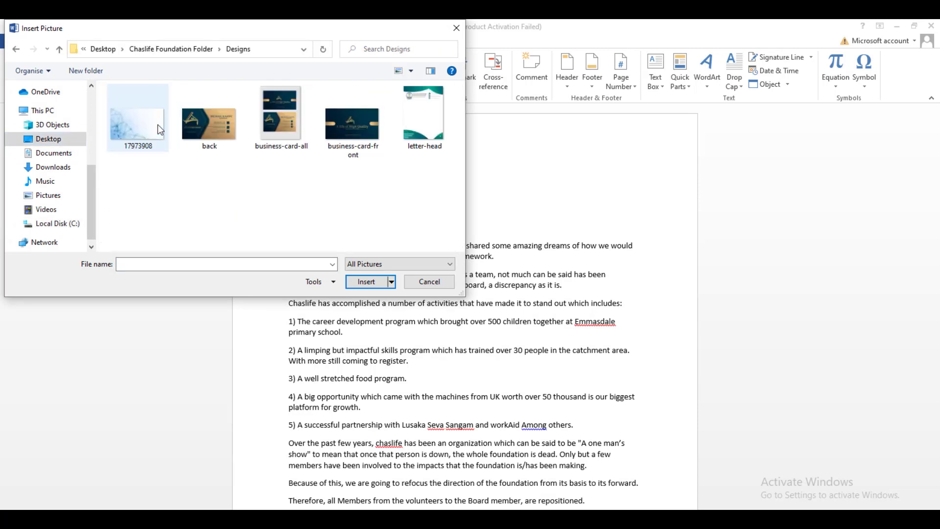
{"action": "double_click", "coordinate": [399, 116]}
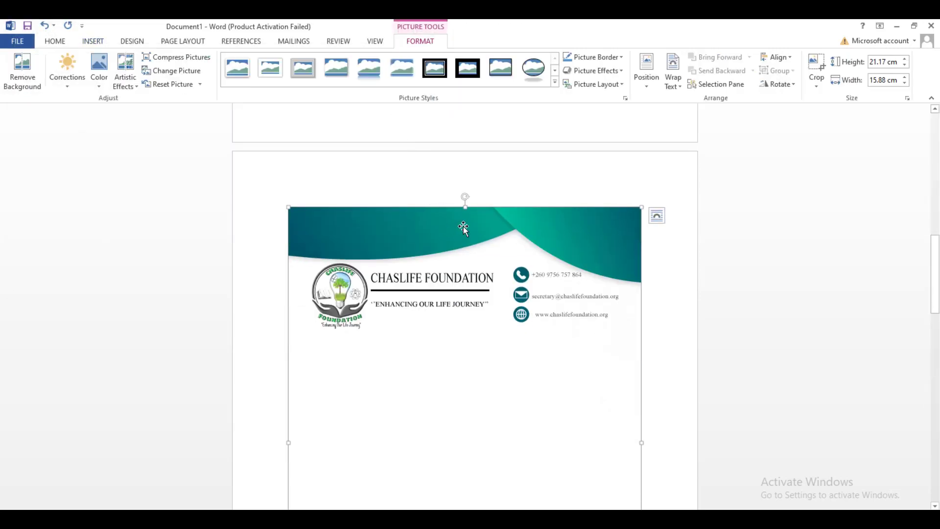
Review the inserted picture, then undo the insertion.
{"action": "scroll", "coordinate": [463, 226], "scroll_direction": "down", "scroll_amount": 6}
{"action": "scroll", "coordinate": [469, 266], "scroll_direction": "down", "scroll_amount": 3}
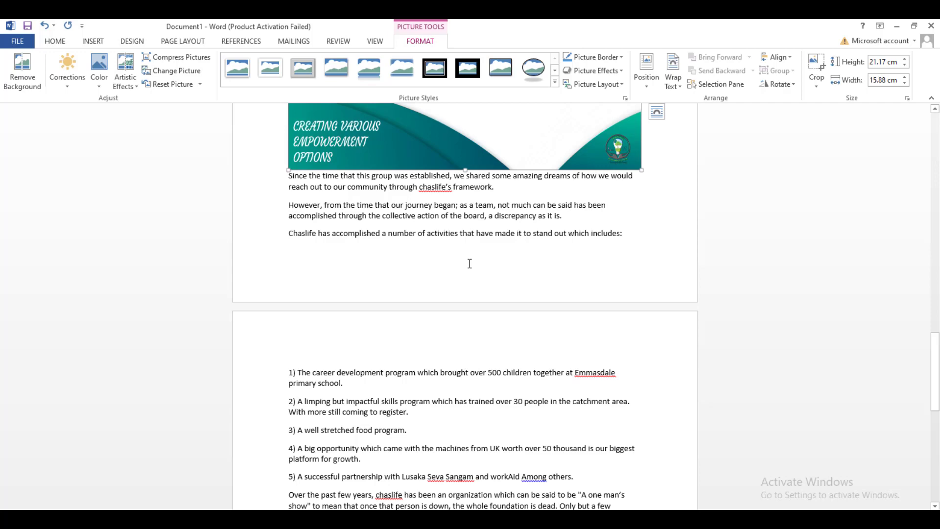
{"action": "scroll", "coordinate": [478, 271], "scroll_direction": "up", "scroll_amount": 8}
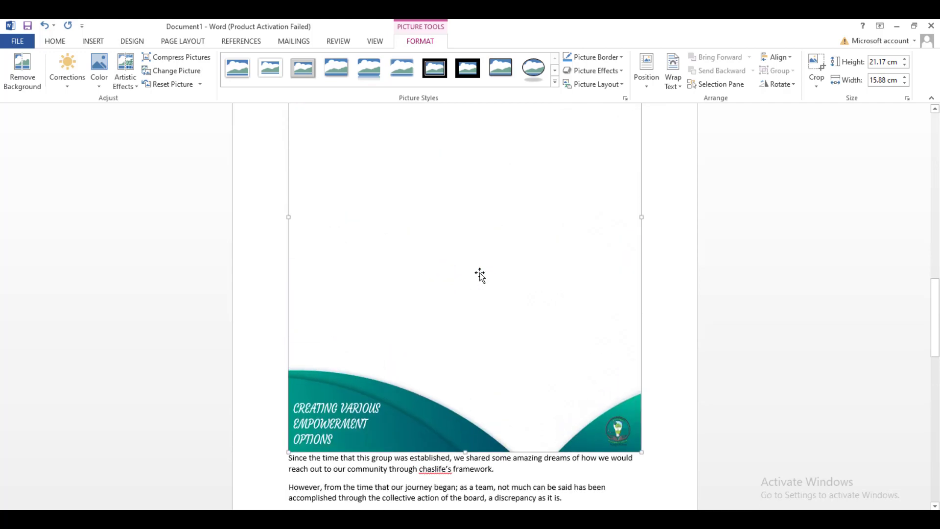
{"action": "scroll", "coordinate": [480, 273], "scroll_direction": "up", "scroll_amount": 2}
{"action": "scroll", "coordinate": [501, 285], "scroll_direction": "up", "scroll_amount": 3}
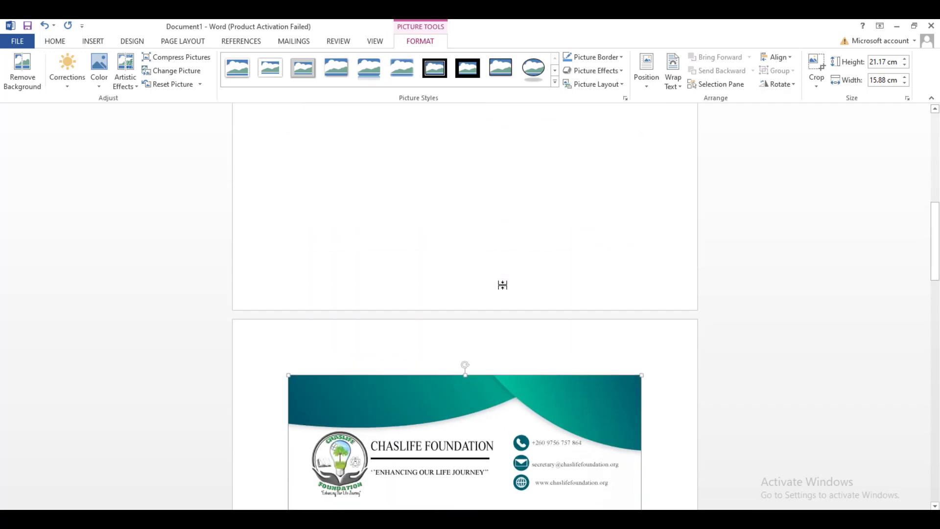
{"action": "scroll", "coordinate": [502, 284], "scroll_direction": "up", "scroll_amount": 3}
{"action": "scroll", "coordinate": [502, 285], "scroll_direction": "up", "scroll_amount": 5}
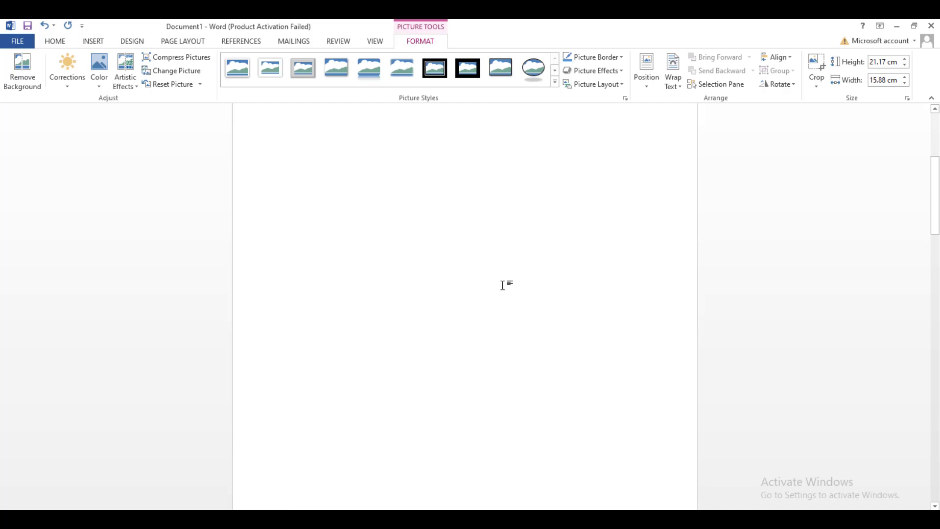
{"action": "scroll", "coordinate": [502, 285], "scroll_direction": "down", "scroll_amount": 11}
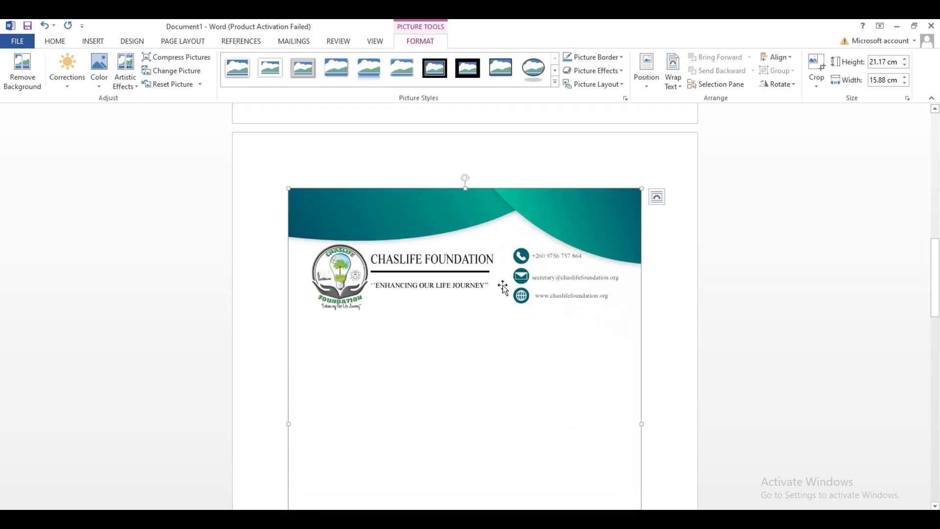
{"action": "key", "text": "ctrl+z"}
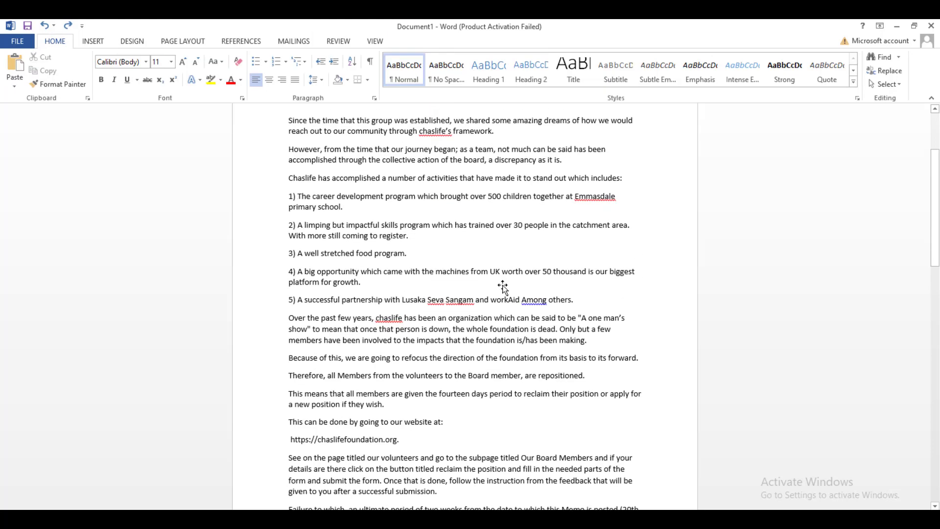
Draw a 29.55 × 20.93 cm rectangle over page one, aligning its left and top edges to the page.
{"action": "scroll", "coordinate": [502, 288], "scroll_direction": "up", "scroll_amount": 2}
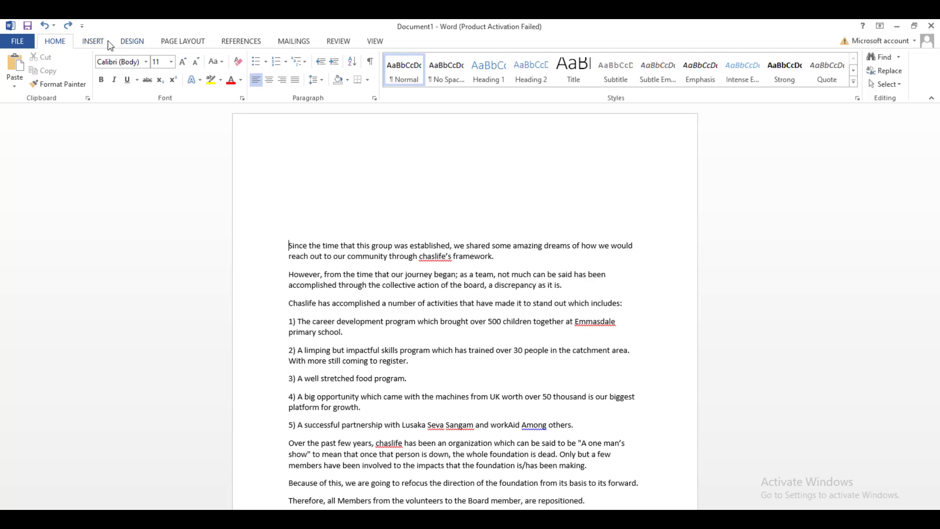
{"action": "left_click", "coordinate": [93, 41]}
{"action": "left_click", "coordinate": [179, 69]}
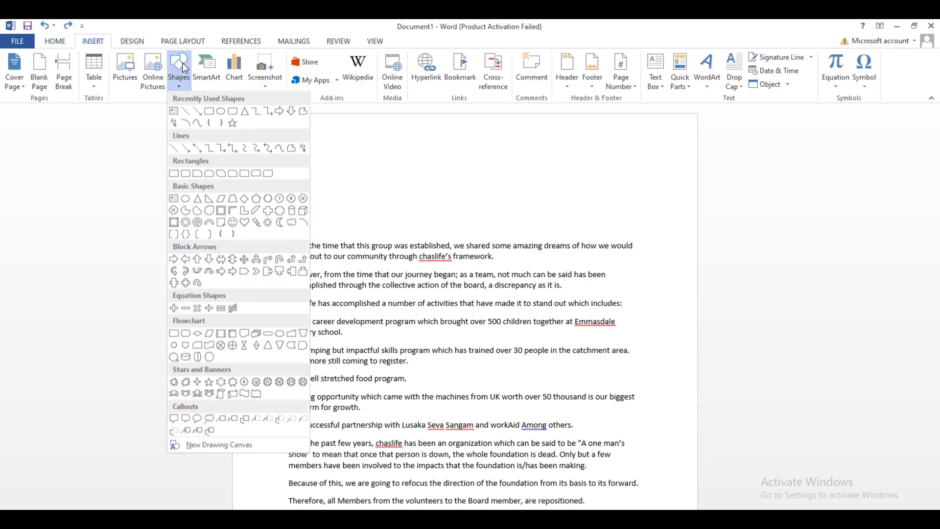
{"action": "left_click", "coordinate": [208, 111]}
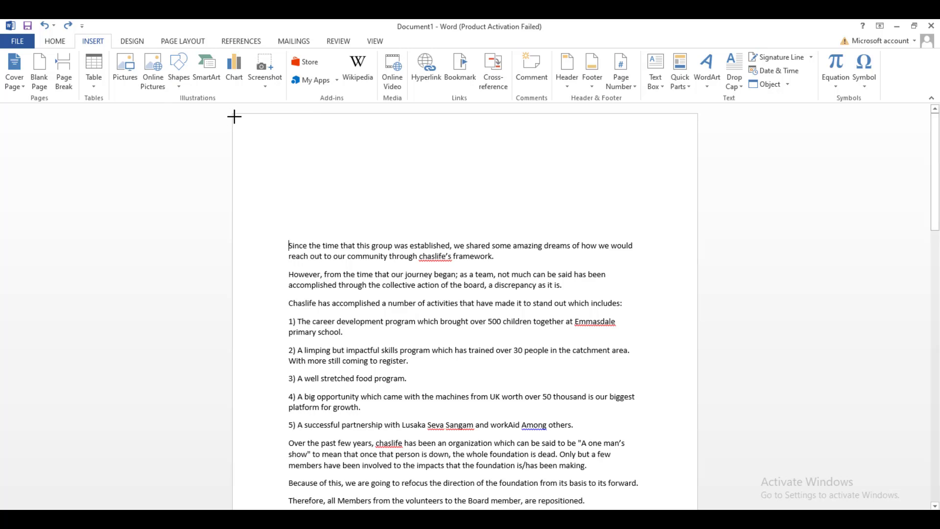
{"action": "mouse_move", "coordinate": [304, 161]}
{"action": "left_mouse_down"}
{"action": "mouse_move", "coordinate": [621, 350]}
{"action": "mouse_move", "coordinate": [701, 499]}
{"action": "mouse_move", "coordinate": [701, 508]}
{"action": "mouse_move", "coordinate": [683, 508]}
{"action": "mouse_move", "coordinate": [684, 442]}
{"action": "mouse_move", "coordinate": [695, 421]}
{"action": "left_mouse_up"}
{"action": "scroll", "coordinate": [569, 302], "scroll_direction": "up", "scroll_amount": 3}
{"action": "scroll", "coordinate": [569, 302], "scroll_direction": "up", "scroll_amount": 4}
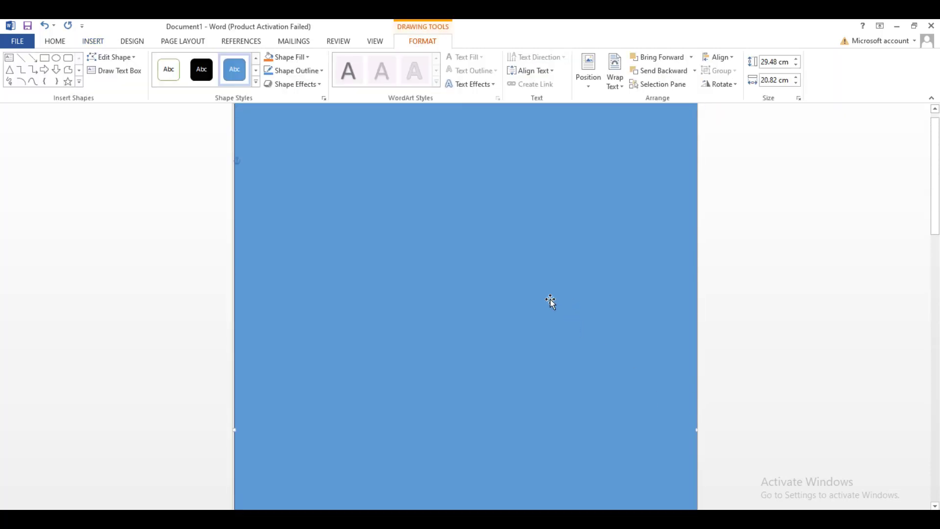
{"action": "left_click_drag", "start_coordinate": [236, 443], "coordinate": [233, 442]}
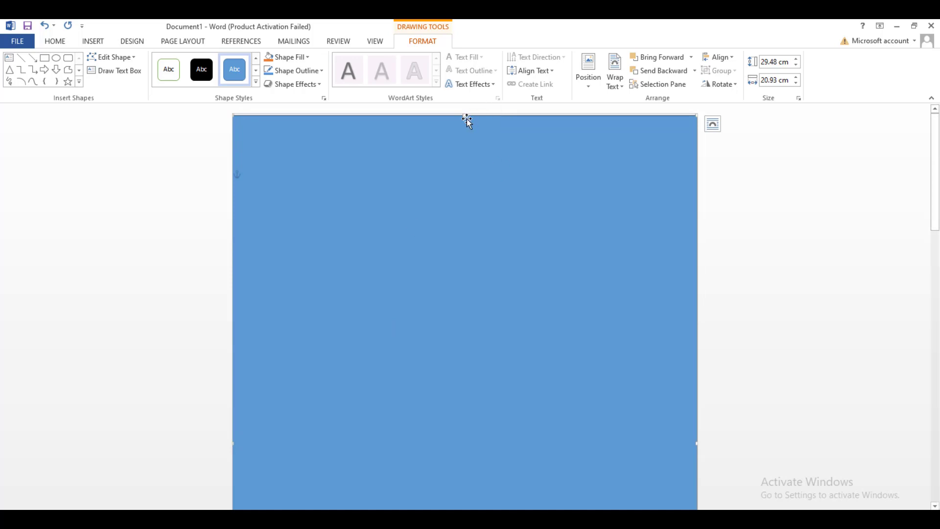
{"action": "left_click_drag", "start_coordinate": [466, 115], "coordinate": [464, 112]}
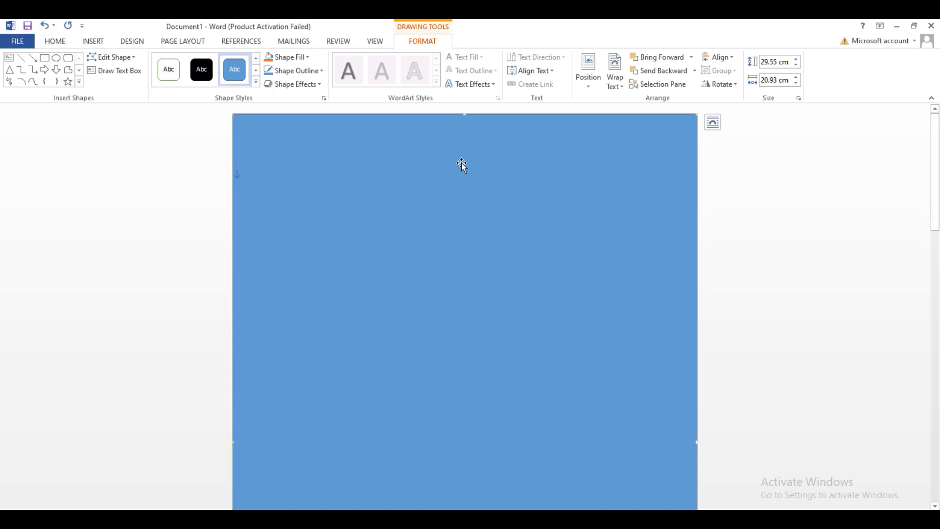
Fill the page-sized rectangle with the letter-head picture from the Designs folder, working offline.
{"action": "left_click", "coordinate": [302, 58]}
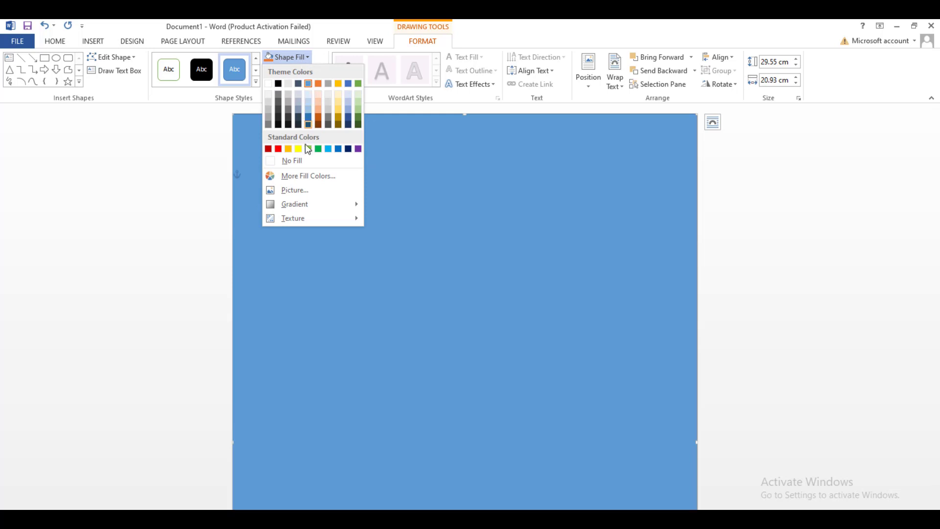
{"action": "left_click", "coordinate": [299, 190]}
{"action": "left_click", "coordinate": [590, 388]}
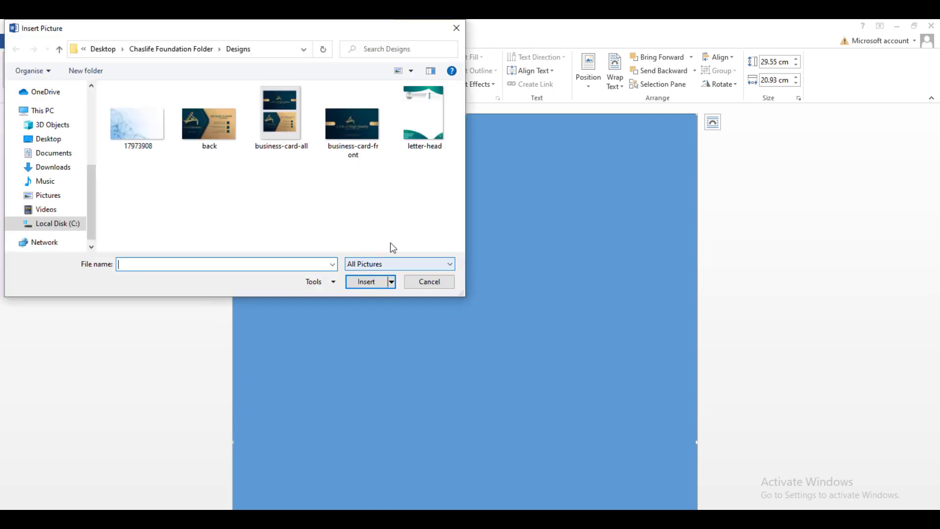
{"action": "double_click", "coordinate": [426, 138]}
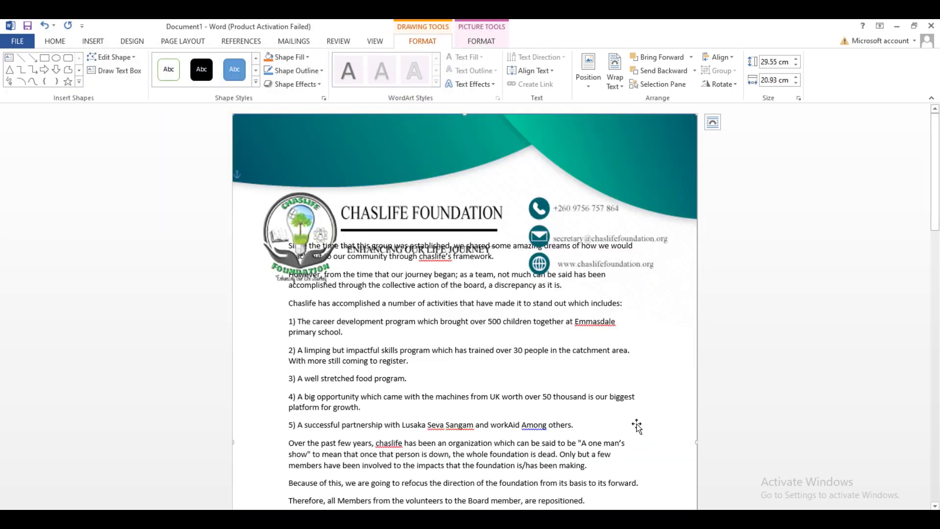
{"action": "scroll", "coordinate": [572, 357], "scroll_direction": "down", "scroll_amount": 5}
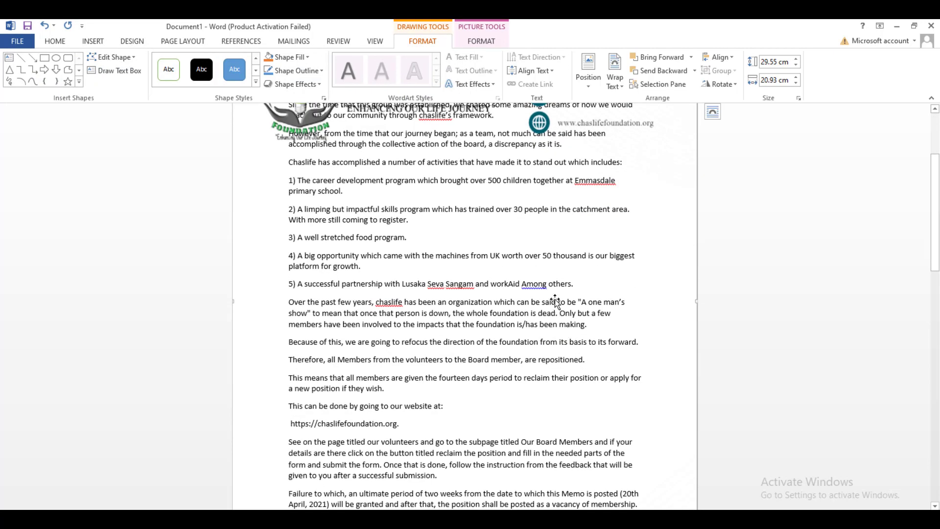
{"action": "scroll", "coordinate": [556, 301], "scroll_direction": "up", "scroll_amount": 5}
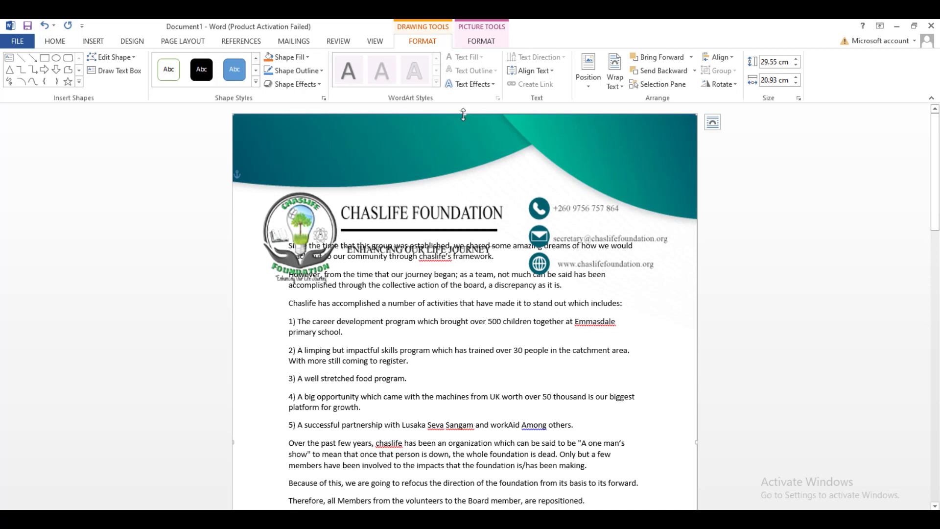
Drag the letterhead picture's edge downward, then return to the memo text.
{"action": "left_click_drag", "start_coordinate": [463, 114], "coordinate": [463, 422]}
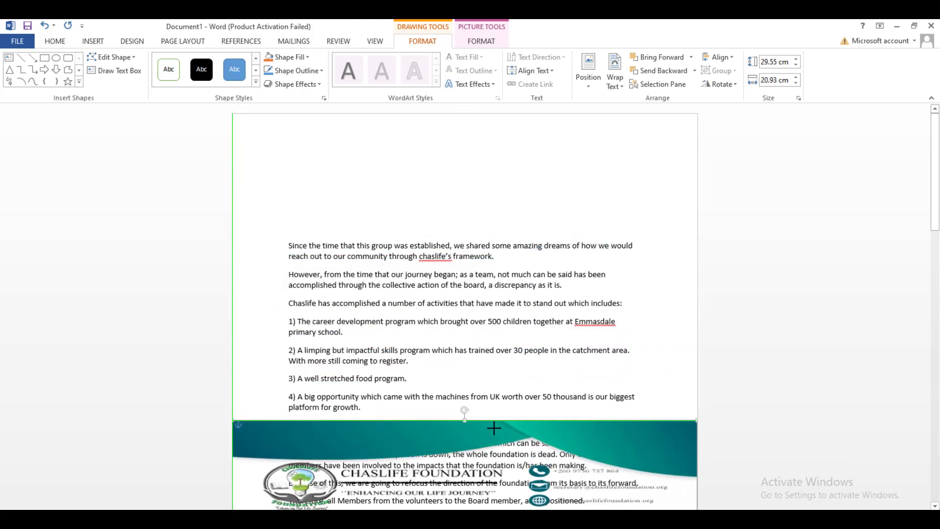
{"action": "scroll", "coordinate": [336, 264], "scroll_direction": "down", "scroll_amount": 6}
{"action": "scroll", "coordinate": [343, 215], "scroll_direction": "up", "scroll_amount": 5}
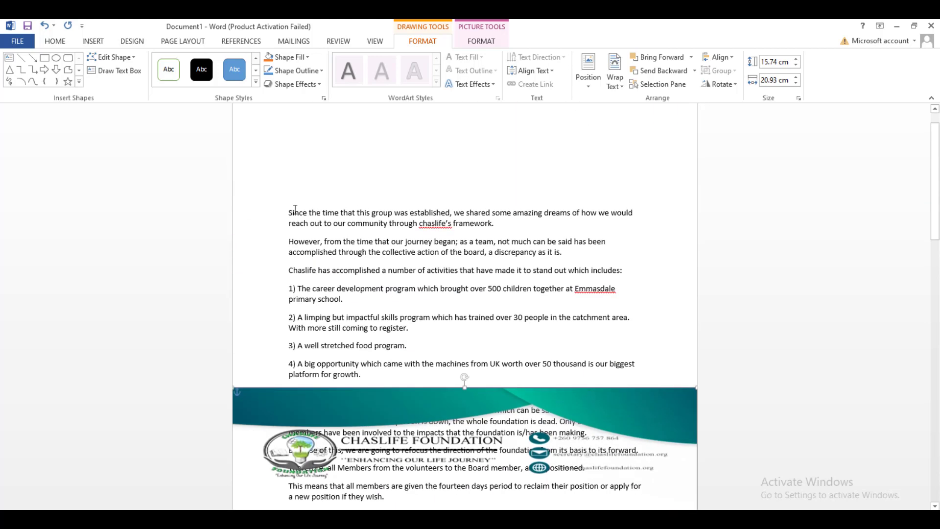
{"action": "left_click", "coordinate": [289, 209]}
{"action": "scroll", "coordinate": [289, 209], "scroll_direction": "up", "scroll_amount": 3}
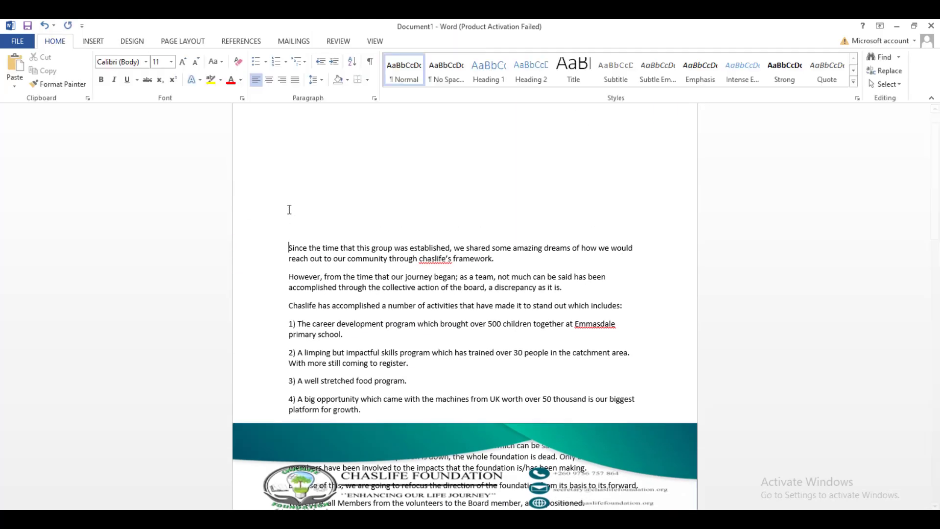
{"action": "scroll", "coordinate": [332, 161], "scroll_direction": "down", "scroll_amount": 4}
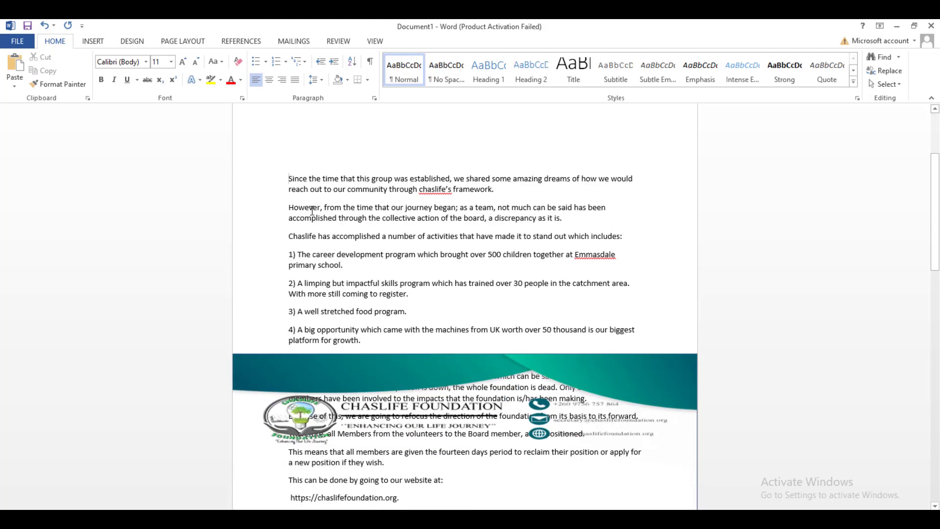
{"action": "scroll", "coordinate": [332, 161], "scroll_direction": "up", "scroll_amount": 1}
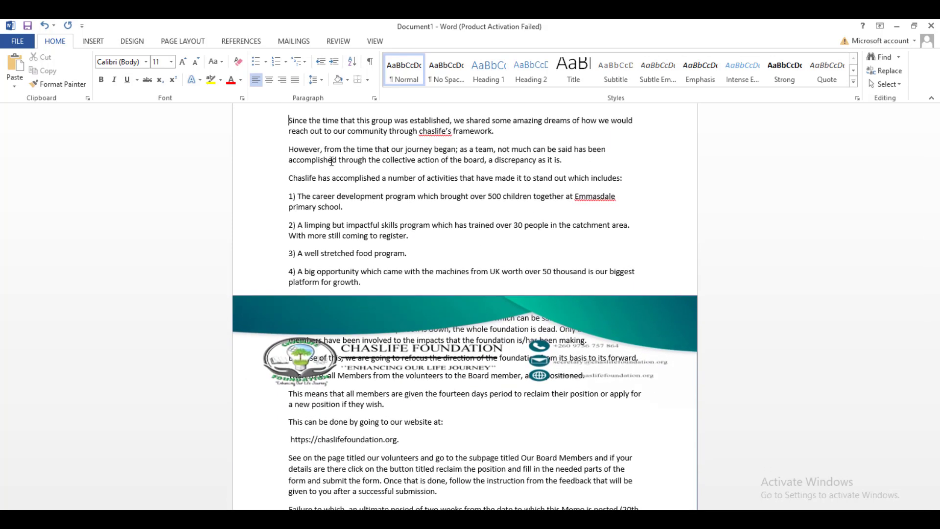
{"action": "scroll", "coordinate": [331, 161], "scroll_direction": "up", "scroll_amount": 3}
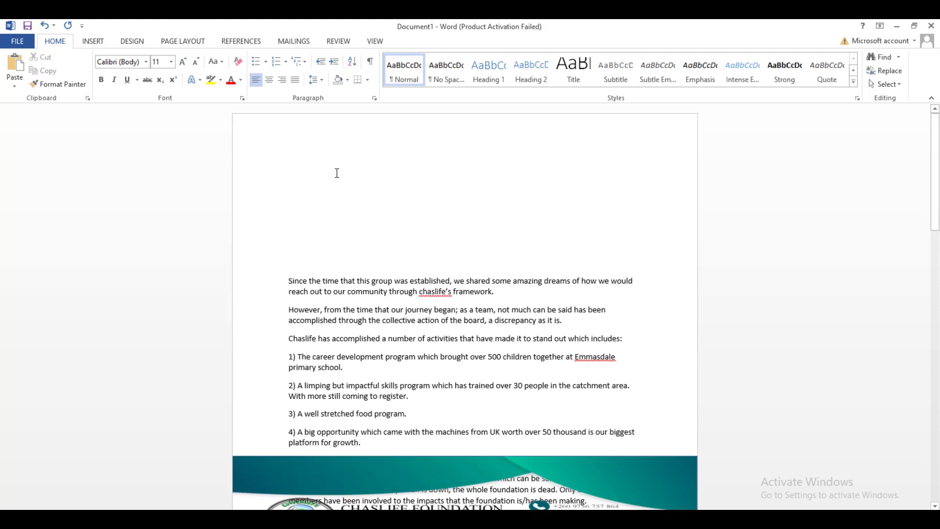
{"action": "scroll", "coordinate": [337, 173], "scroll_direction": "down", "scroll_amount": 1}
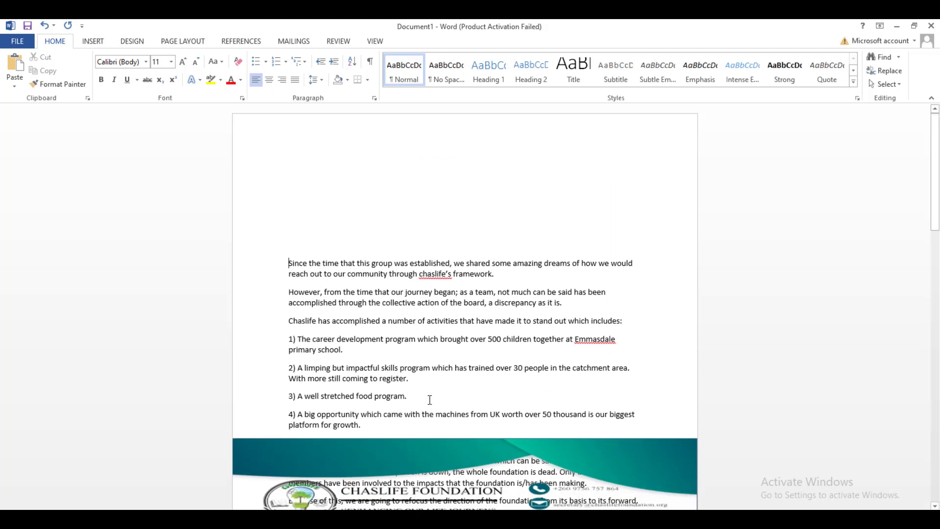
{"action": "scroll", "coordinate": [416, 369], "scroll_direction": "down", "scroll_amount": 2}
Stretch the letterhead picture from the page's top edge down to the bottom.
{"action": "left_click", "coordinate": [465, 326]}
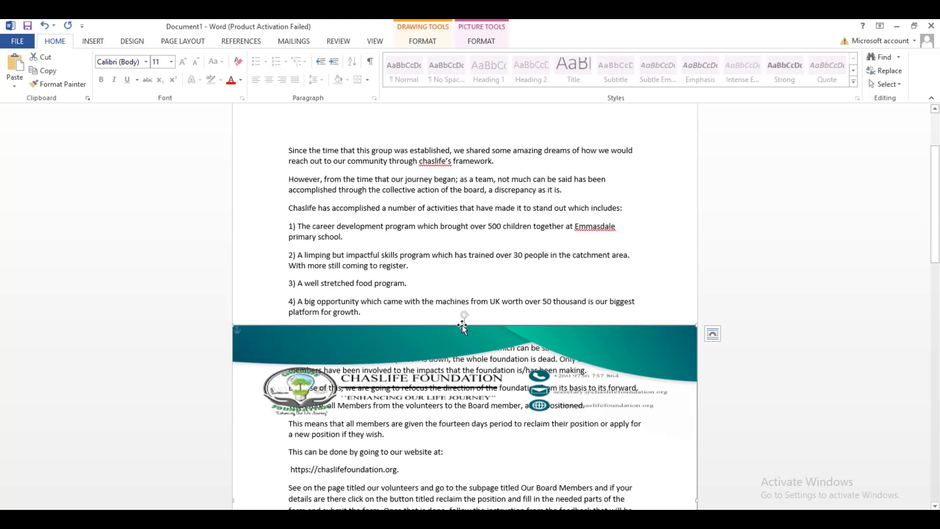
{"action": "scroll", "coordinate": [463, 313], "scroll_direction": "down", "scroll_amount": 3}
{"action": "scroll", "coordinate": [463, 207], "scroll_direction": "up", "scroll_amount": 2}
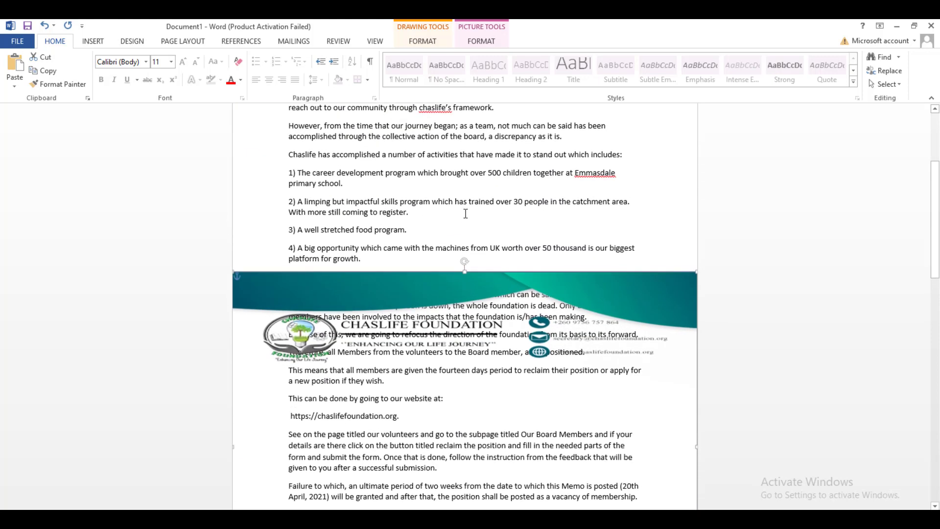
{"action": "left_click_drag", "start_coordinate": [465, 276], "coordinate": [460, 22]}
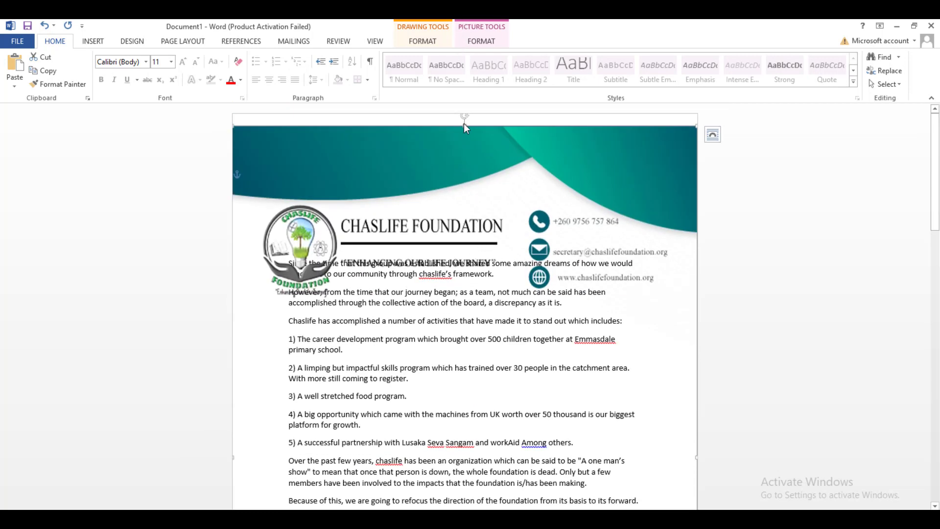
{"action": "left_click_drag", "start_coordinate": [465, 124], "coordinate": [462, 103]}
{"action": "scroll", "coordinate": [535, 298], "scroll_direction": "down", "scroll_amount": 15}
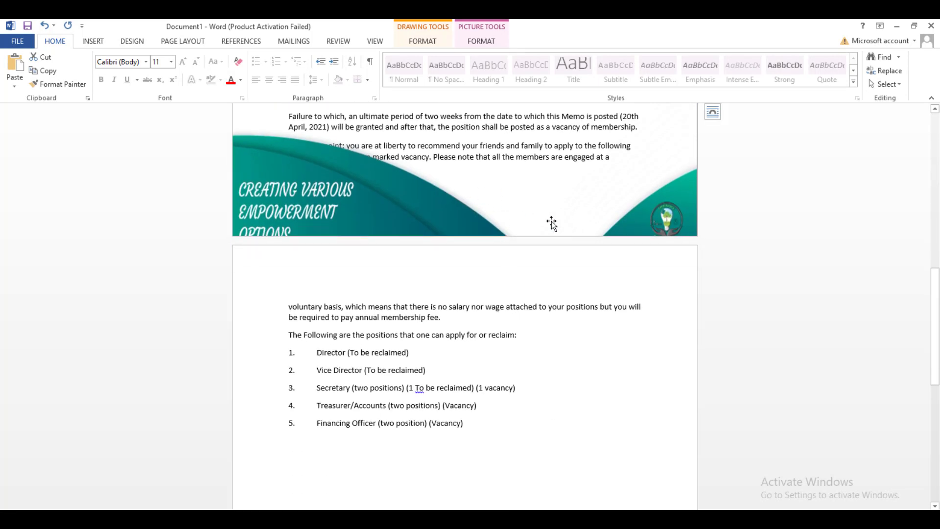
{"action": "scroll", "coordinate": [455, 156], "scroll_direction": "up", "scroll_amount": 12}
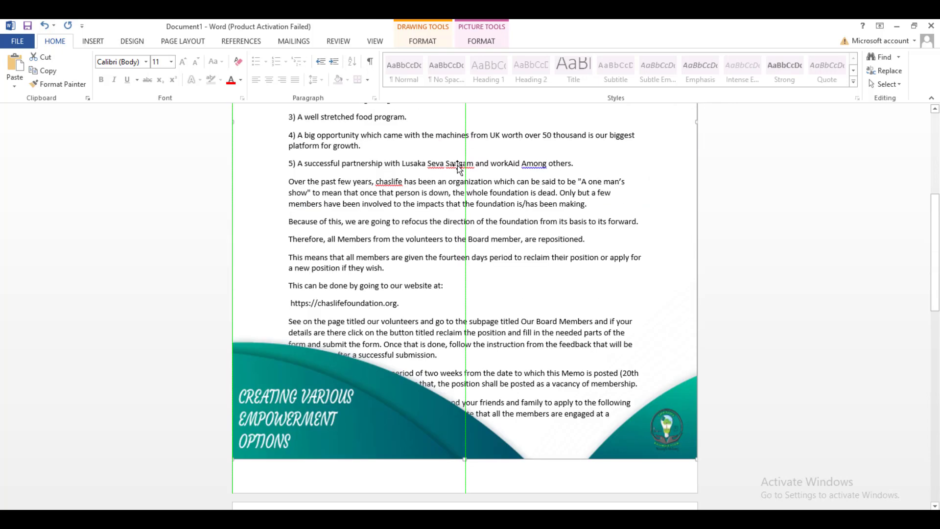
{"action": "scroll", "coordinate": [475, 318], "scroll_direction": "down", "scroll_amount": 3}
{"action": "scroll", "coordinate": [475, 318], "scroll_direction": "down", "scroll_amount": 3}
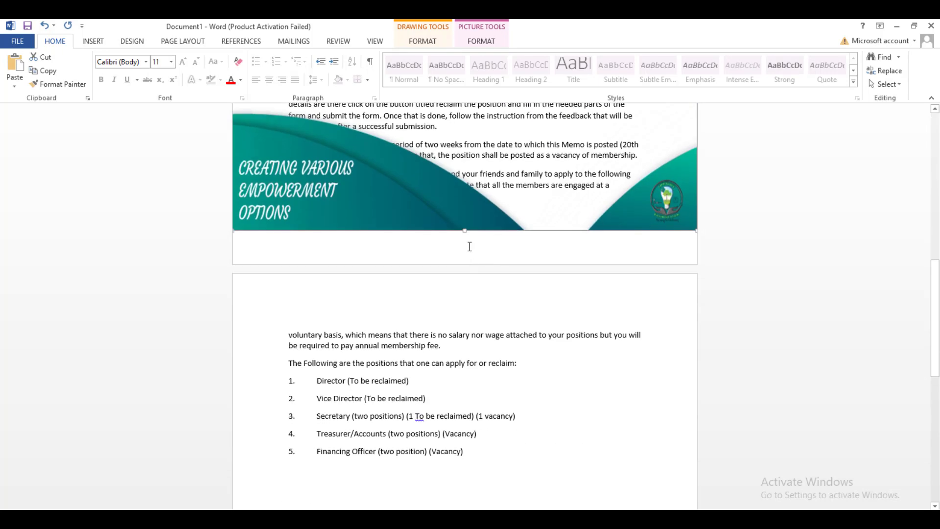
{"action": "left_click_drag", "start_coordinate": [464, 229], "coordinate": [468, 267]}
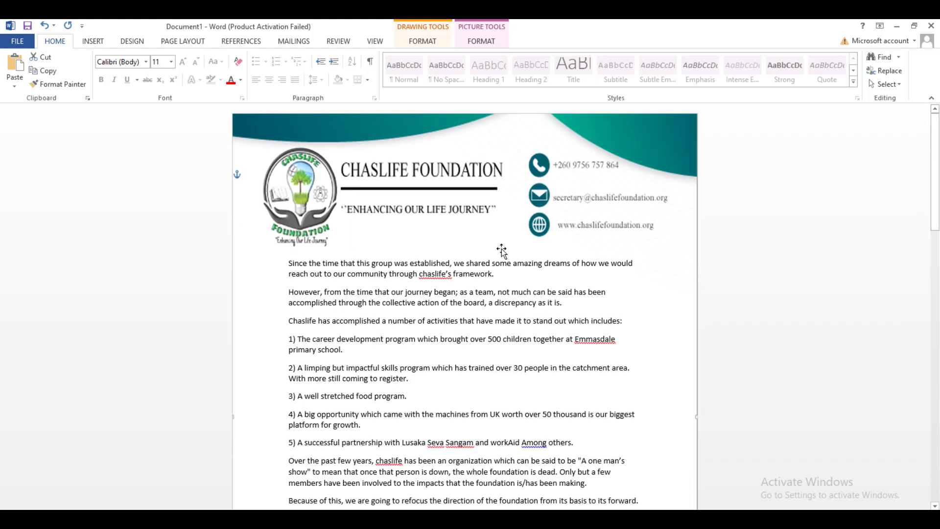
{"action": "scroll", "coordinate": [577, 304], "scroll_direction": "down", "scroll_amount": 5}
{"action": "scroll", "coordinate": [576, 304], "scroll_direction": "up", "scroll_amount": 5}
{"action": "scroll", "coordinate": [680, 375], "scroll_direction": "down", "scroll_amount": 5}
{"action": "scroll", "coordinate": [678, 348], "scroll_direction": "up", "scroll_amount": 5}
{"action": "scroll", "coordinate": [629, 363], "scroll_direction": "down", "scroll_amount": 5}
{"action": "scroll", "coordinate": [629, 363], "scroll_direction": "down", "scroll_amount": 8}
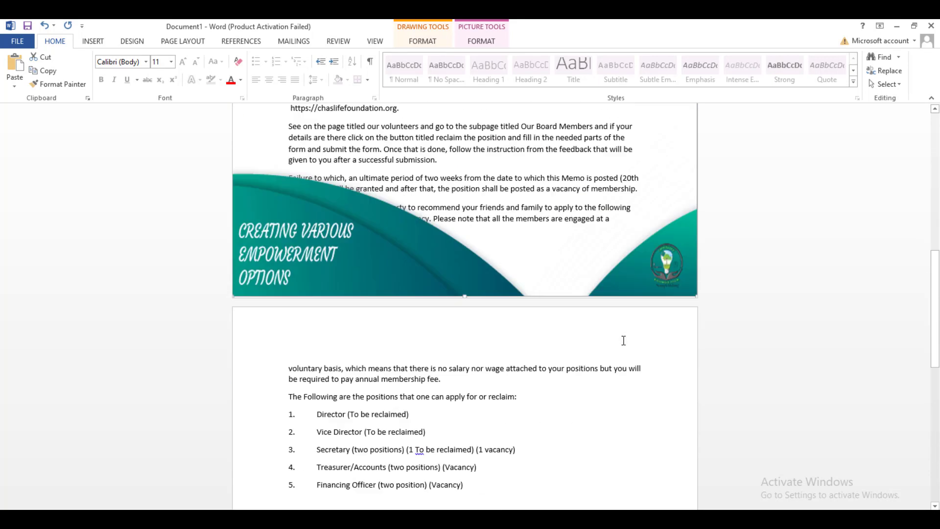
{"action": "scroll", "coordinate": [623, 341], "scroll_direction": "up", "scroll_amount": 4}
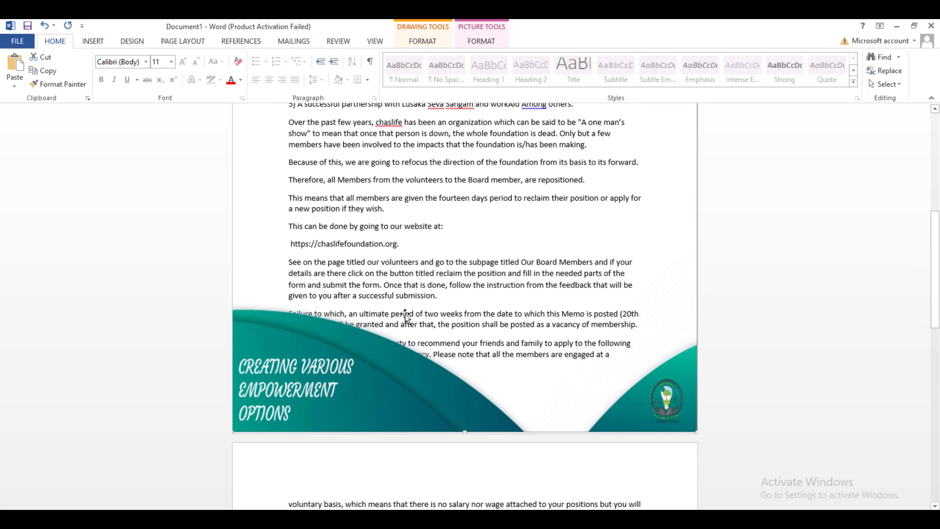
{"action": "scroll", "coordinate": [501, 359], "scroll_direction": "down", "scroll_amount": 4}
{"action": "scroll", "coordinate": [528, 340], "scroll_direction": "up", "scroll_amount": 5}
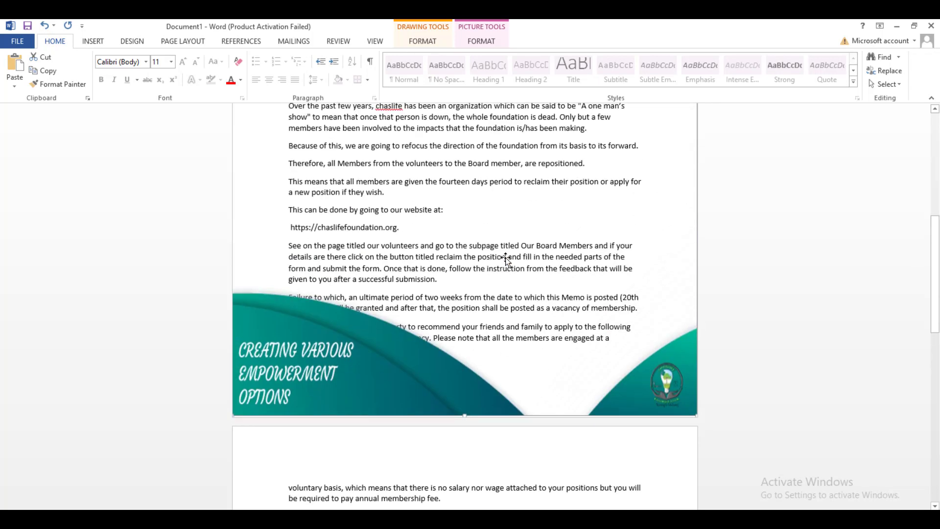
{"action": "scroll", "coordinate": [509, 264], "scroll_direction": "down", "scroll_amount": 5}
{"action": "scroll", "coordinate": [524, 312], "scroll_direction": "down", "scroll_amount": 11}
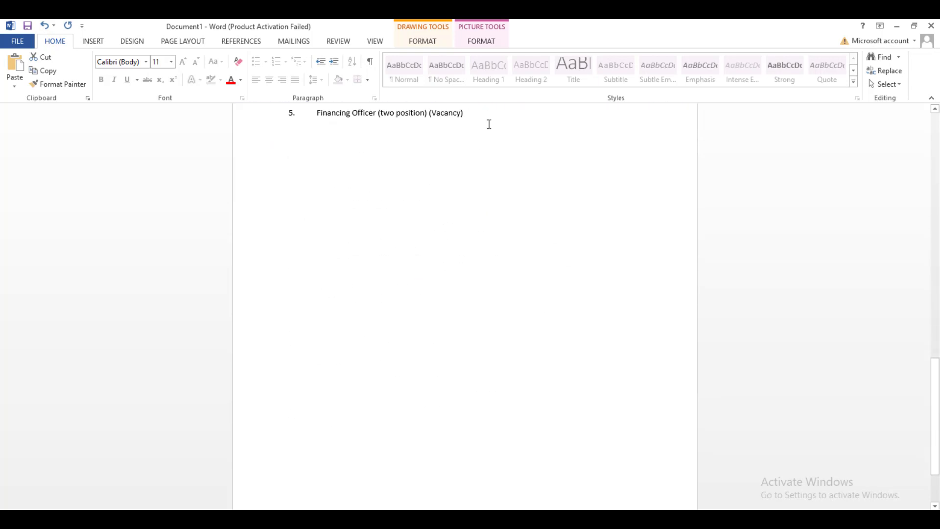
{"action": "scroll", "coordinate": [488, 156], "scroll_direction": "up", "scroll_amount": 6}
{"action": "scroll", "coordinate": [489, 143], "scroll_direction": "up", "scroll_amount": 15}
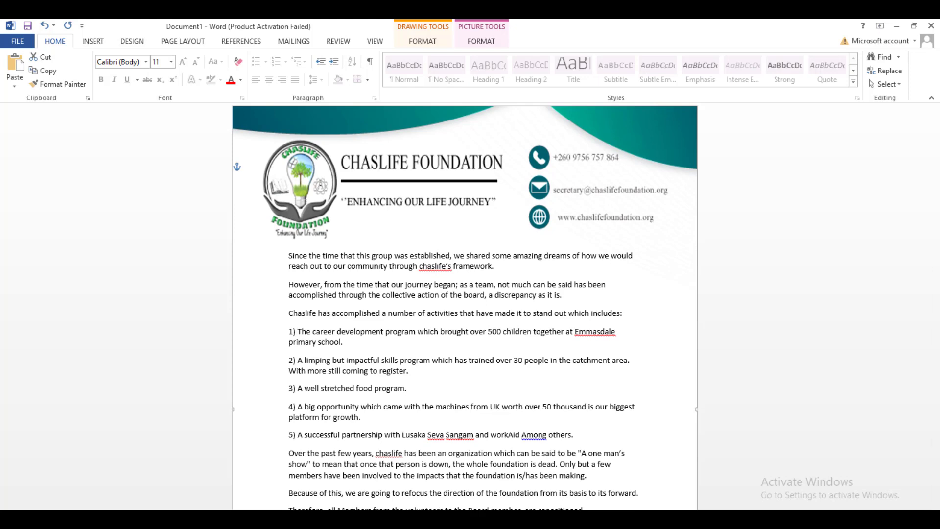
{"action": "scroll", "coordinate": [422, 210], "scroll_direction": "up", "scroll_amount": 1}
{"action": "scroll", "coordinate": [478, 251], "scroll_direction": "down", "scroll_amount": 7}
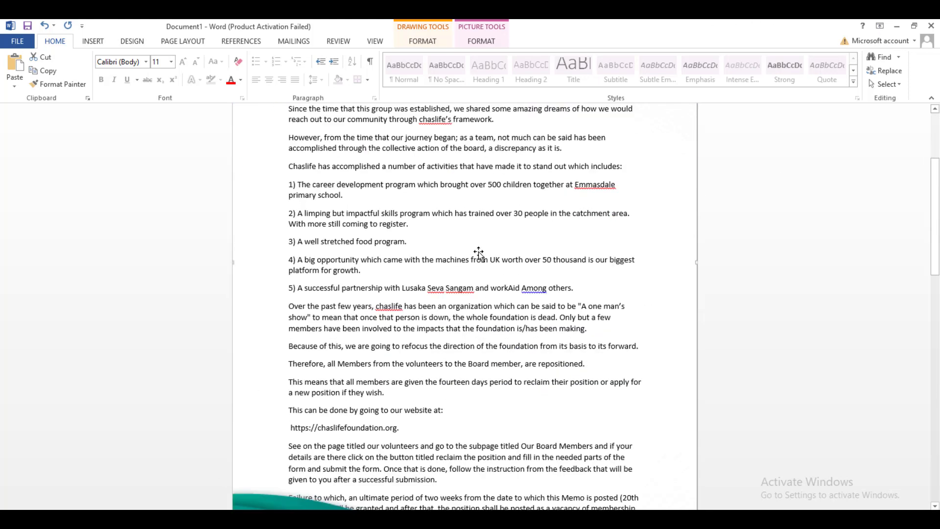
{"action": "scroll", "coordinate": [477, 252], "scroll_direction": "down", "scroll_amount": 10}
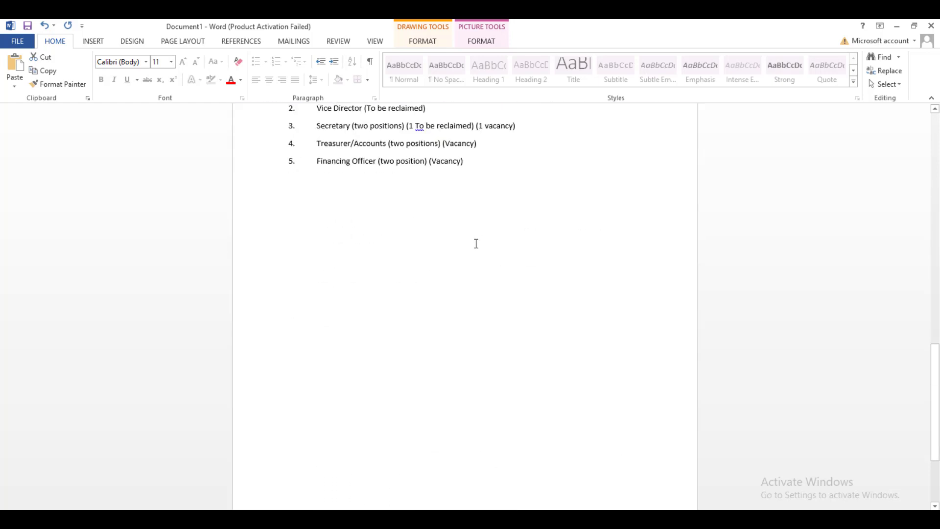
{"action": "scroll", "coordinate": [474, 222], "scroll_direction": "up", "scroll_amount": 10}
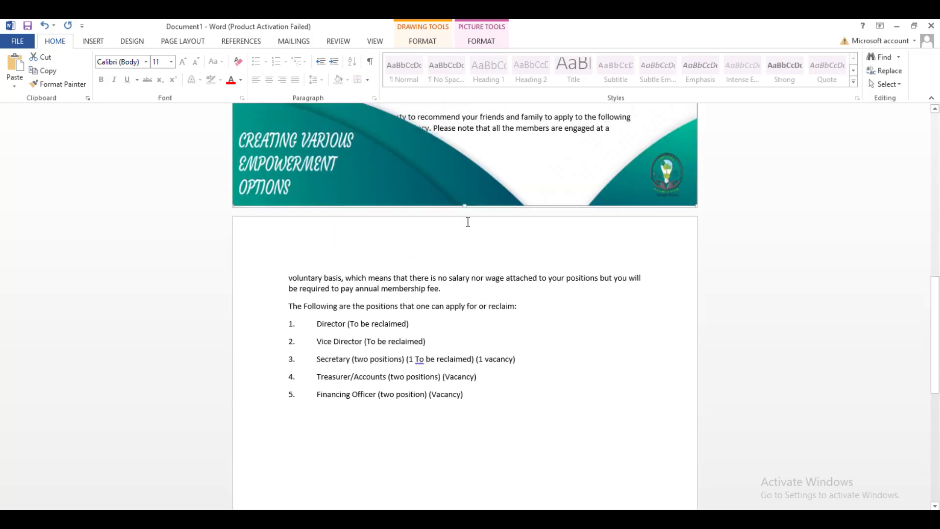
{"action": "scroll", "coordinate": [464, 224], "scroll_direction": "up", "scroll_amount": 8}
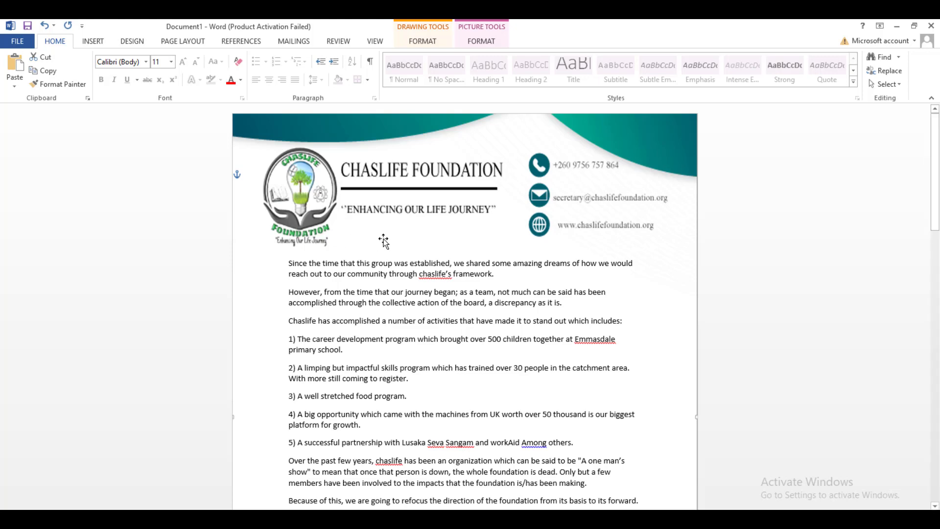
{"action": "scroll", "coordinate": [437, 292], "scroll_direction": "down", "scroll_amount": 10}
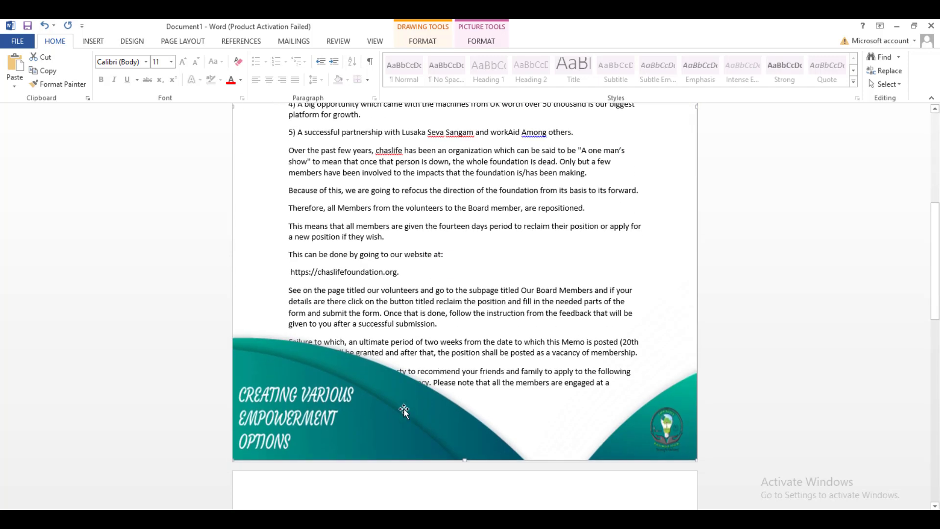